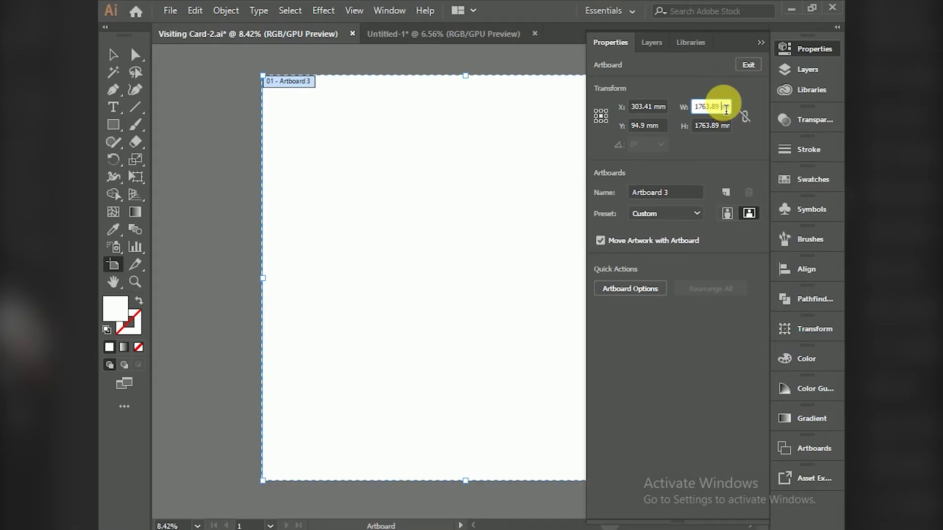
- Select the artboard width value in the Properties panel so it can be replaced
double_click(726, 109)
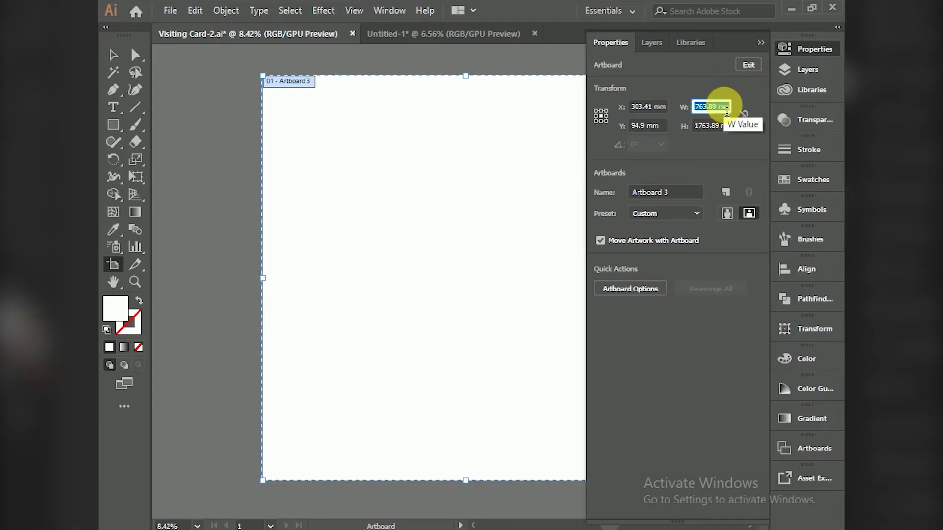
- Set the artboard size to 88 mm wide by 55 mm high
text(8)
key(Tab)
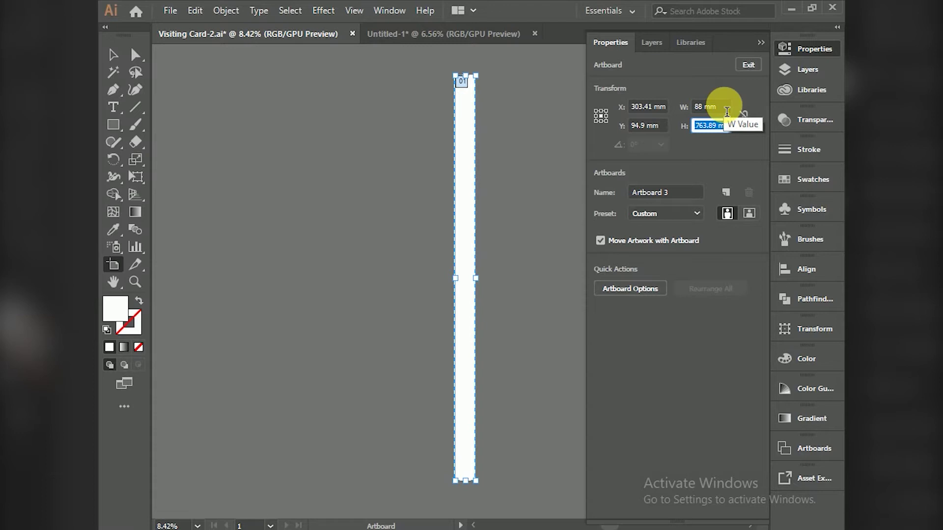
text(55)
key(Return)
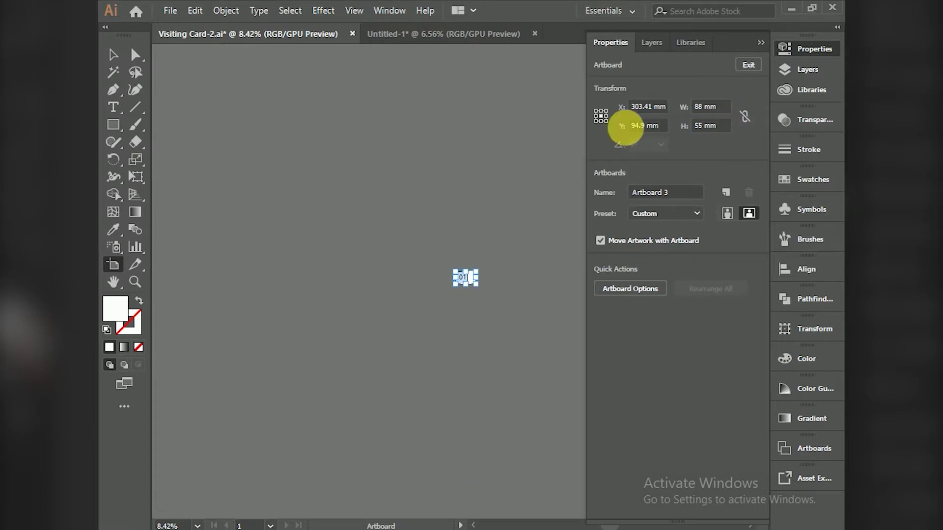
click(109, 57)
- Zoom in on the small artboard and collapse the Properties panel
key(z)
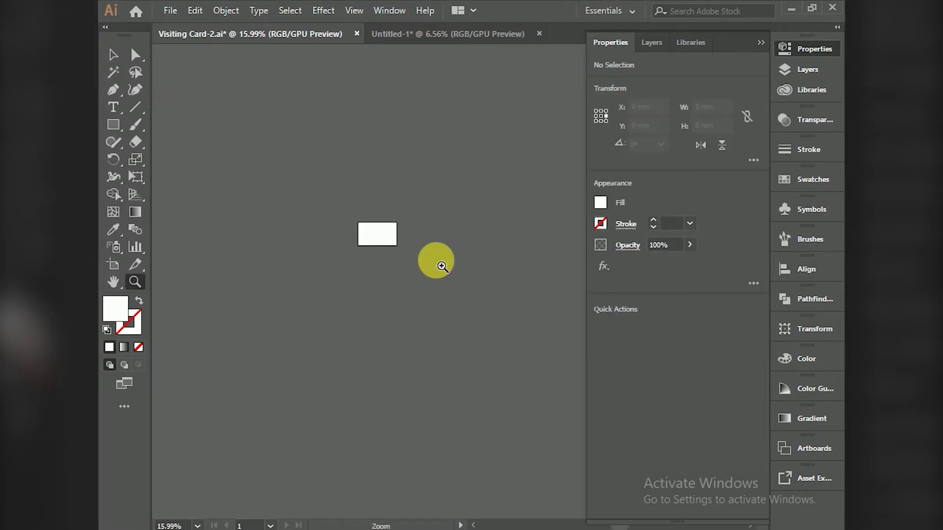
click(469, 294)
drag(469, 295, 479, 221)
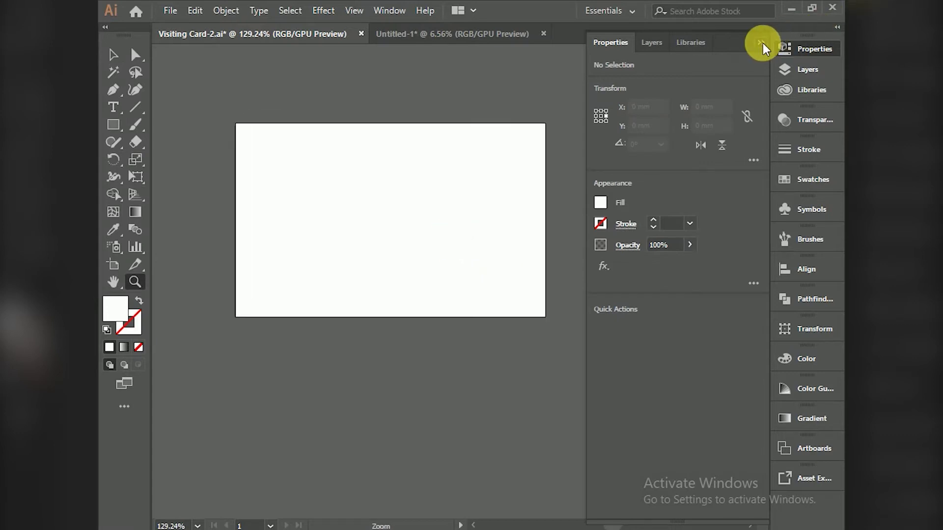
click(761, 42)
click(113, 265)
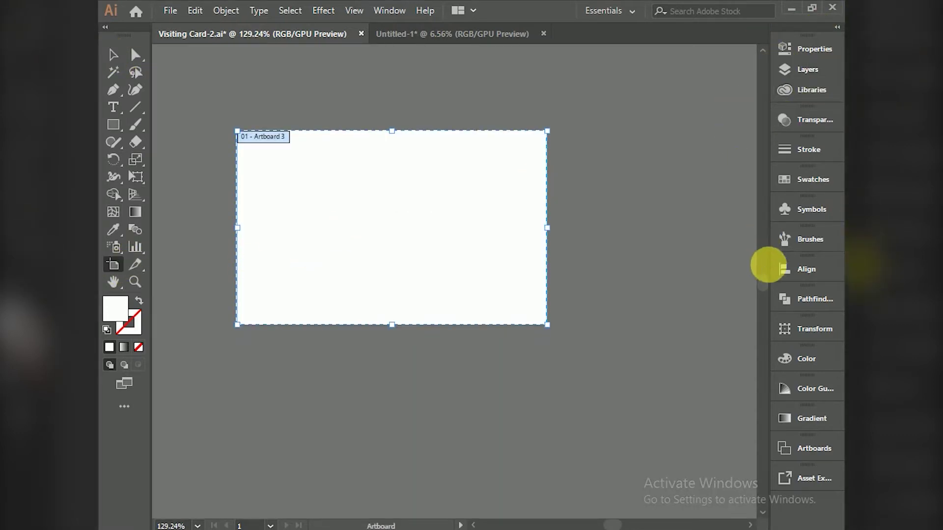
click(388, 10)
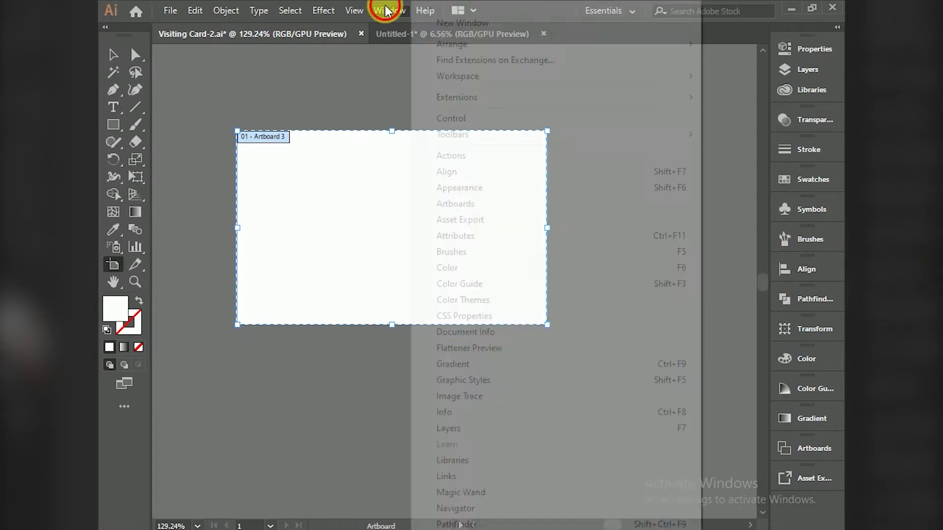
- In the Artboards panel, confirm Artboard 3's options at 88 mm width and 55 mm height
click(467, 203)
click(752, 267)
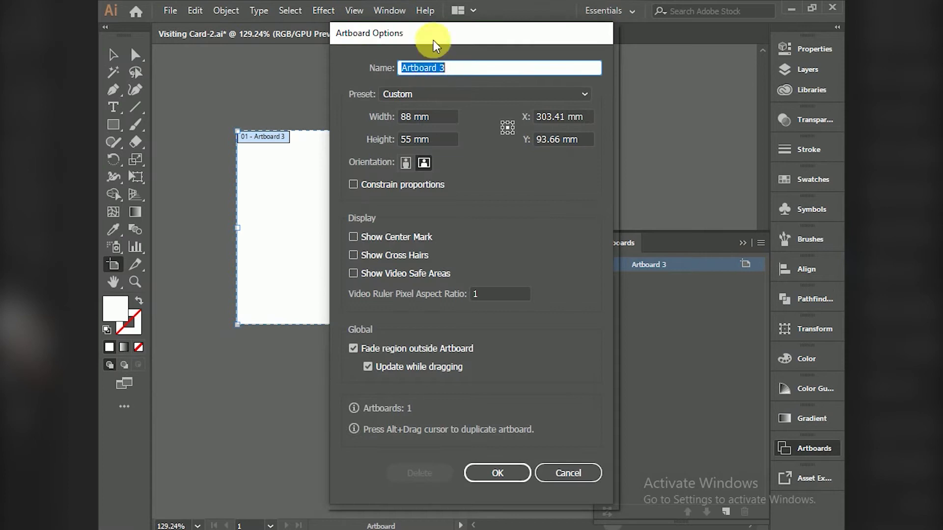
drag(433, 40, 551, 49)
click(561, 132)
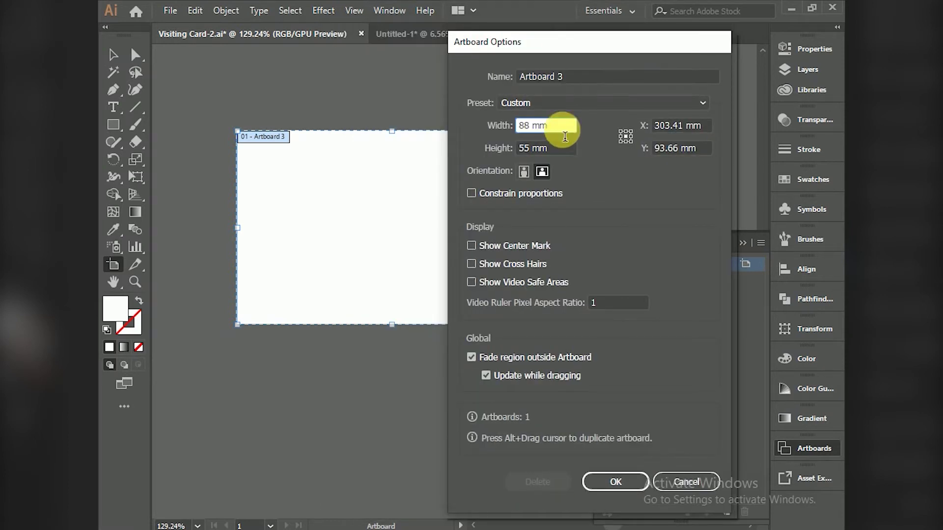
drag(564, 127, 484, 131)
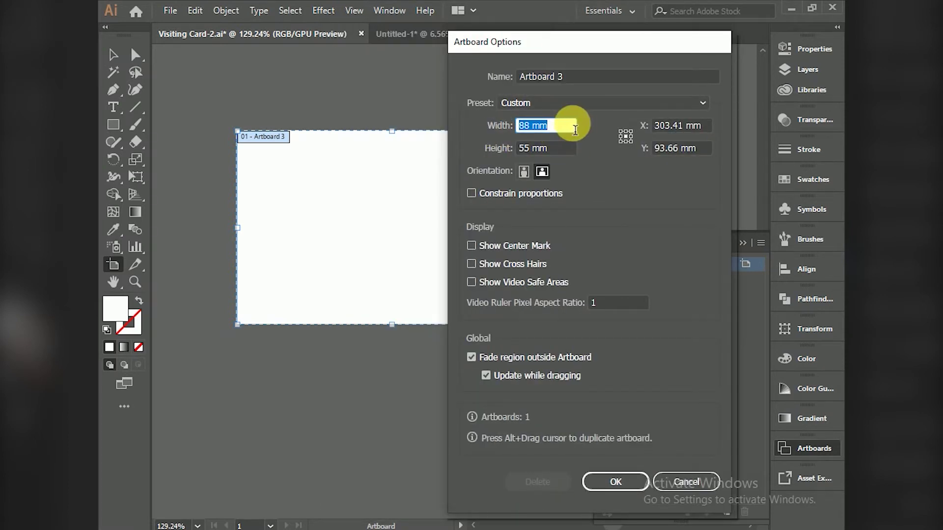
drag(572, 132, 468, 127)
drag(568, 155, 513, 156)
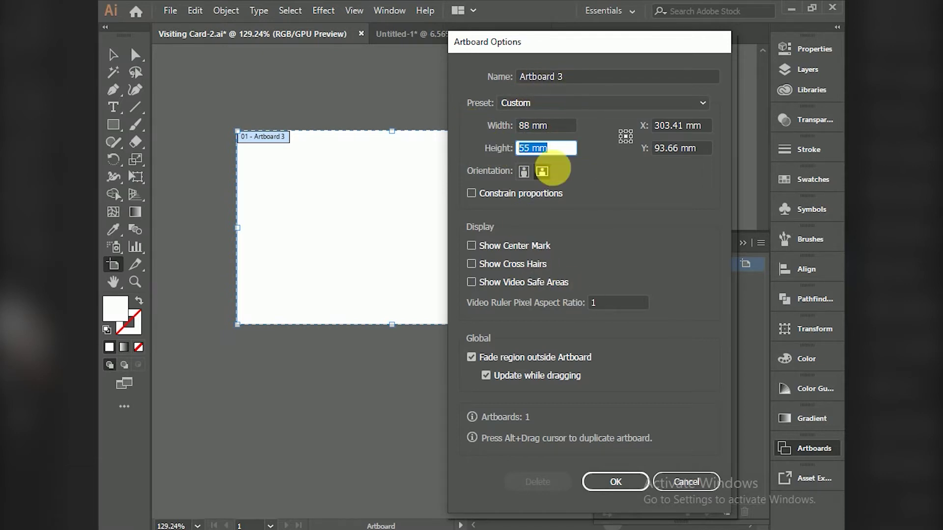
click(614, 483)
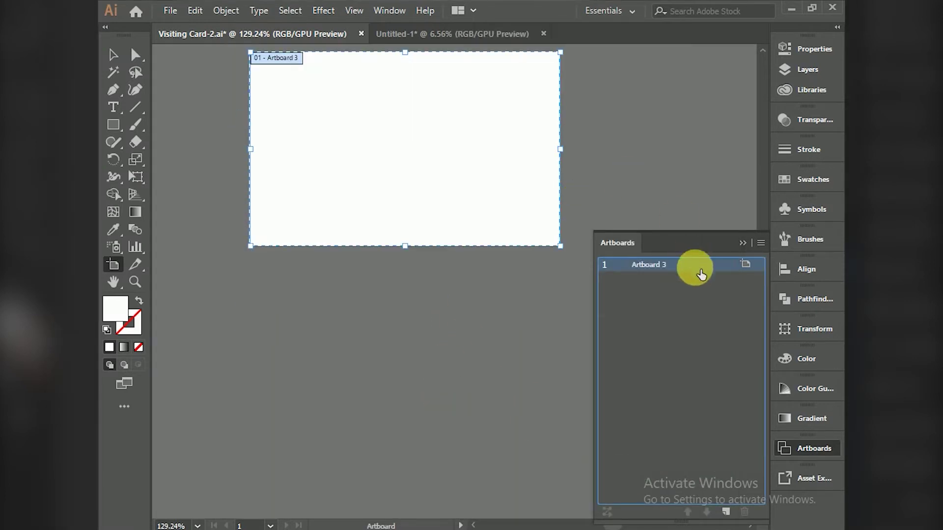
- Add a new artboard, Artboard 4, and place it directly below Artboard 3
click(726, 513)
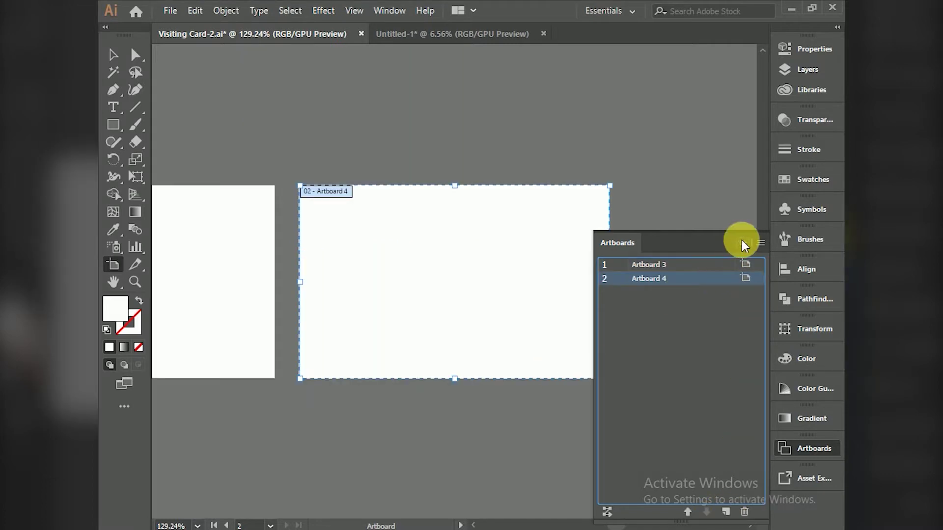
click(742, 243)
key(z)
drag(730, 237, 614, 257)
click(113, 265)
mouse_move(545, 263)
mouse_down()
mouse_move(539, 326)
mouse_move(351, 425)
mouse_move(336, 408)
mouse_up()
- Zoom in and centre the view on the top artboard
key(z)
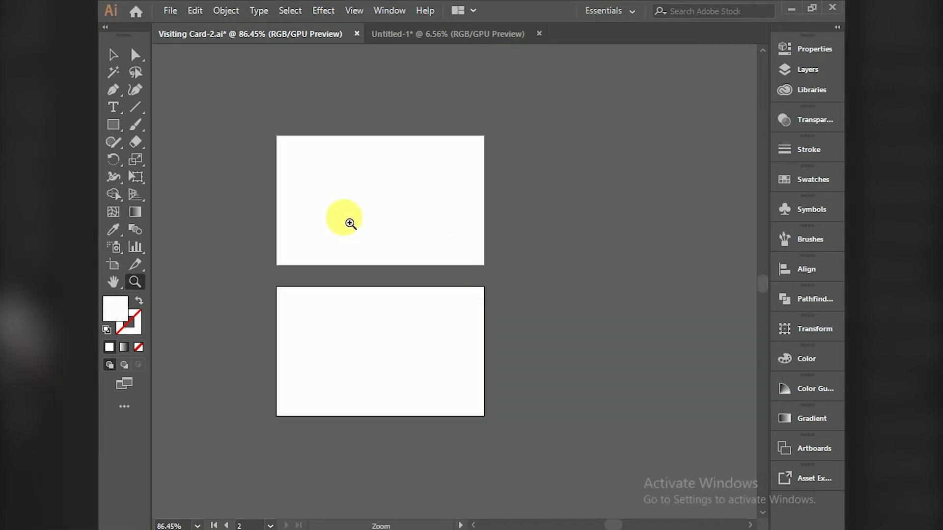
click(416, 249)
drag(488, 256, 517, 234)
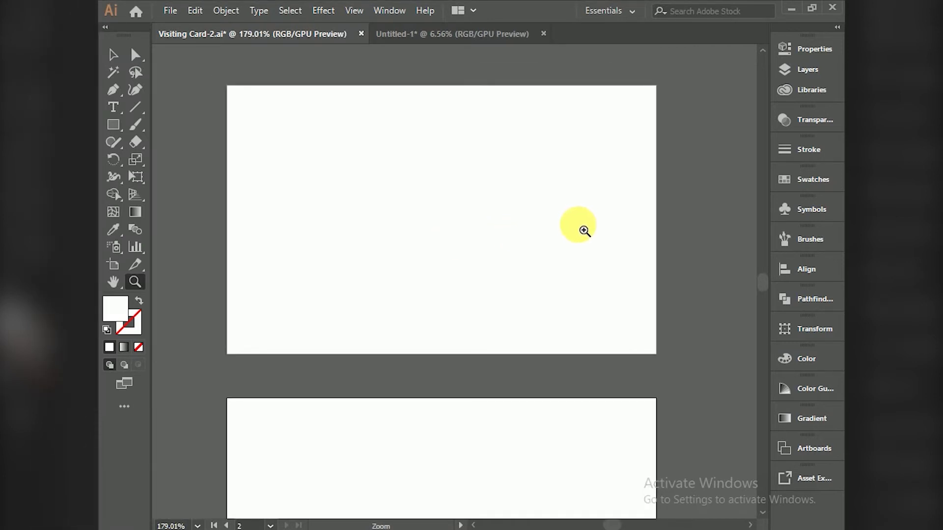
drag(583, 227, 572, 228)
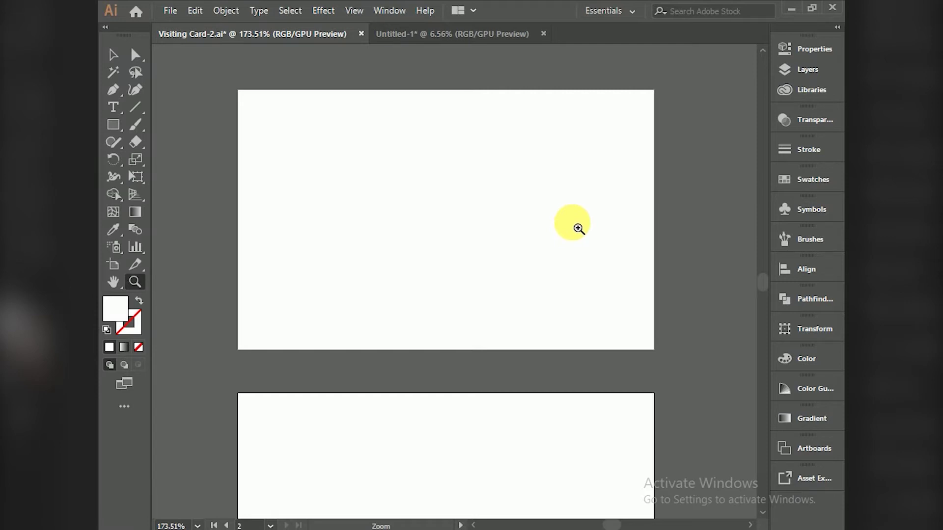
click(113, 90)
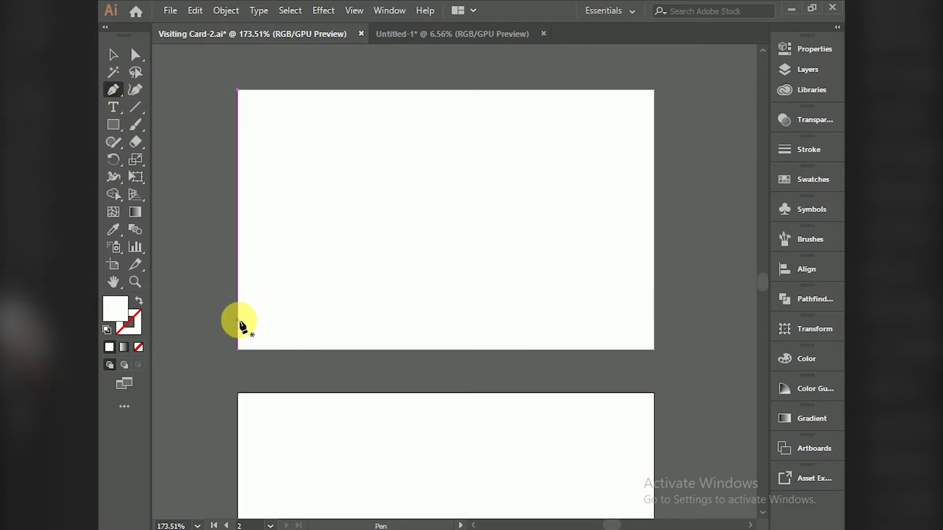
- Draw a curved wave path from the artboard's left edge to its right edge
click(237, 320)
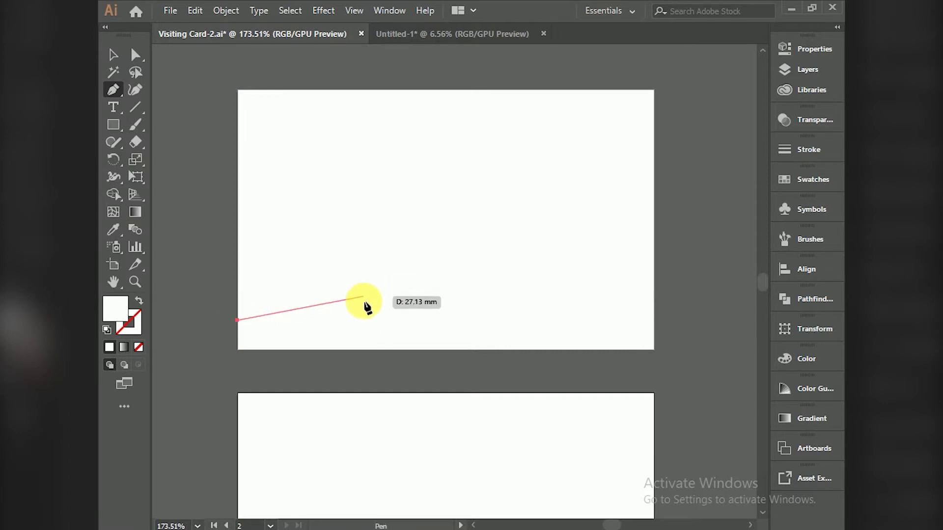
click(399, 309)
drag(461, 294, 477, 277)
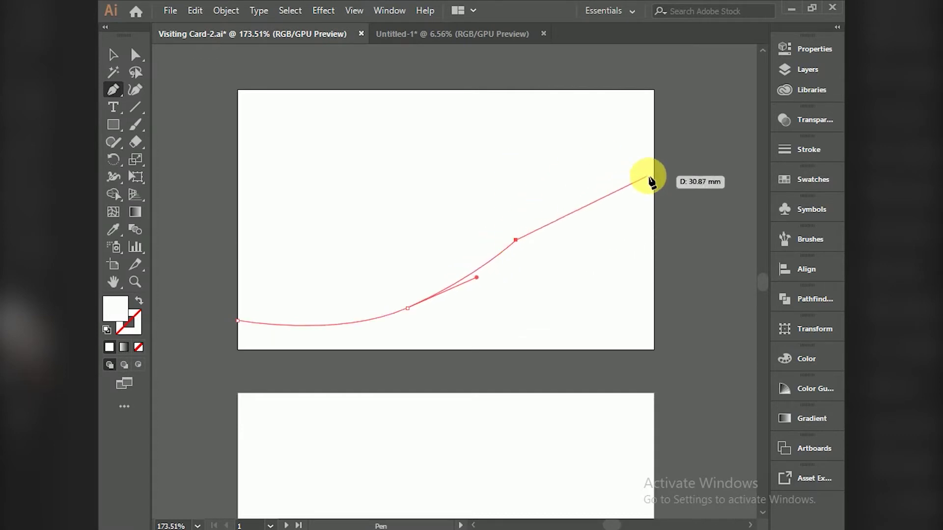
drag(654, 175, 726, 184)
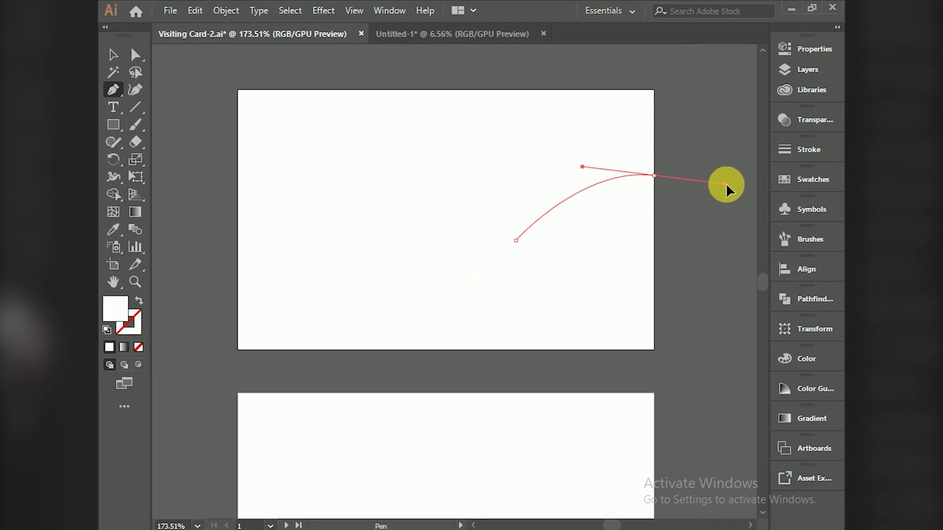
drag(407, 308, 162, 306)
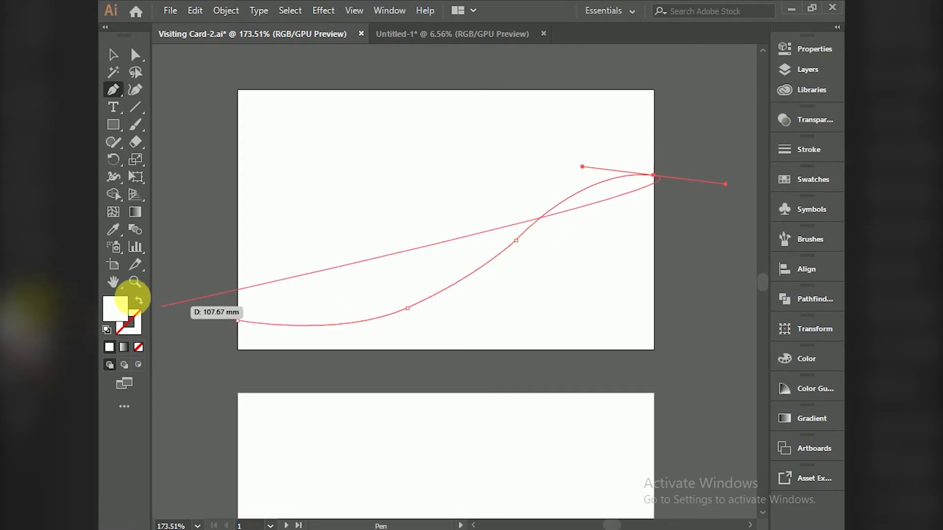
- Fill the wave orange (#f2520a), add bottom corner anchors, and close the shape
double_click(118, 307)
click(817, 171)
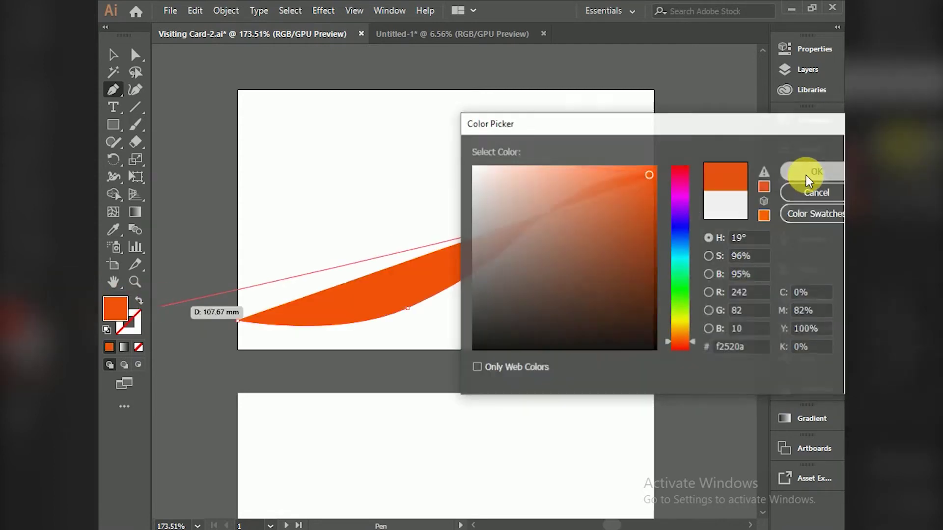
click(653, 175)
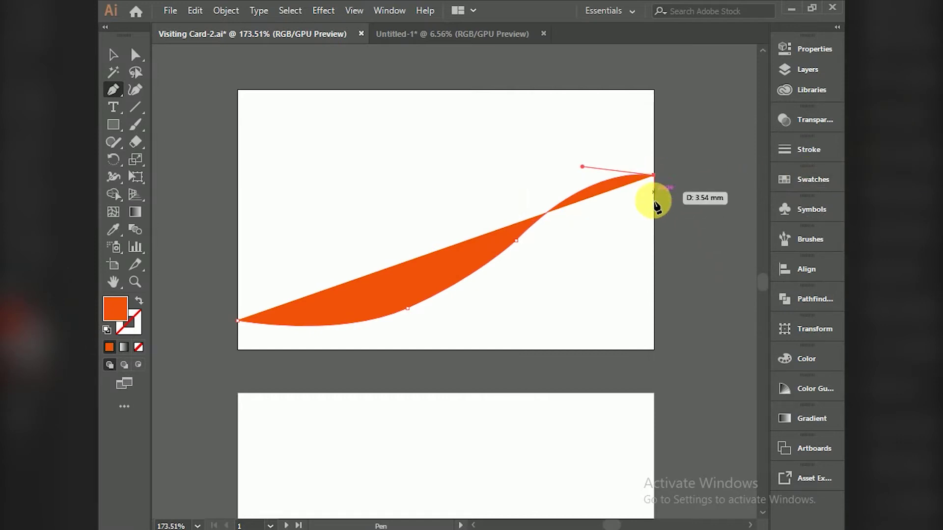
click(654, 350)
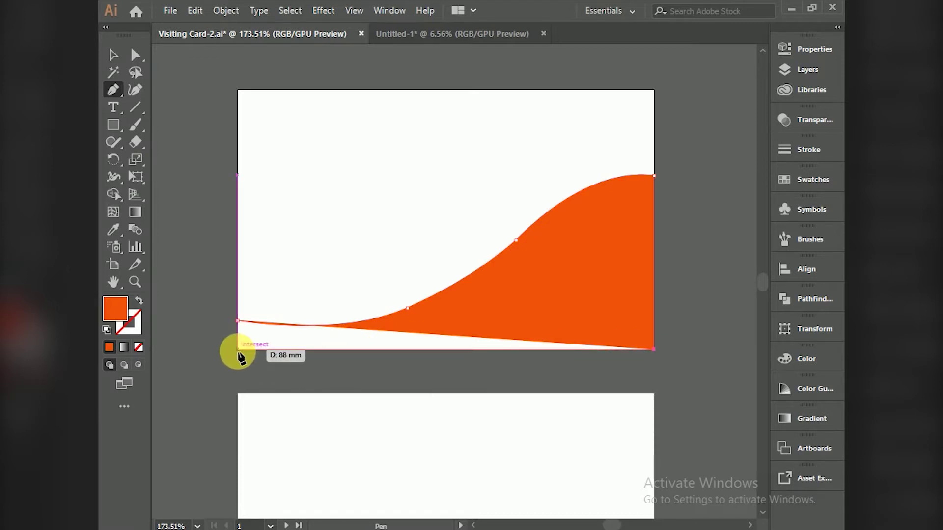
click(238, 350)
click(238, 321)
click(113, 54)
click(354, 12)
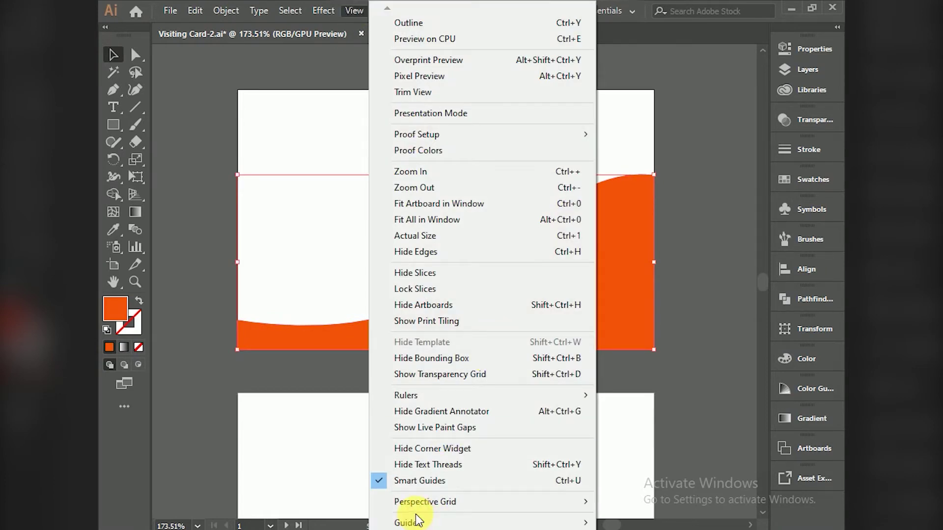
- Toggle Smart Guides and align the wave's bottom-edge anchor points
click(386, 481)
click(354, 11)
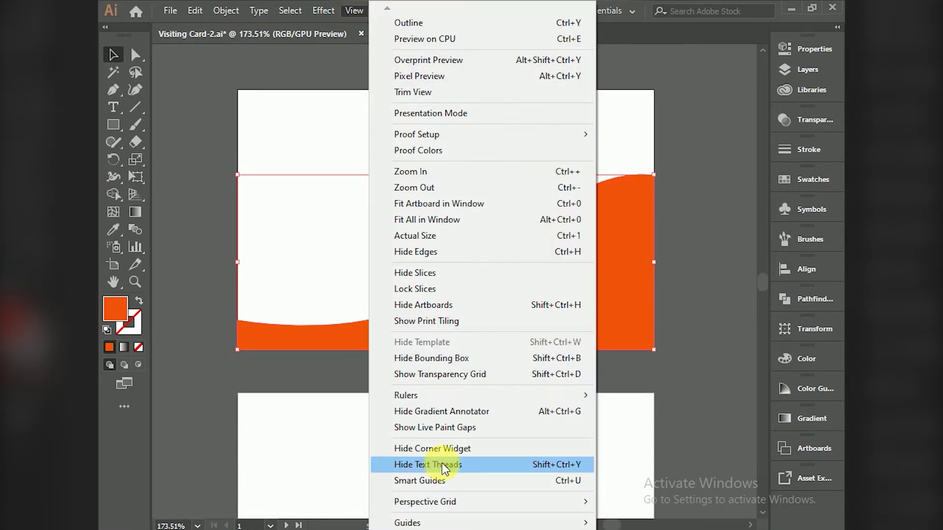
click(382, 480)
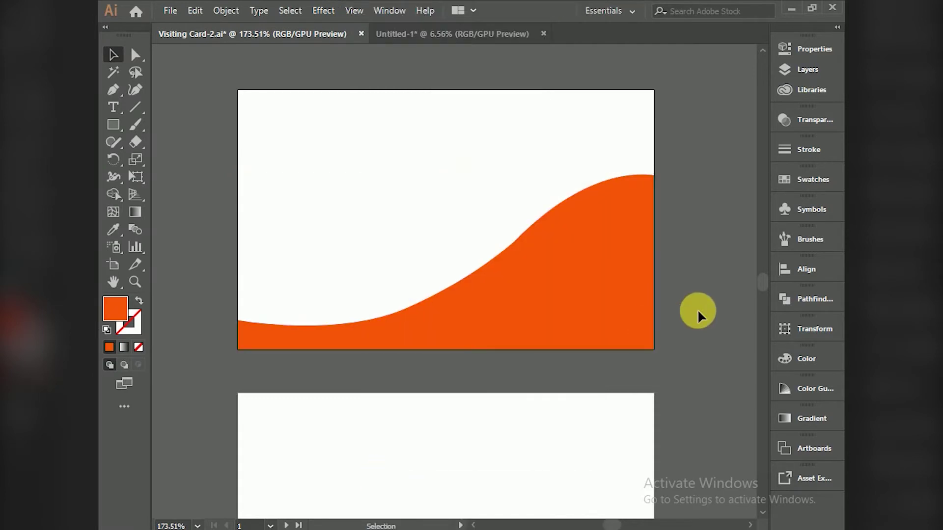
key(a)
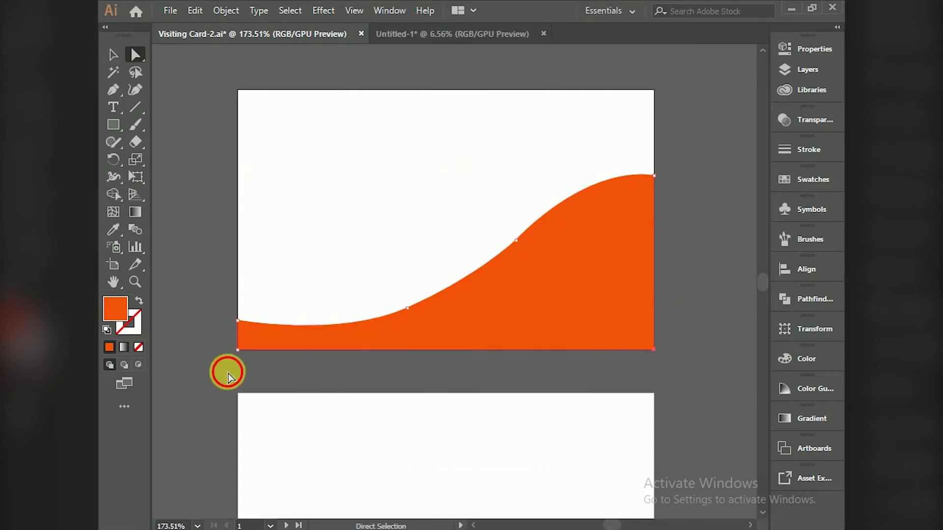
drag(216, 371, 708, 340)
click(805, 269)
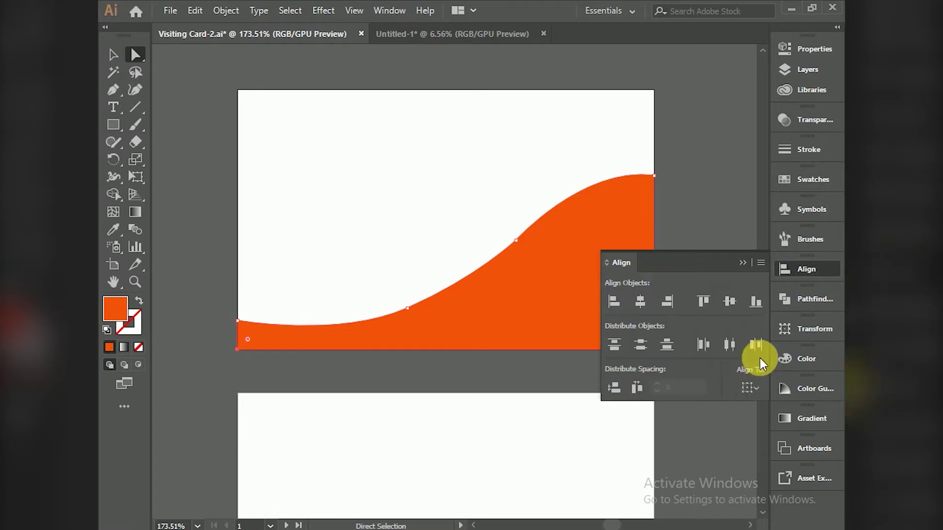
click(750, 388)
click(778, 439)
- Select and line up the wave's left and right edge anchor points
drag(213, 308, 292, 362)
click(614, 305)
drag(526, 309, 437, 274)
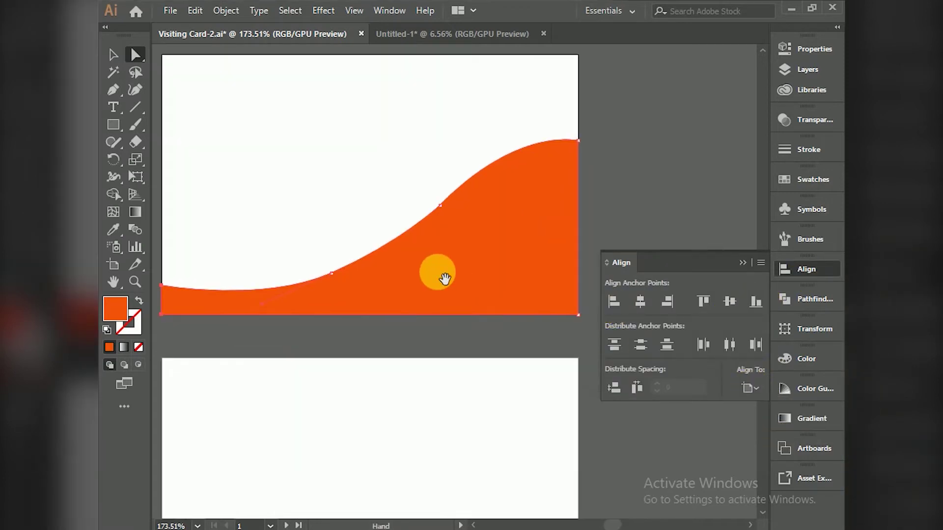
drag(603, 144, 560, 343)
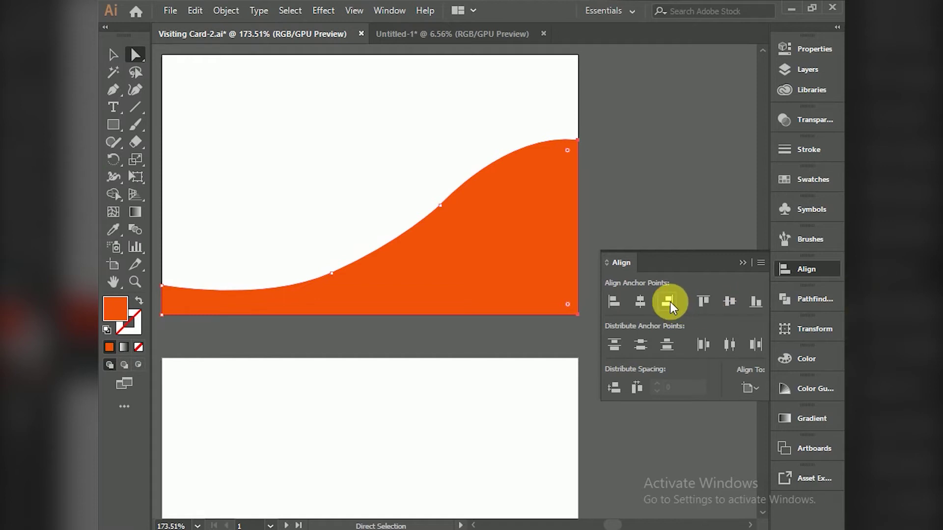
- Smooth the wave's top-right anchor so it curves into the card's right edge
drag(673, 269, 738, 308)
click(553, 286)
click(708, 260)
click(509, 240)
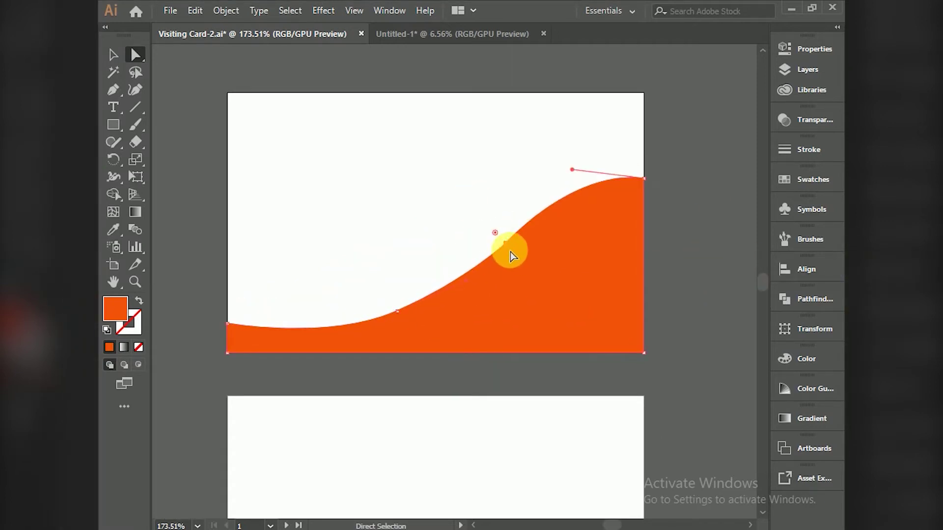
click(185, 110)
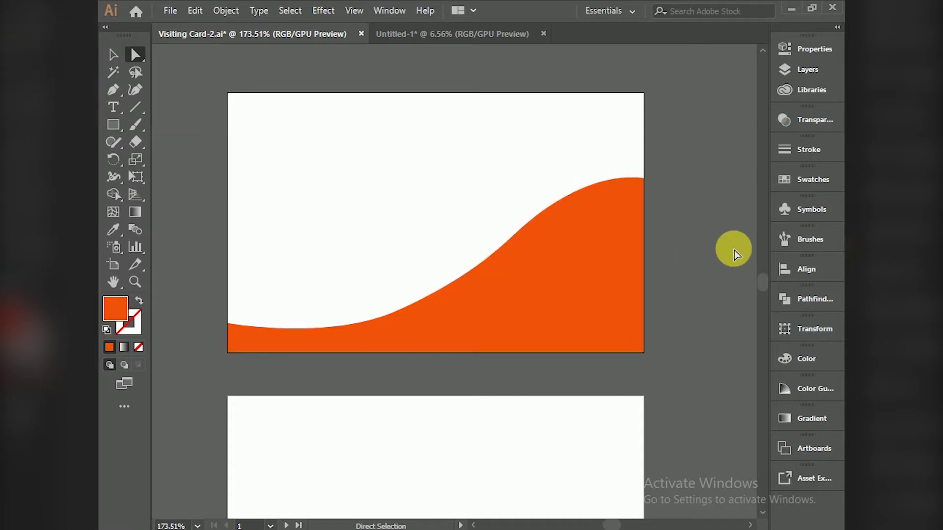
drag(591, 275, 655, 290)
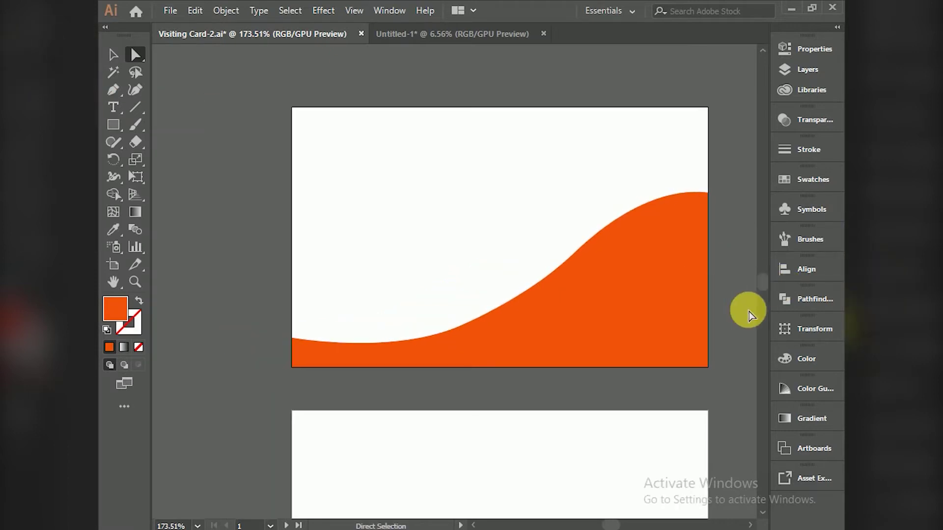
- Nudge a copy of the wave upward and check both outlines in Outline view
key(v)
key(ctrl+a)
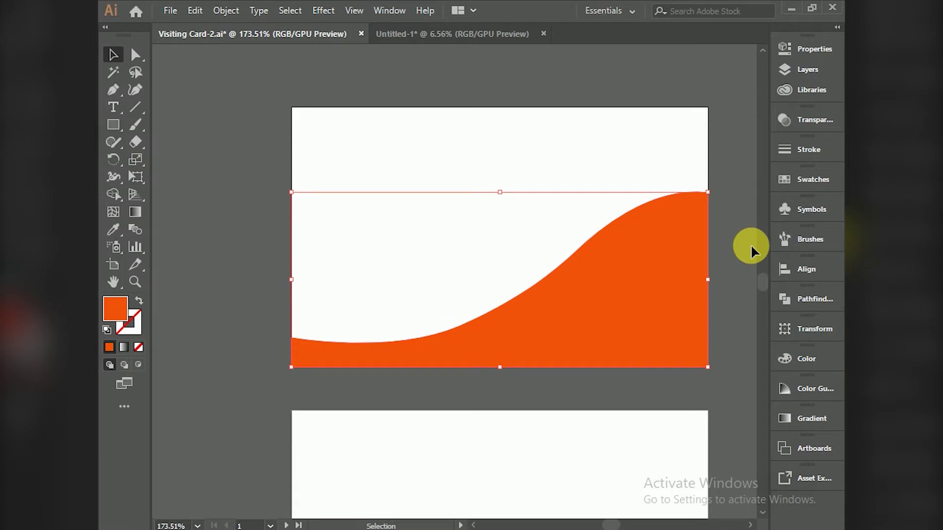
key(Up)
key(Up)
key(Up)
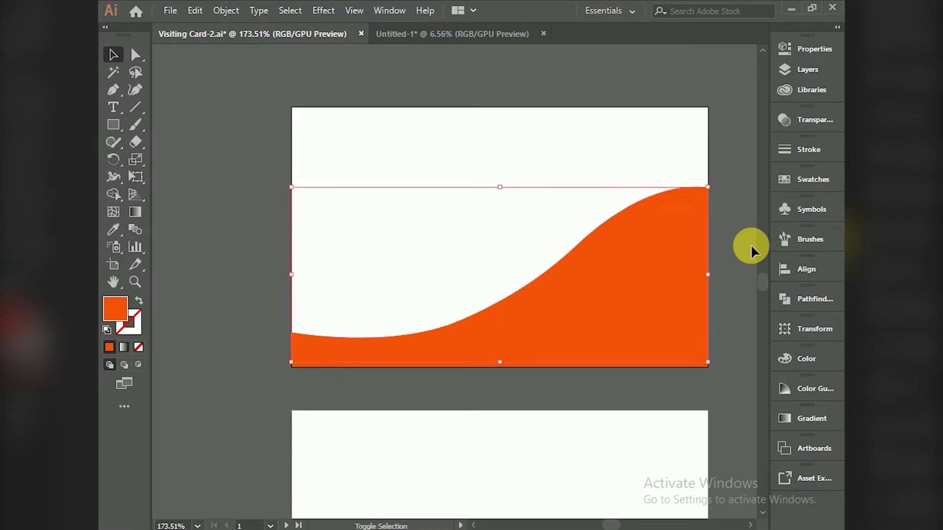
key(a)
key(ctrl+y)
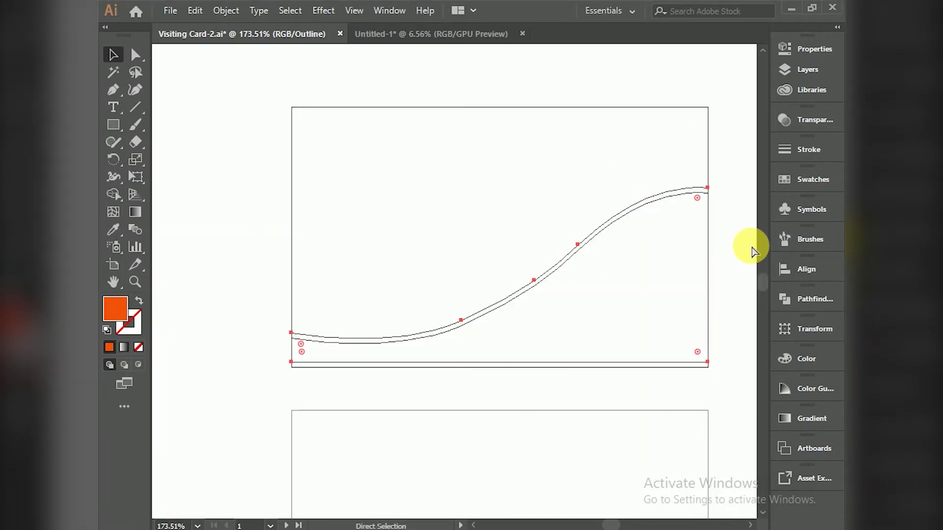
key(v)
key(Up)
key(Up)
key(Up)
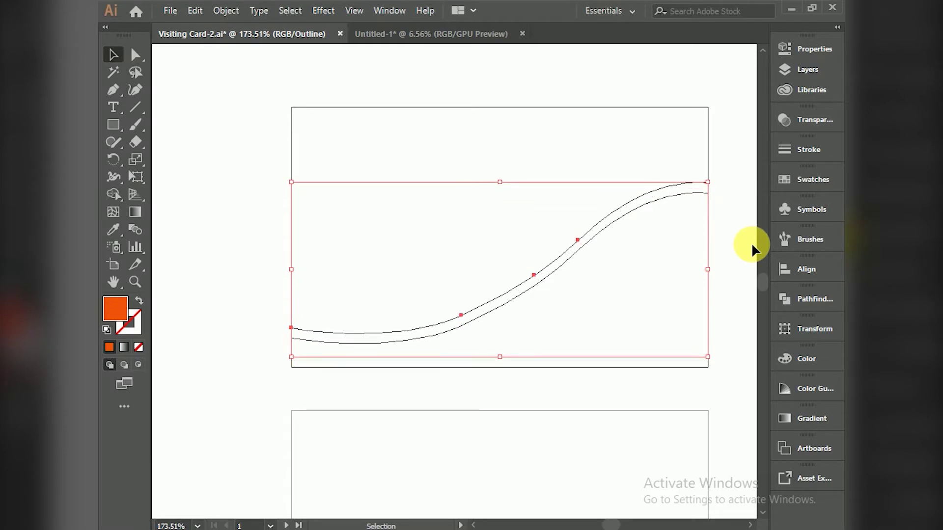
key(ctrl+a)
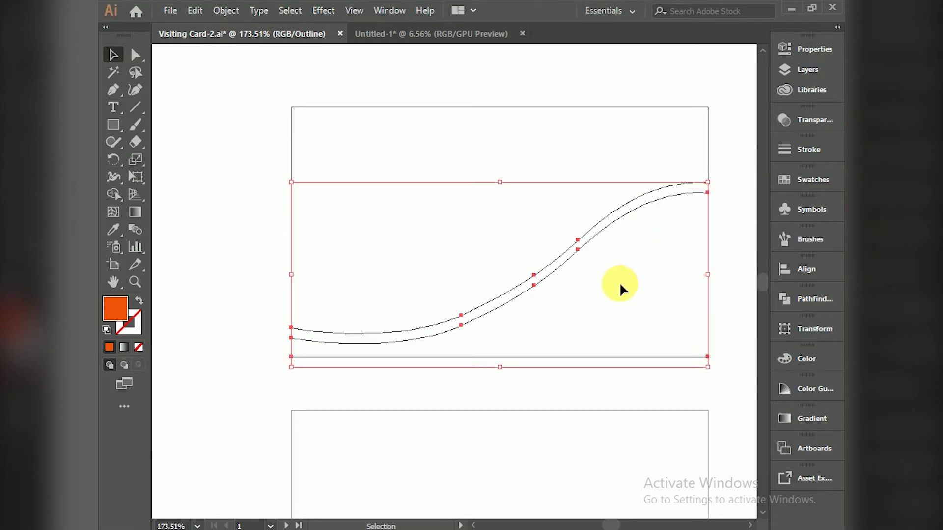
key(ctrl+y)
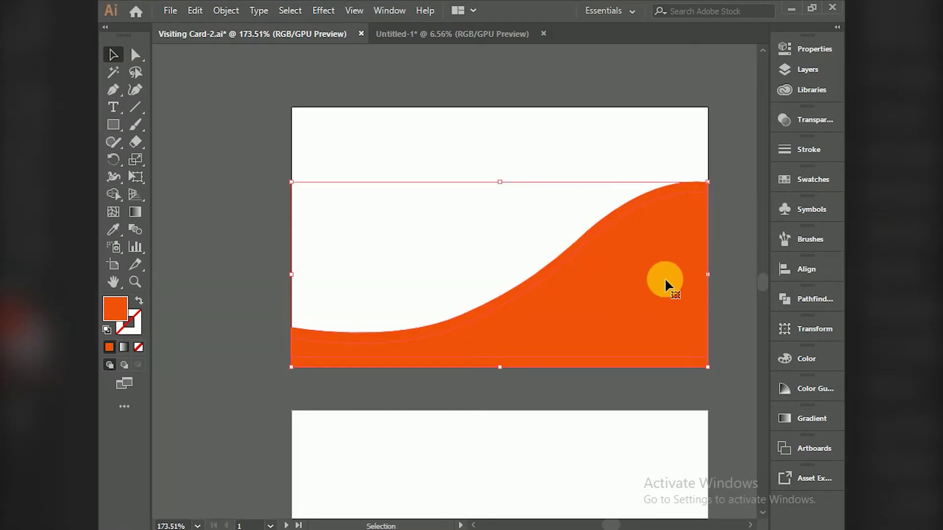
- Merge the main wave region with Shape Builder, leaving a thin top stripe
key(shift+m)
click(608, 218)
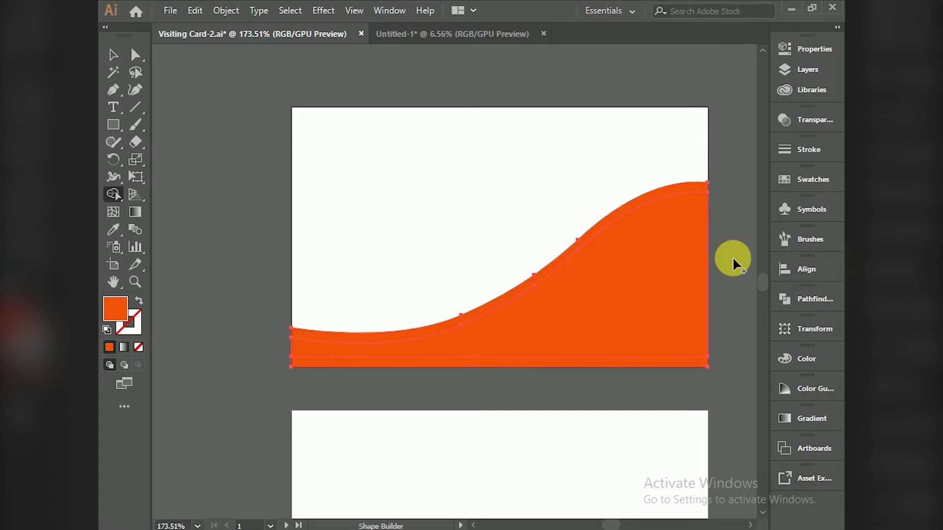
key(v)
click(736, 257)
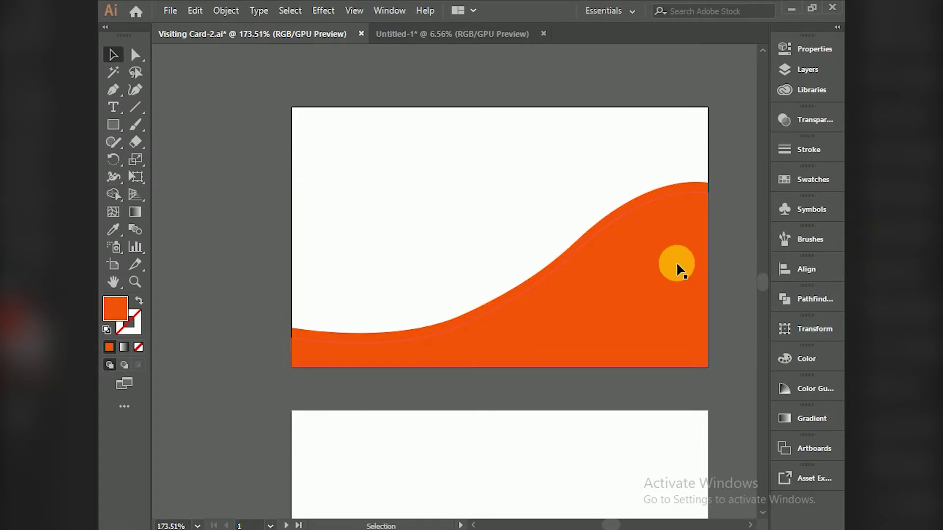
drag(695, 189, 691, 139)
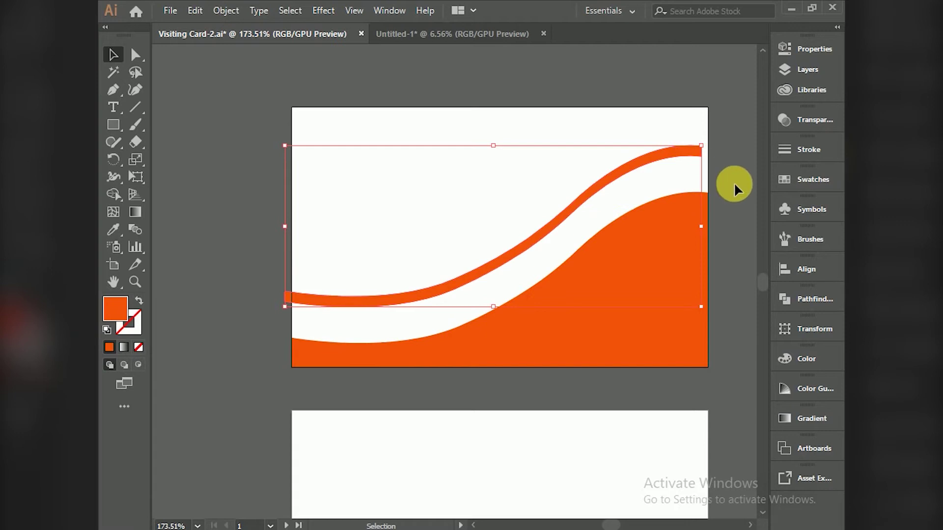
key(a)
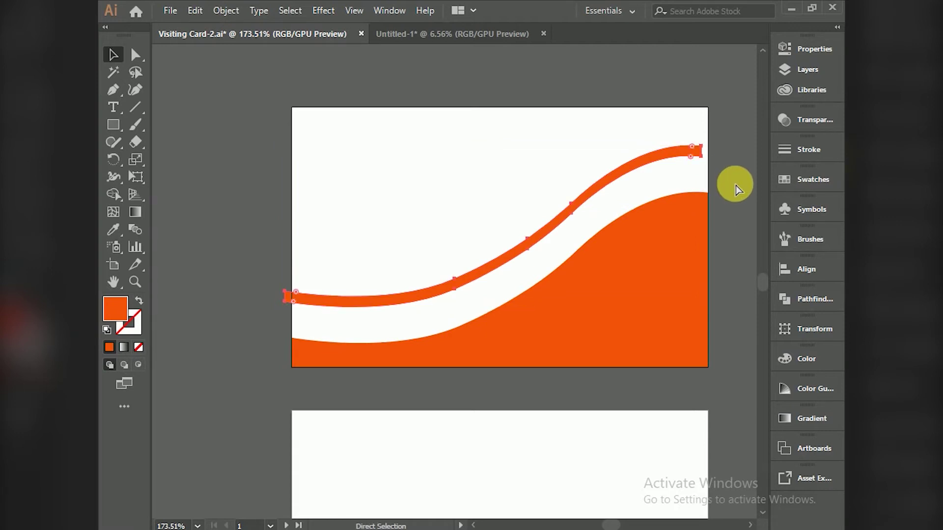
key(ctrl+z)
key(v)
click(725, 209)
click(693, 195)
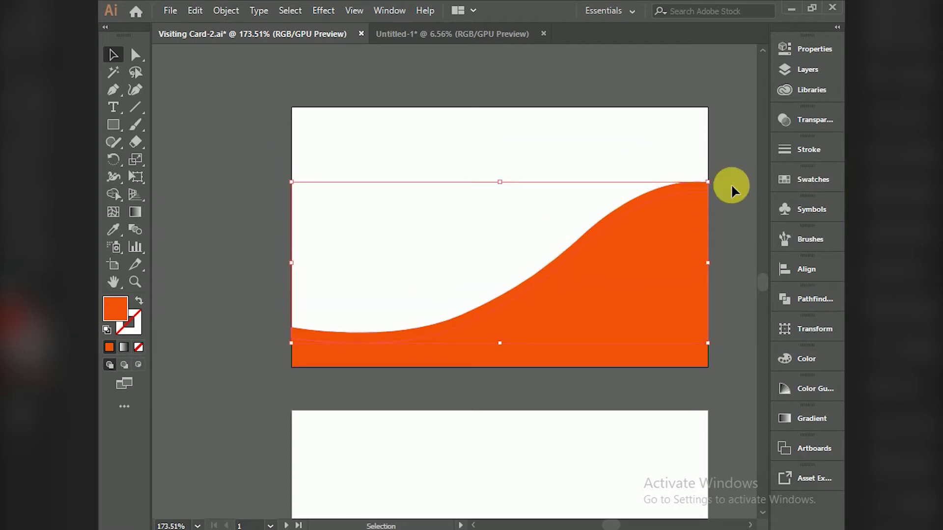
- Fill the wave's main body with pure black #000000
double_click(109, 323)
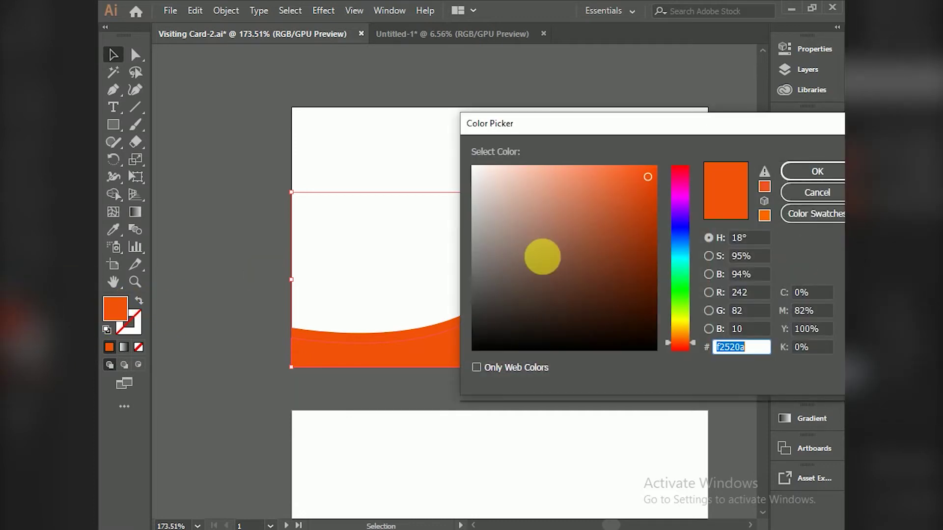
drag(486, 320, 448, 349)
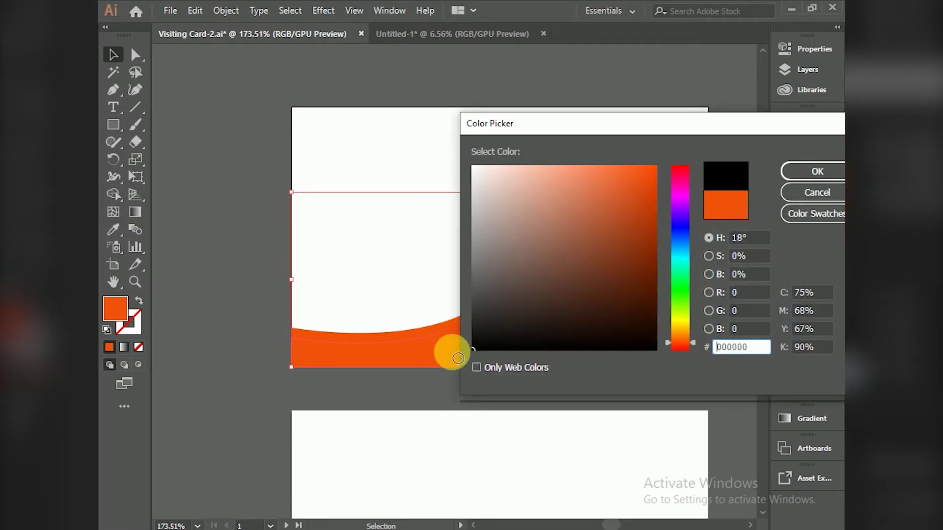
key(Return)
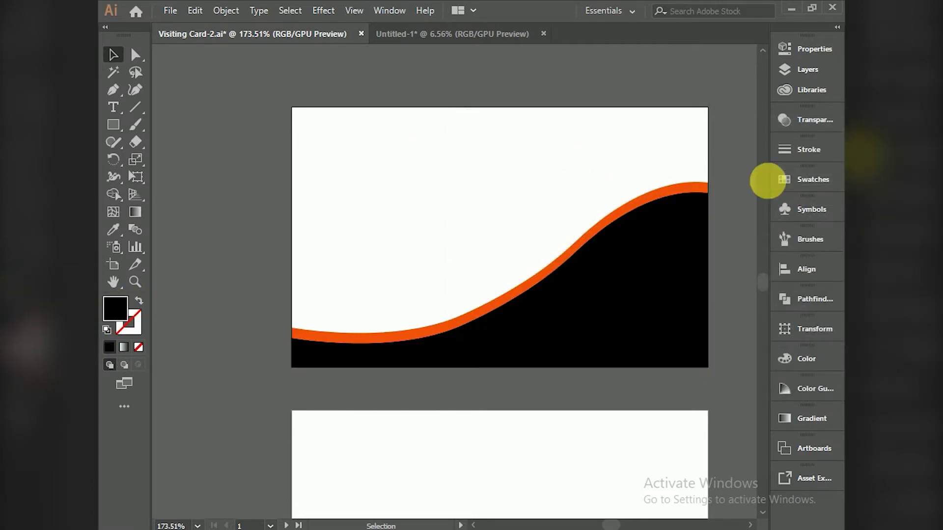
click(694, 189)
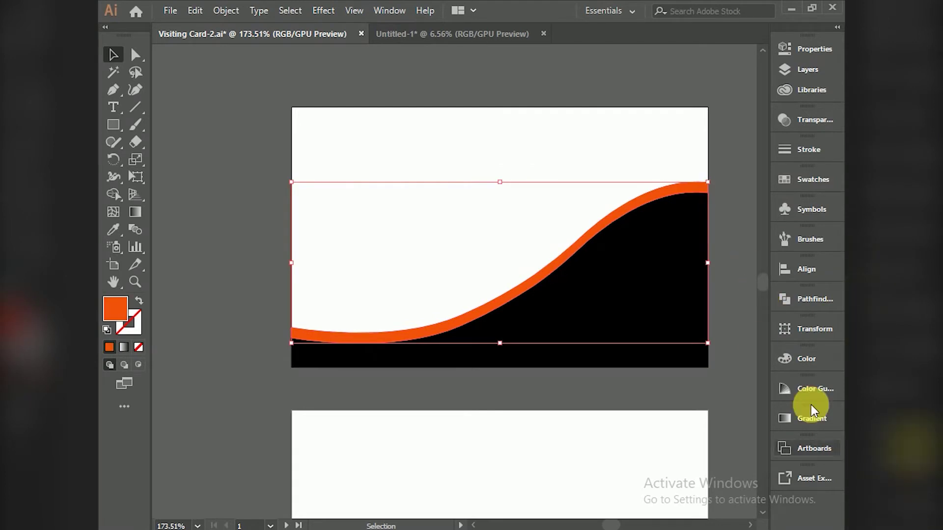
- Load the Metals gradient library and fill the thin stripe with a gold gradient
click(803, 180)
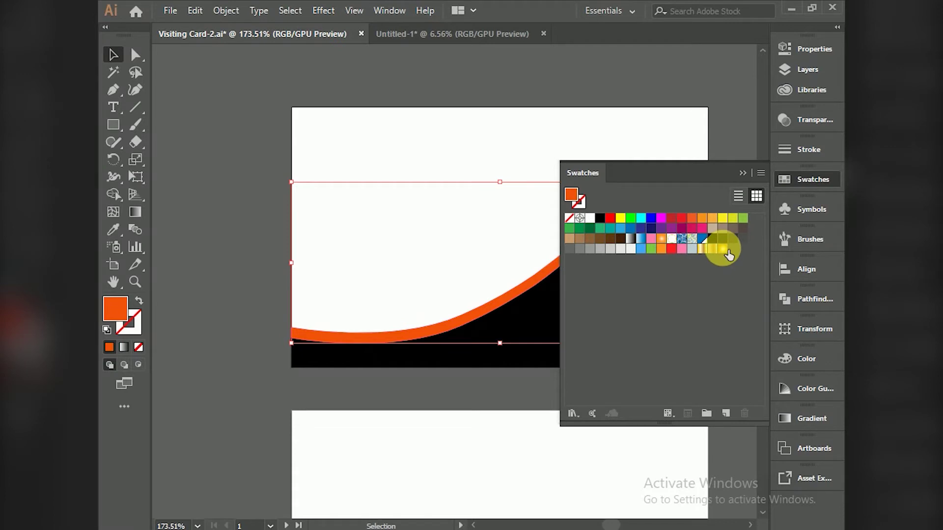
click(573, 413)
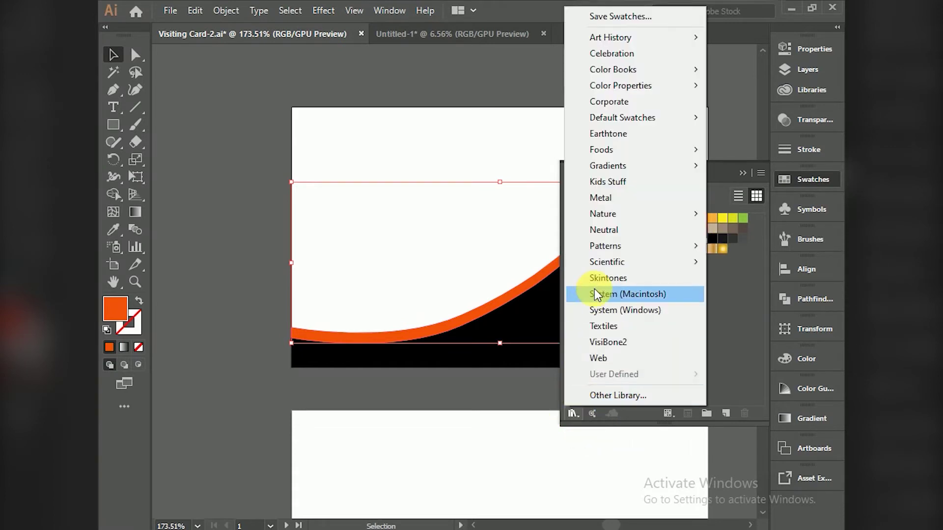
mouse_move(608, 166)
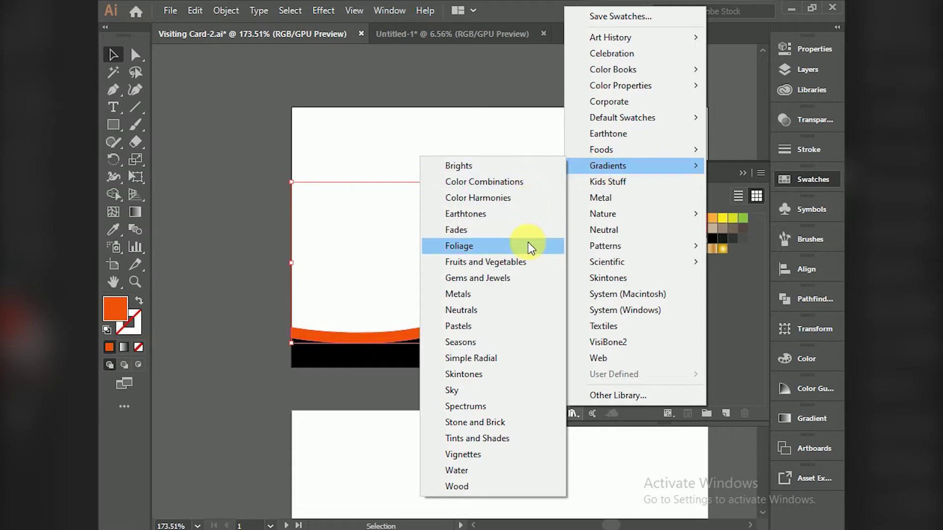
click(473, 294)
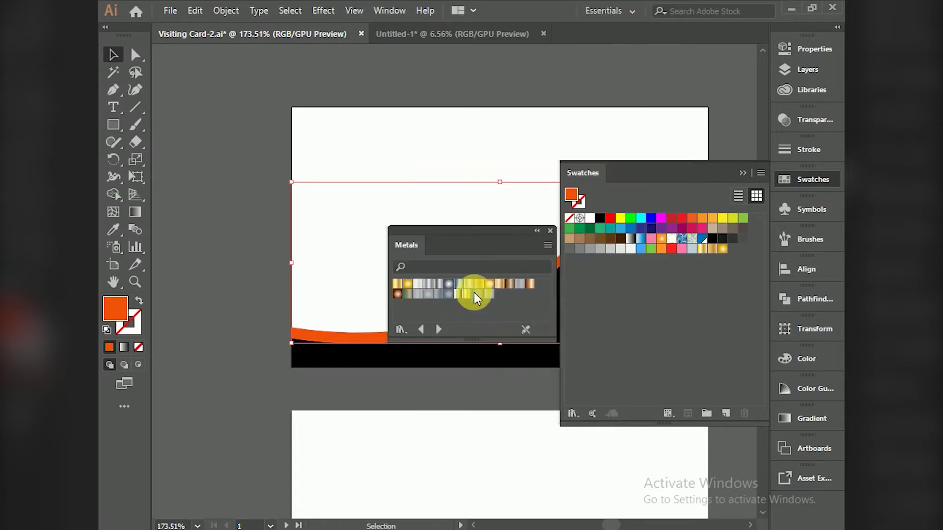
drag(480, 240, 636, 295)
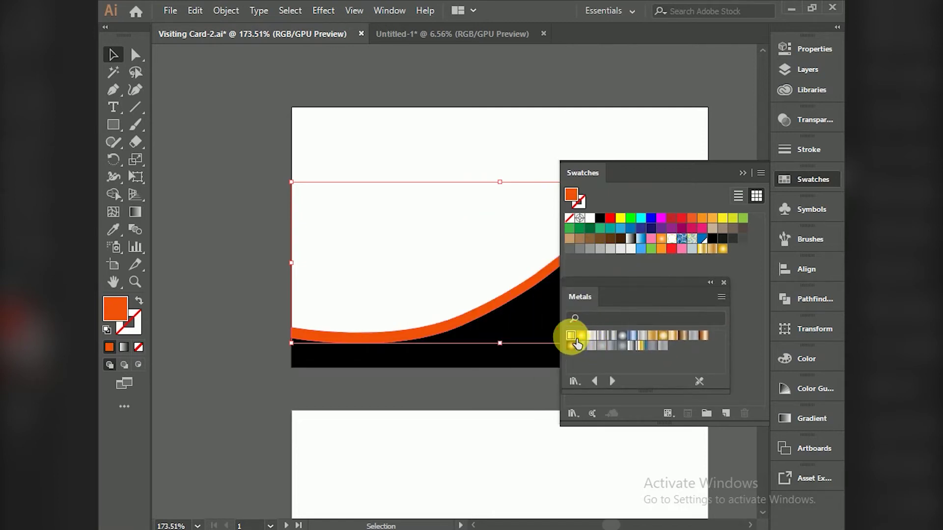
click(572, 336)
drag(485, 257, 364, 200)
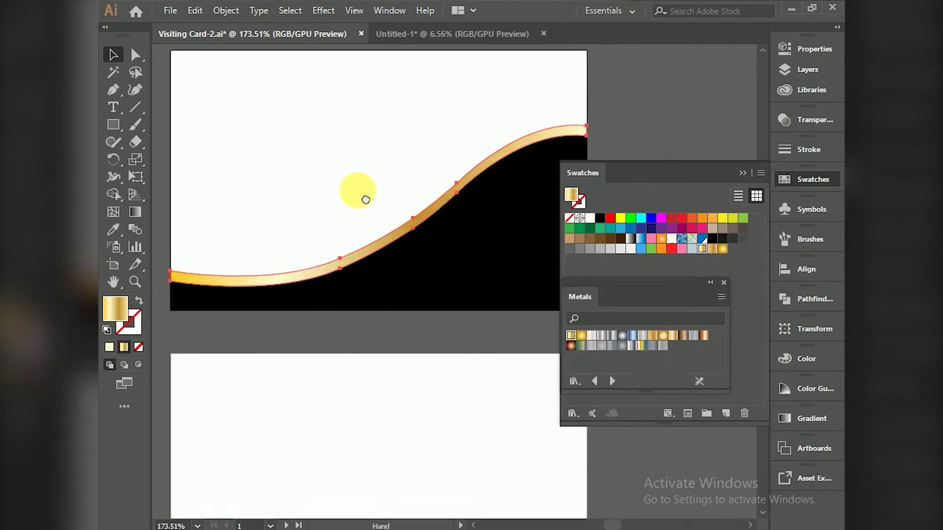
click(608, 113)
click(444, 192)
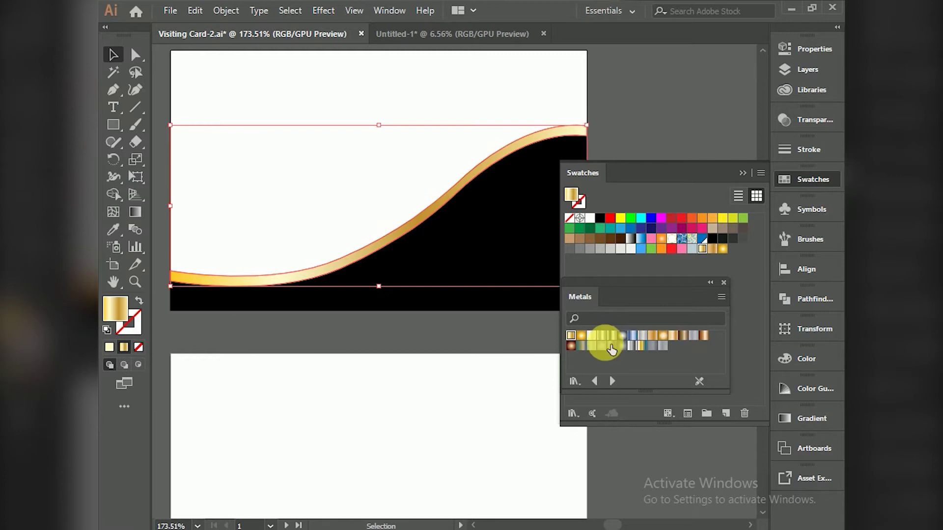
- Compare gold gradients on the stripe, settle on the brighter yellow-gold, and close Metals
click(582, 336)
click(666, 138)
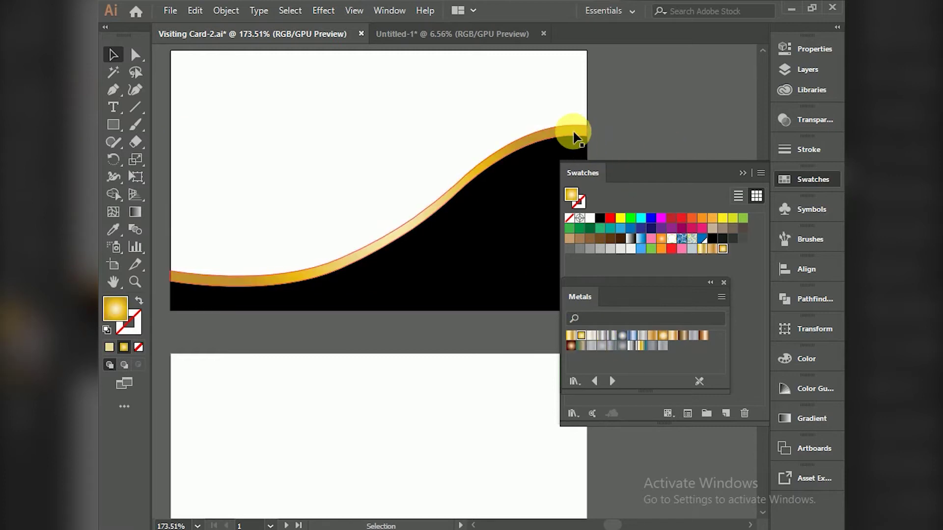
click(573, 133)
click(663, 335)
click(700, 129)
click(582, 130)
click(582, 337)
click(743, 173)
click(678, 228)
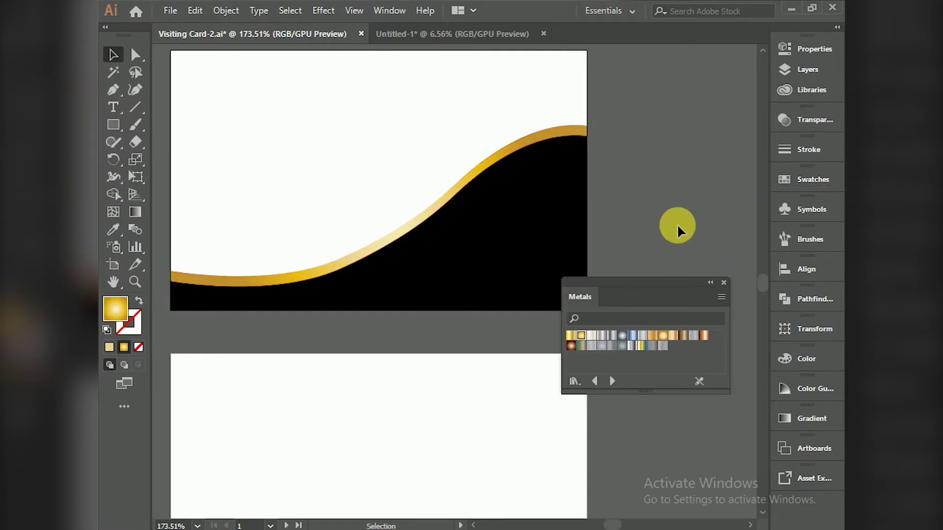
click(723, 283)
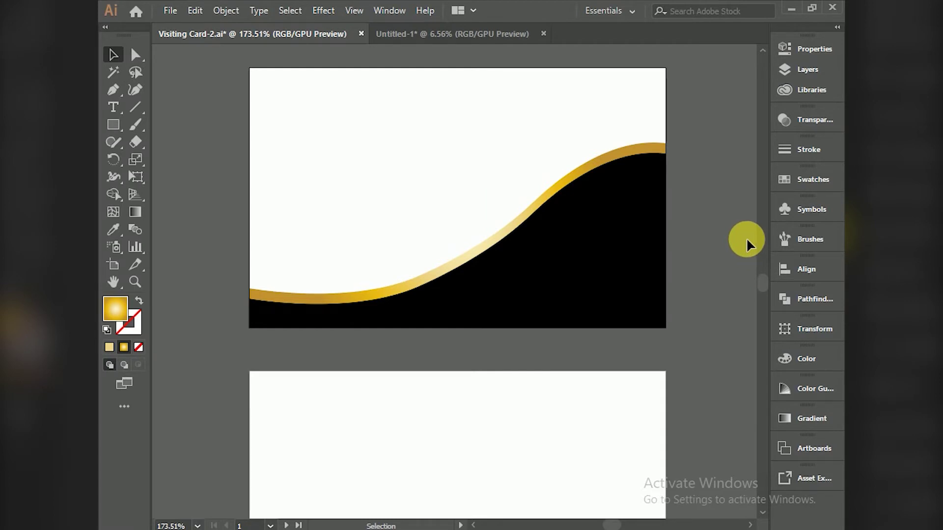
- Draw a closed tapered swoosh along the lower-left wave in Outline view, then return to Preview
click(113, 91)
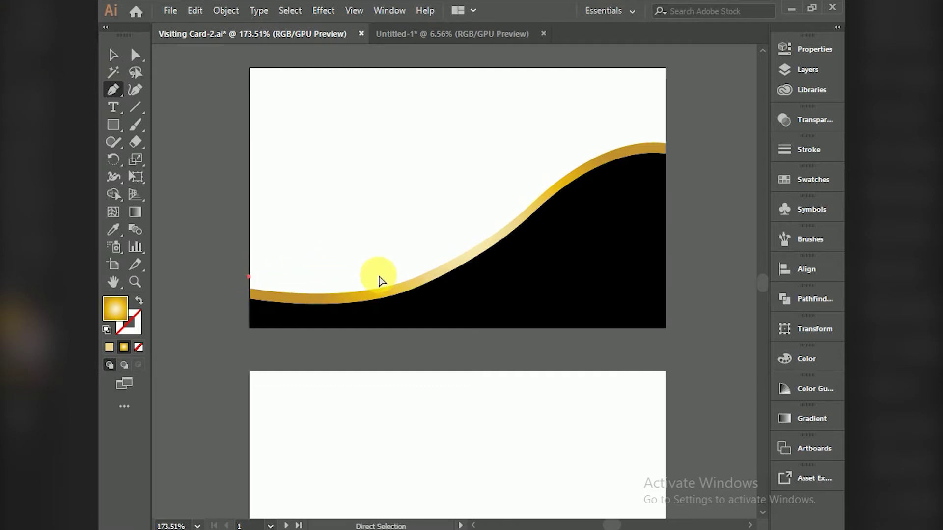
key(ctrl+y)
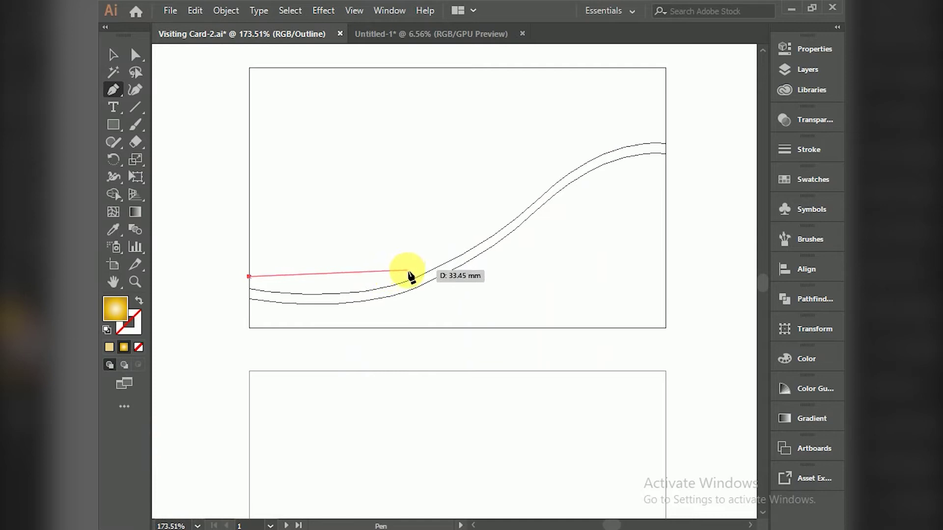
drag(462, 241, 466, 247)
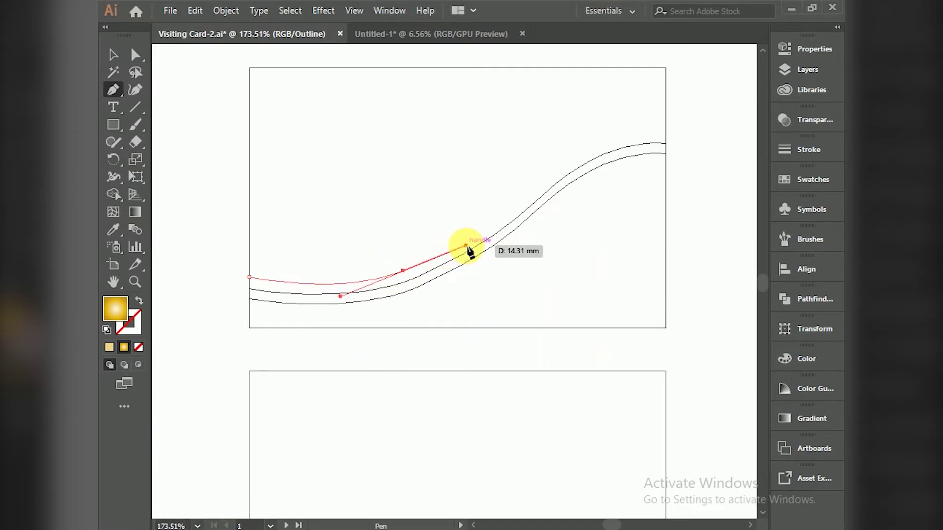
click(403, 271)
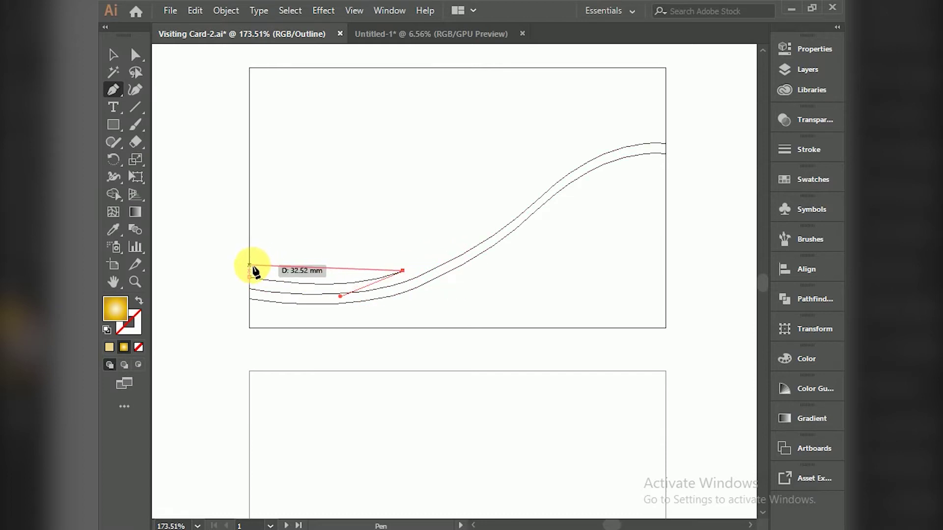
drag(249, 265, 230, 253)
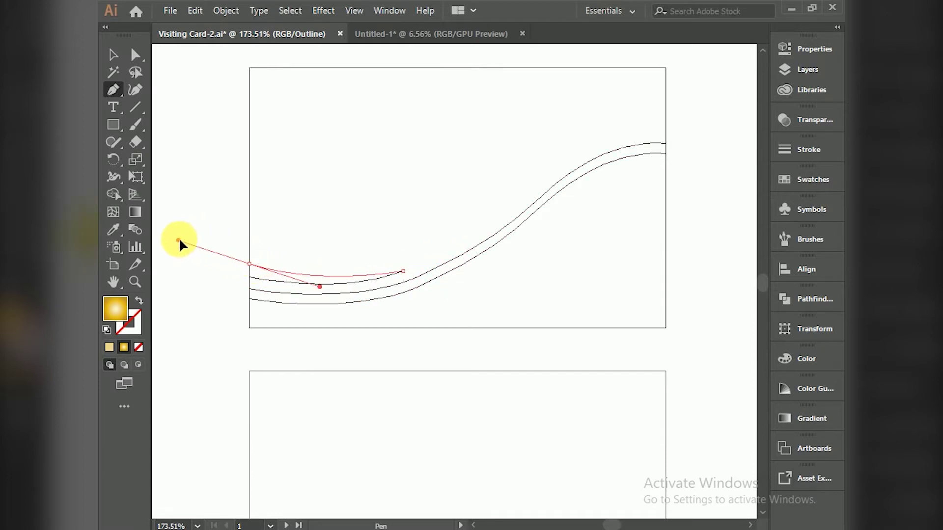
drag(184, 234, 183, 237)
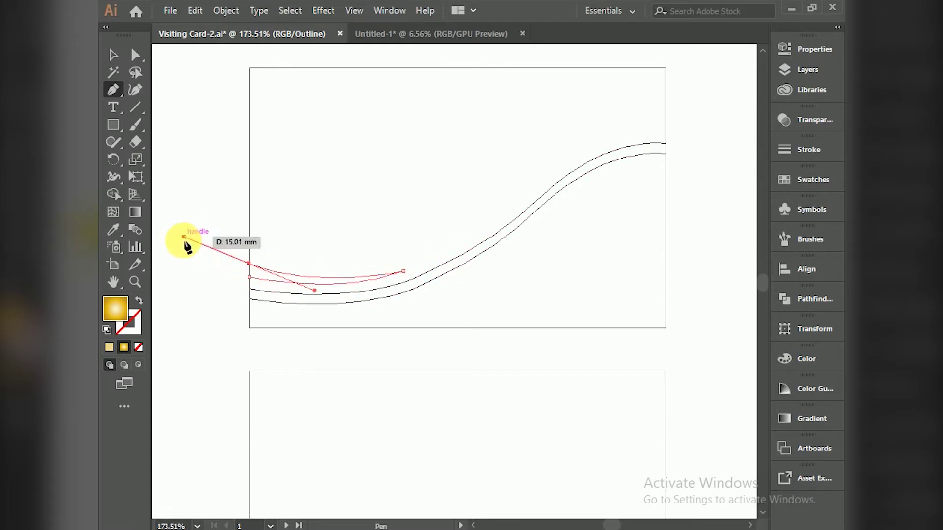
click(249, 277)
key(ctrl+y)
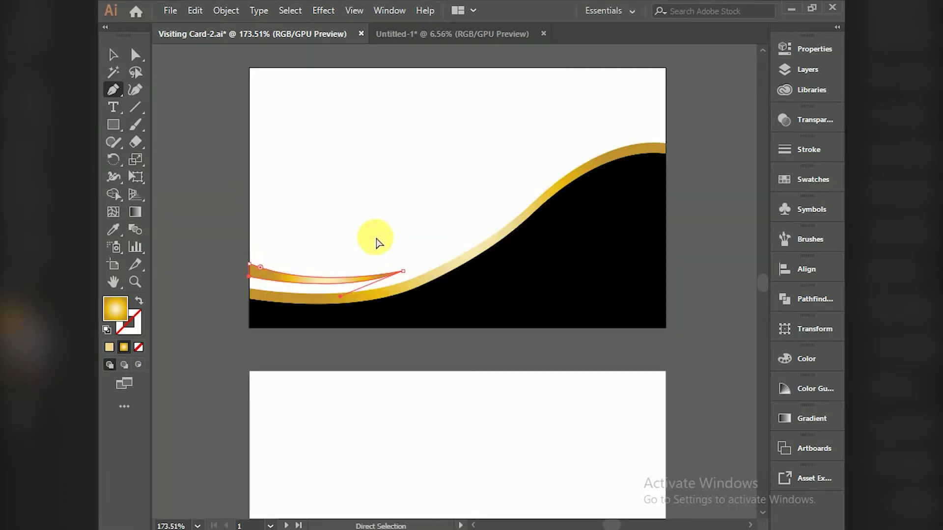
key(a)
click(211, 226)
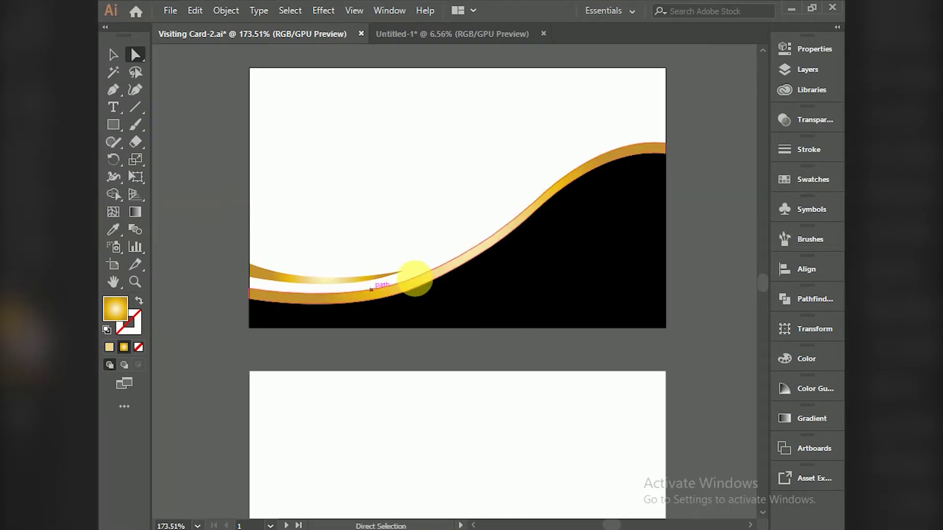
key(p)
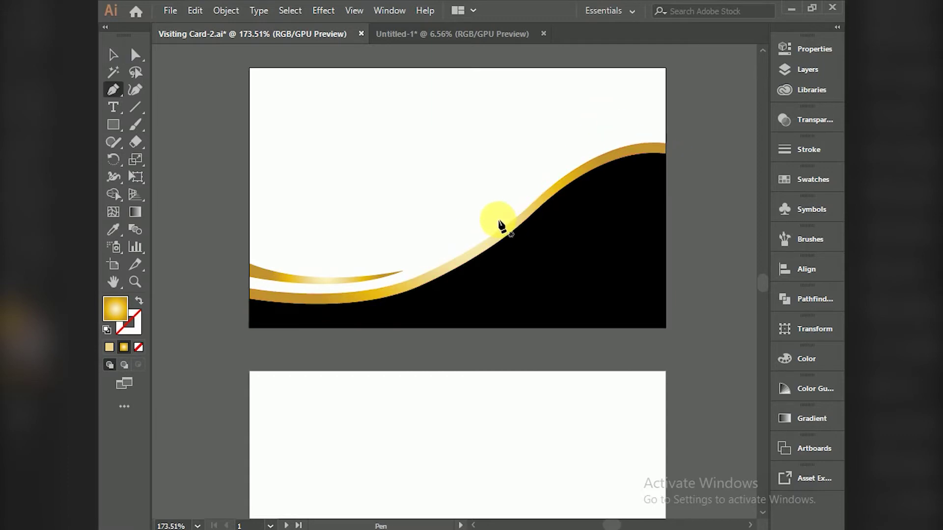
- Draw a closed tapered swoosh rising along the upper-right wave to the card's right edge
drag(498, 219, 535, 180)
key(ctrl+y)
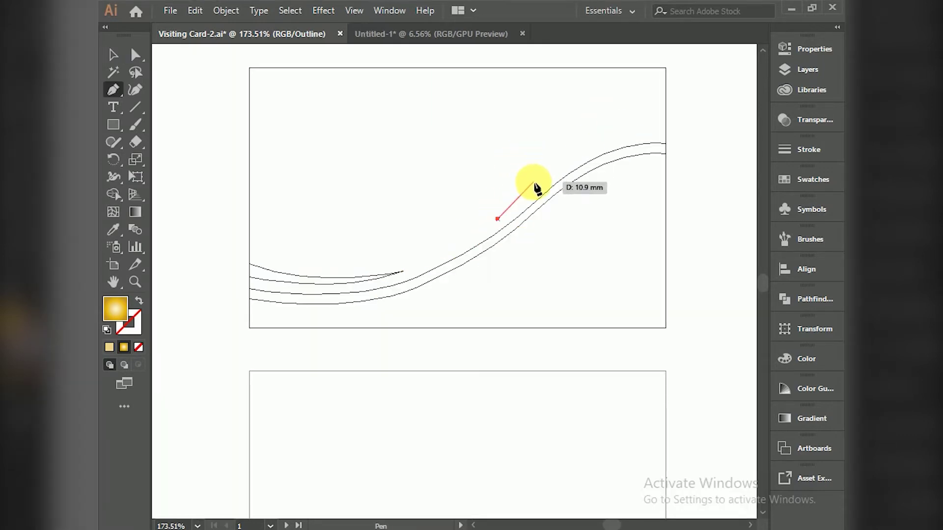
mouse_move(535, 180)
mouse_down()
mouse_move(535, 195)
mouse_move(544, 182)
mouse_up()
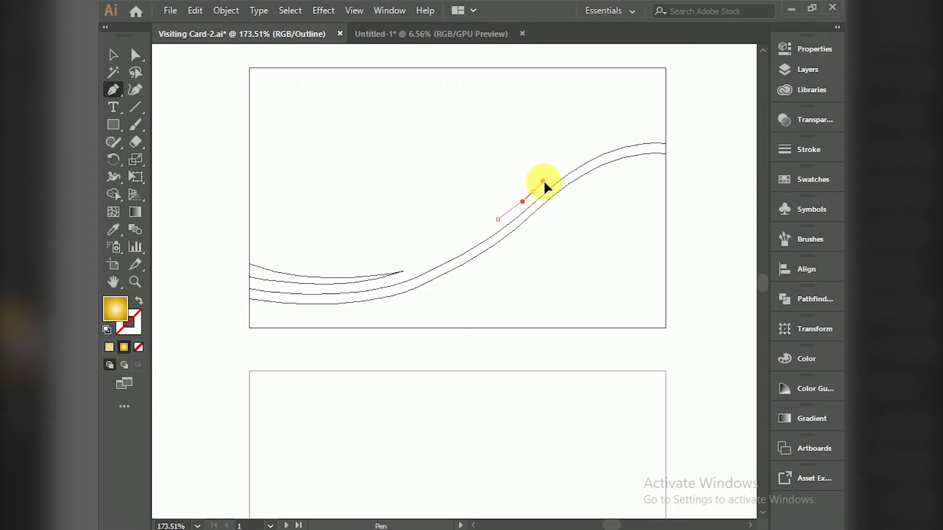
drag(544, 181, 544, 180)
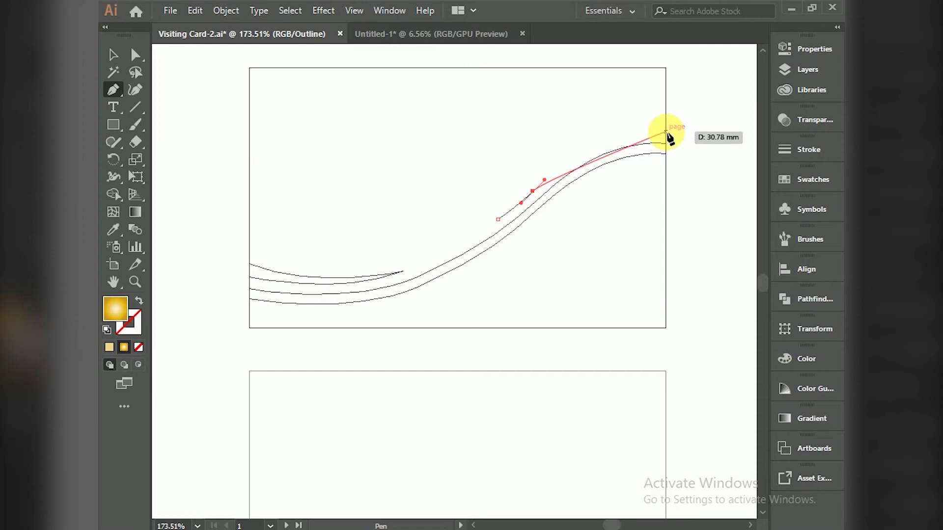
drag(666, 133, 677, 137)
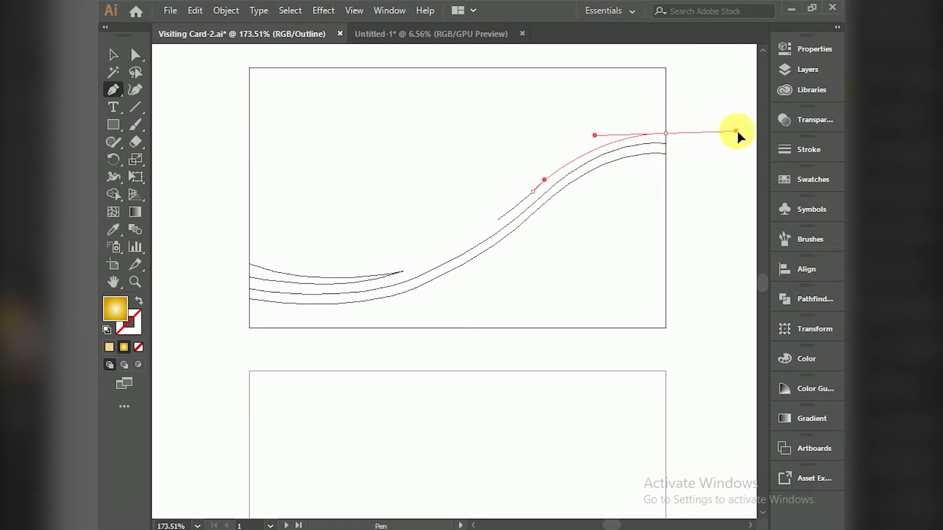
mouse_move(744, 134)
mouse_down()
mouse_move(733, 131)
mouse_move(742, 134)
mouse_up()
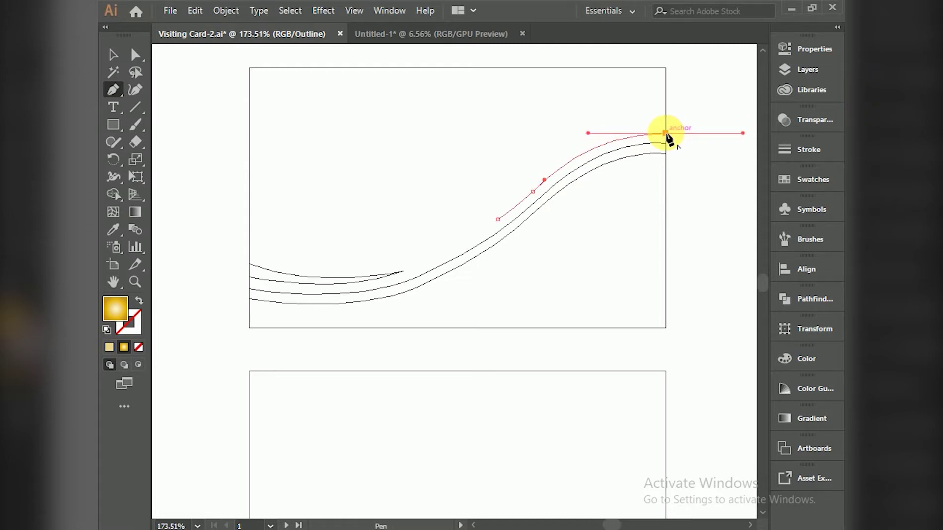
mouse_move(666, 134)
mouse_down()
mouse_move(666, 124)
mouse_move(547, 168)
mouse_move(466, 244)
mouse_up()
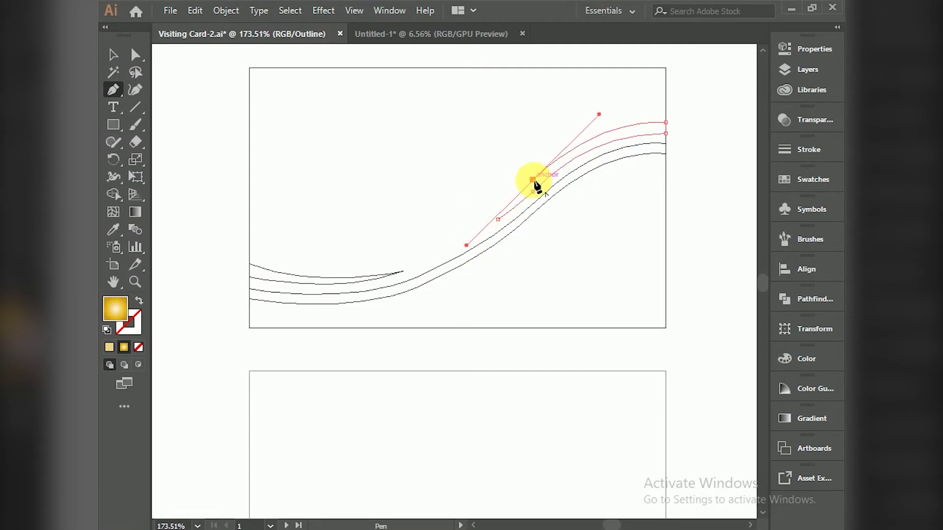
drag(533, 180, 498, 219)
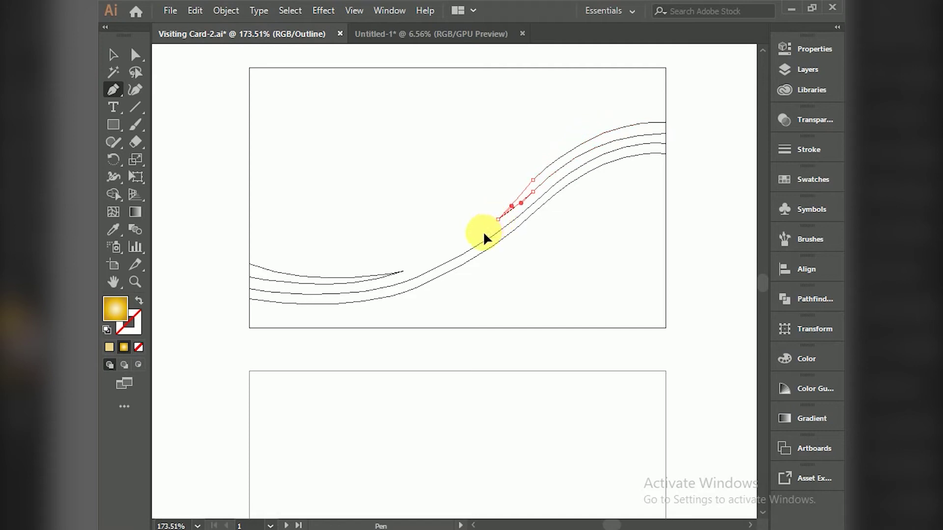
ctrl+click(238, 226)
- Zoom in on the swoosh's tip to inspect its anchor, then zoom back out
key(z)
key(a)
mouse_move(509, 149)
mouse_down()
mouse_move(555, 254)
mouse_move(490, 284)
mouse_up()
mouse_move(396, 210)
mouse_down()
mouse_move(432, 249)
mouse_move(421, 257)
mouse_move(484, 326)
mouse_up()
key(z)
click(417, 311)
alt+click(411, 318)
key(a)
click(568, 389)
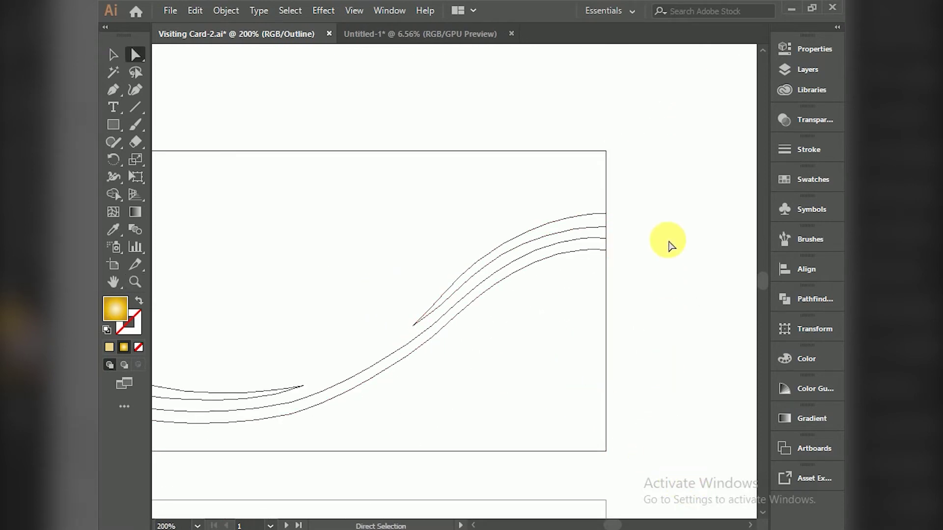
- Return to colour Preview and nudge the upper-right gold swoosh tip slightly down
key(ctrl+y)
alt+scroll(437, 320, up, 3)
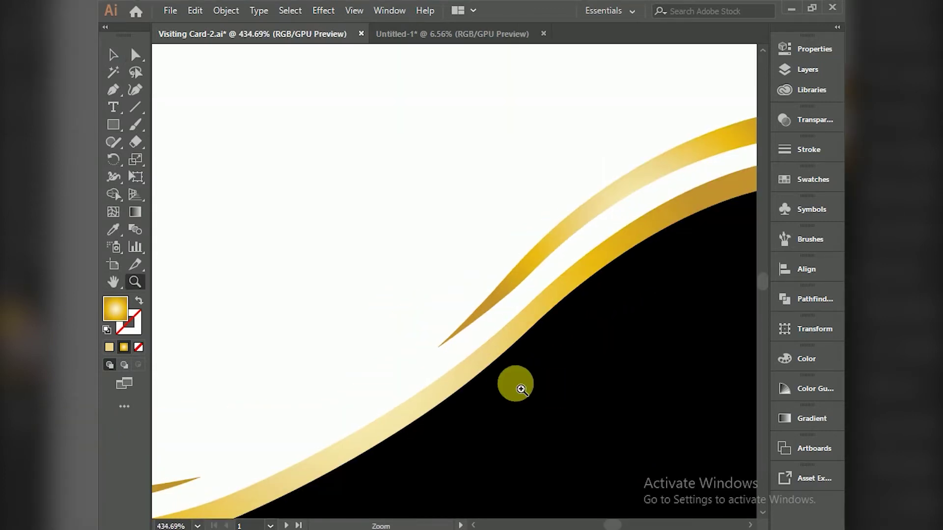
drag(437, 352, 432, 358)
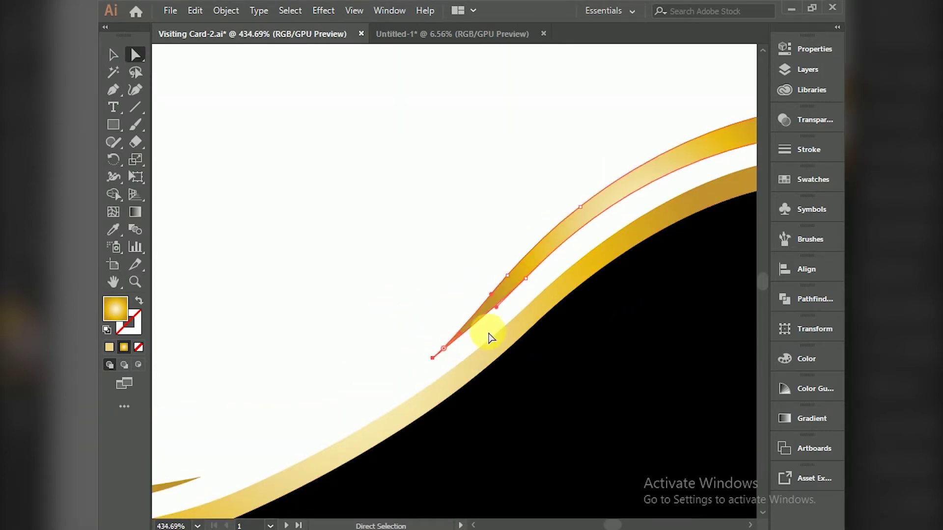
click(567, 236)
alt+scroll(440, 307, down, 4)
key(z)
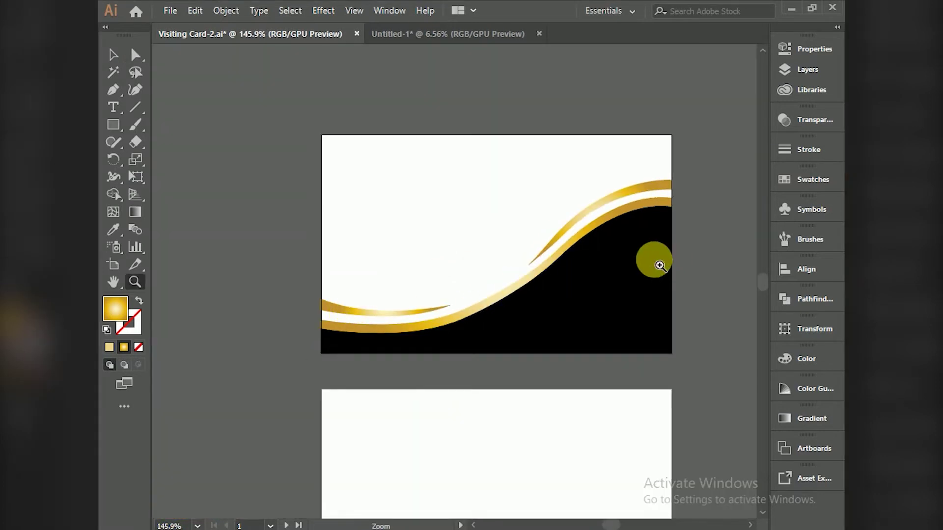
alt+scroll(581, 244, down, 1)
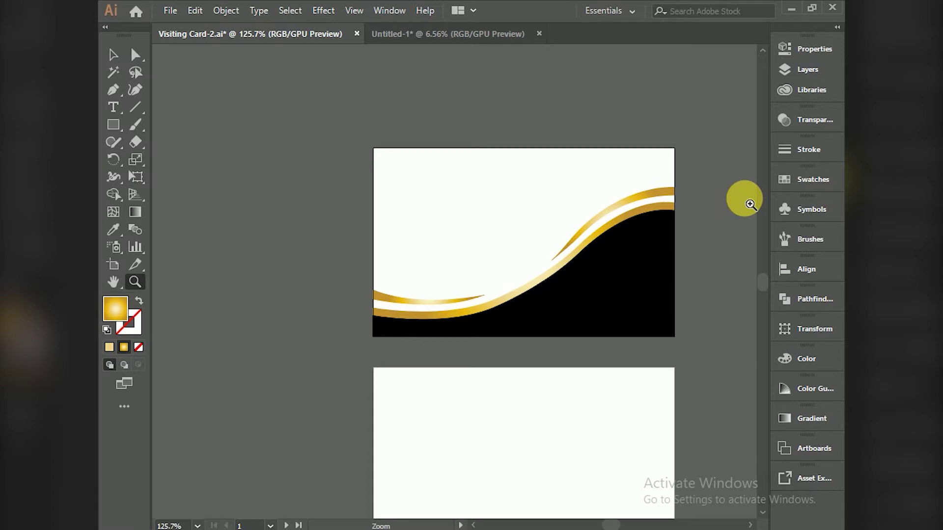
click(112, 54)
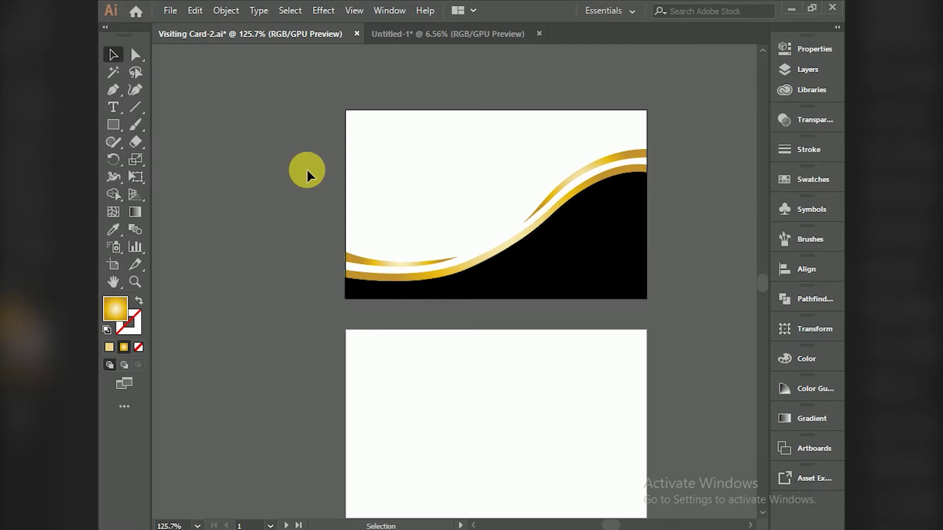
- Draw a small square on the card and a thin bar below it
click(114, 125)
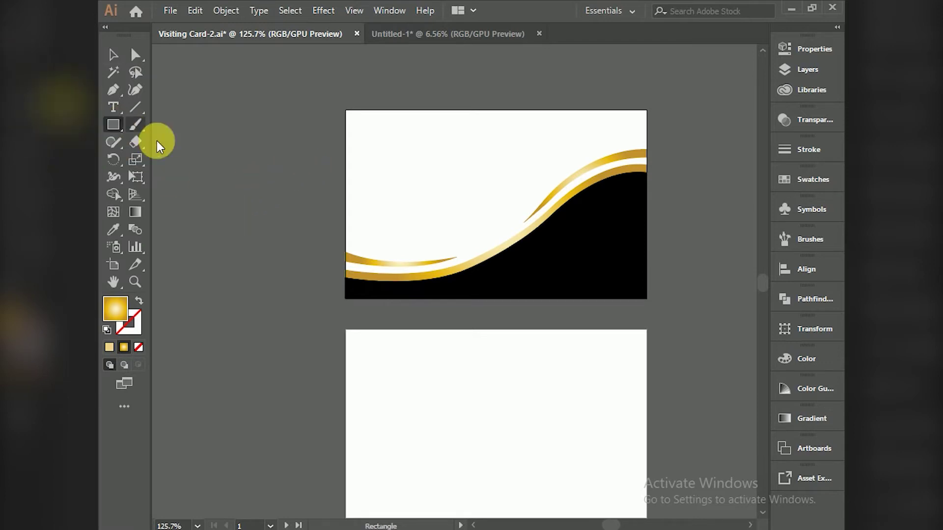
mouse_move(407, 149)
mouse_down()
mouse_move(436, 177)
mouse_move(625, 267)
mouse_up()
key(z)
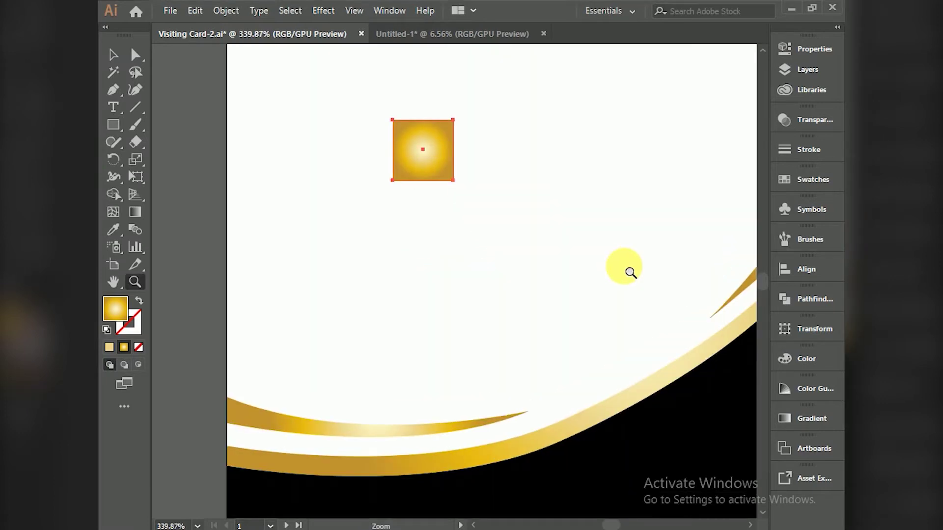
click(123, 126)
drag(362, 219, 503, 237)
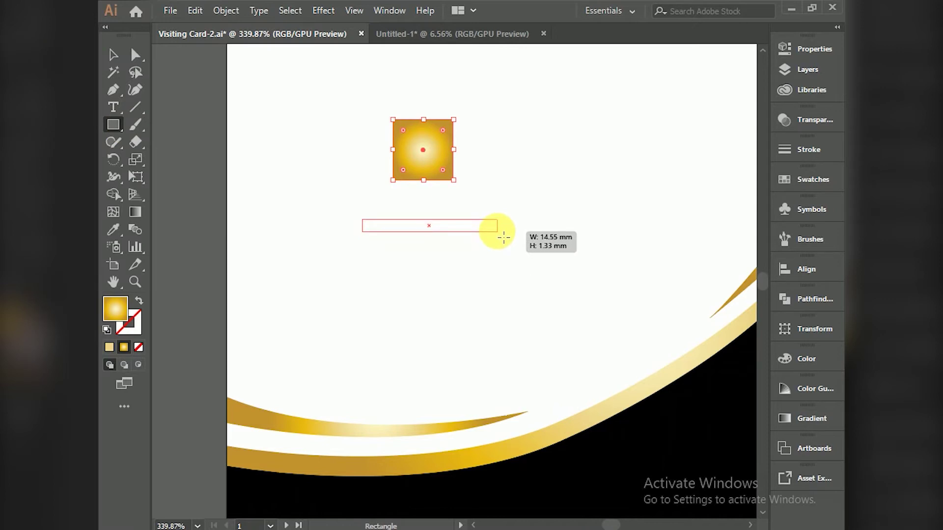
drag(503, 238, 514, 202)
- Rotate the thin bar 45° and move it diagonally across the square
key(v)
click(526, 287)
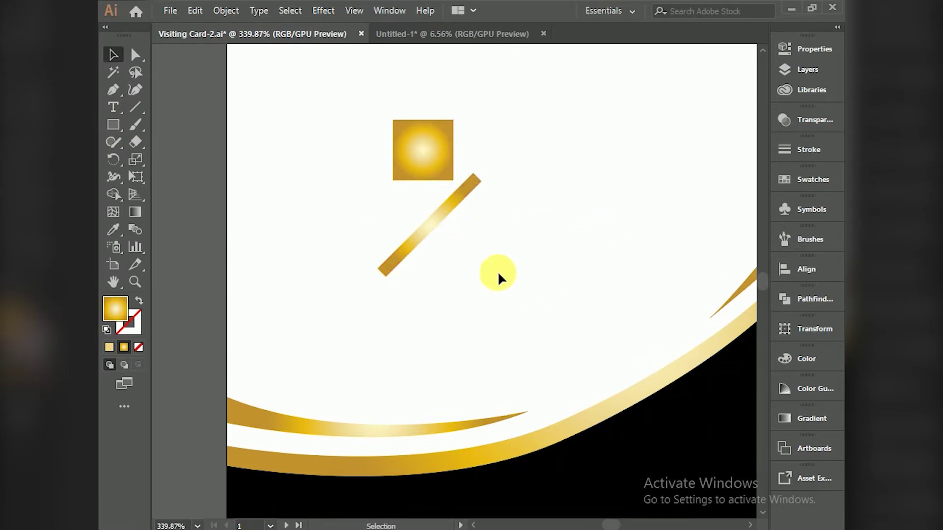
drag(438, 222, 431, 148)
click(511, 164)
- Select the square and bar together and mark the bar pieces for removal with Shape Builder
drag(476, 187, 564, 202)
key(z)
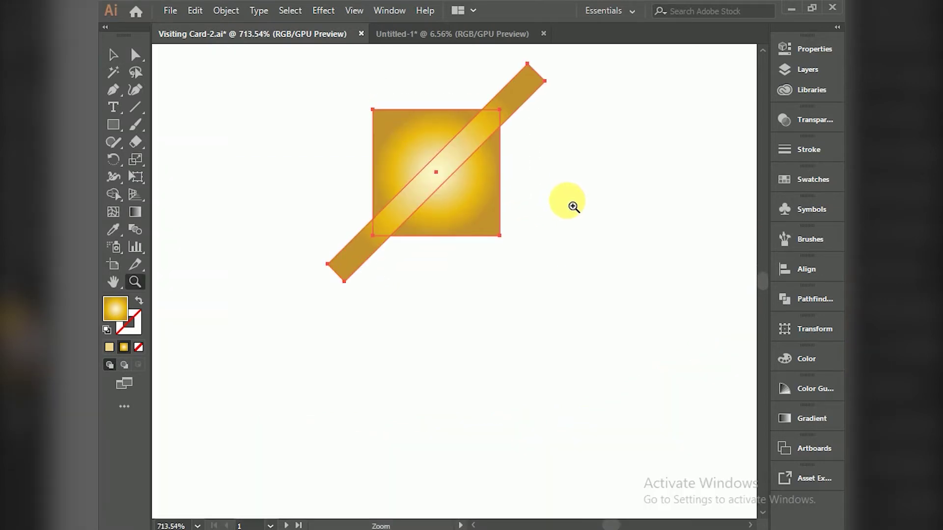
click(116, 194)
drag(502, 104, 470, 145)
- Finish removing the bar, leaving two gold triangles, and zoom out to the card
drag(381, 233, 388, 218)
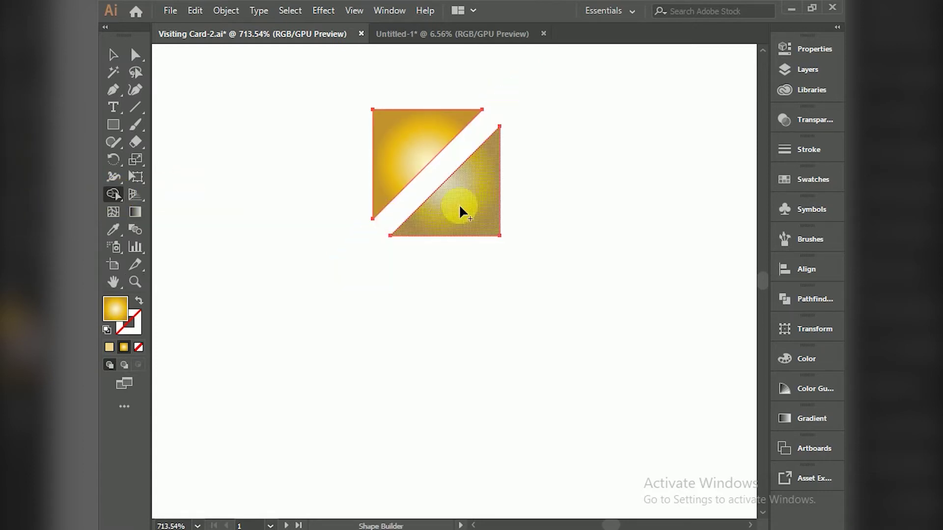
key(z)
alt+click(554, 121)
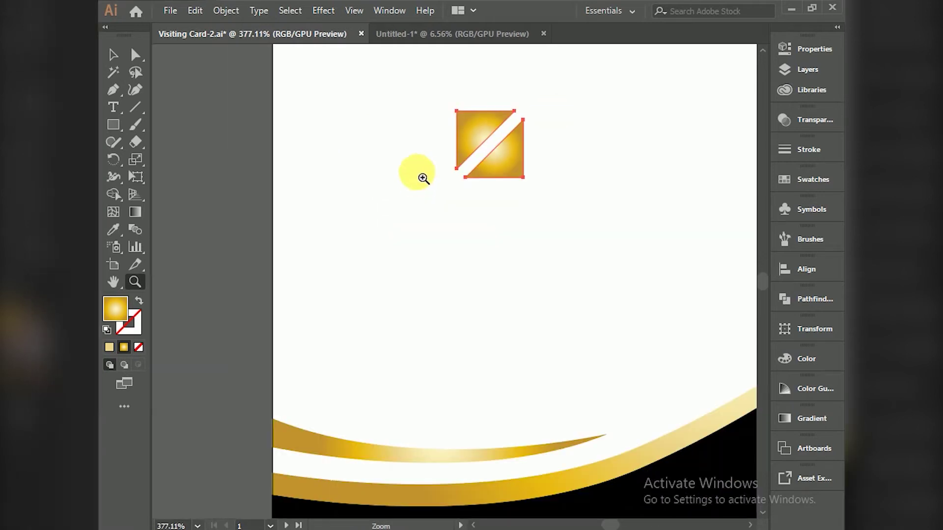
key(v)
click(543, 229)
alt+click(597, 186)
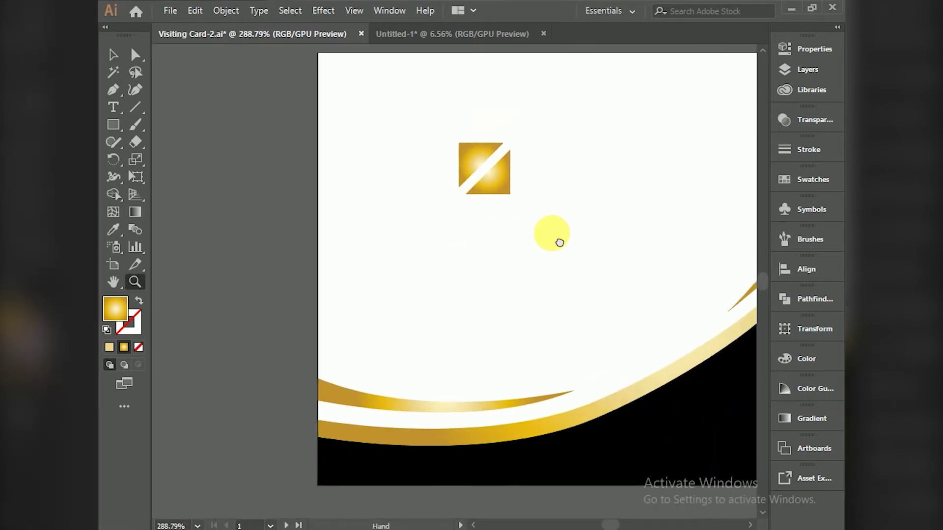
- Select the logo mark's corner anchors with Direct Selection to round them
key(v)
drag(352, 162, 522, 275)
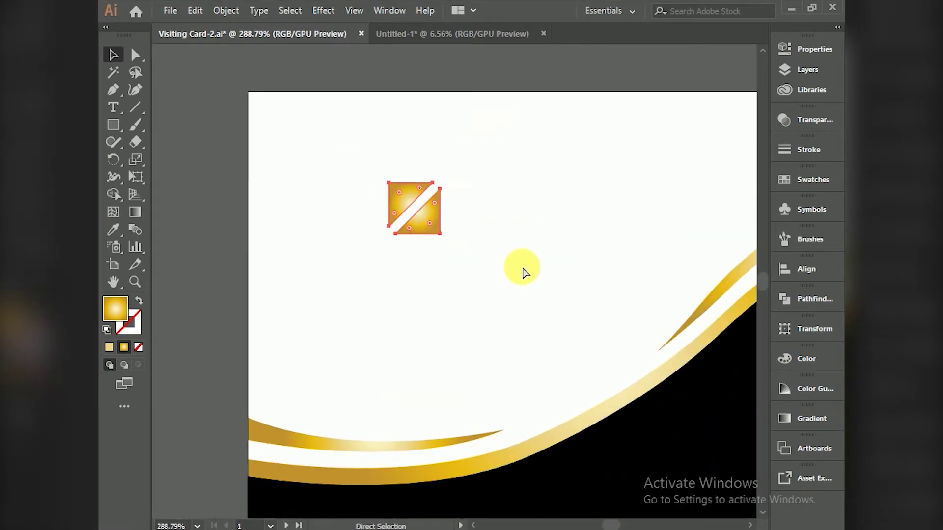
key(a)
mouse_move(363, 170)
mouse_down()
mouse_move(455, 236)
mouse_move(426, 220)
mouse_up()
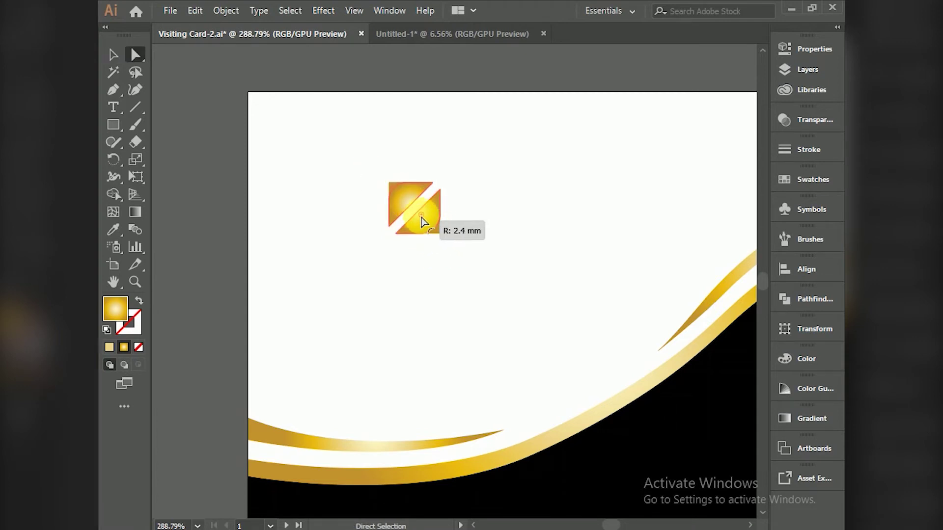
- Shrink the gold logo from its corner and nudge it up and left
key(z)
alt+click(492, 213)
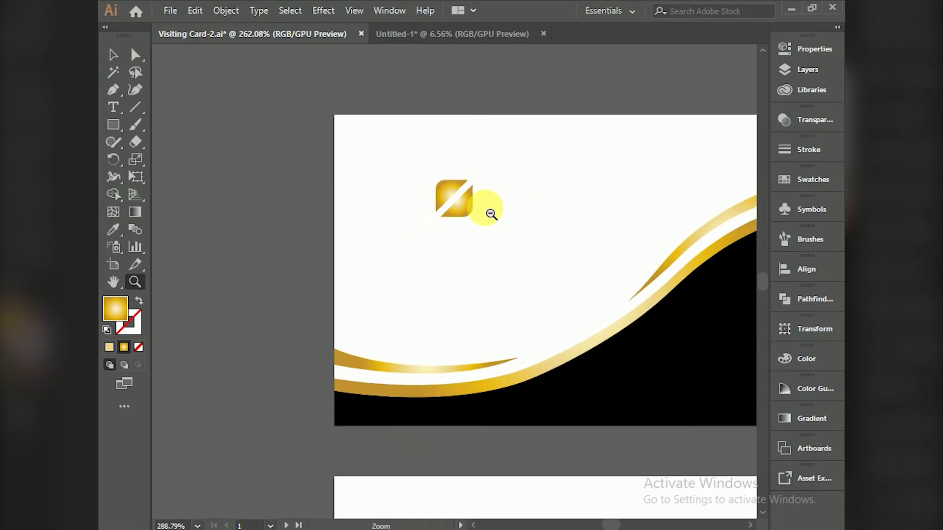
click(463, 242)
key(v)
mouse_move(383, 211)
mouse_down()
mouse_move(413, 210)
mouse_move(389, 214)
mouse_up()
click(487, 242)
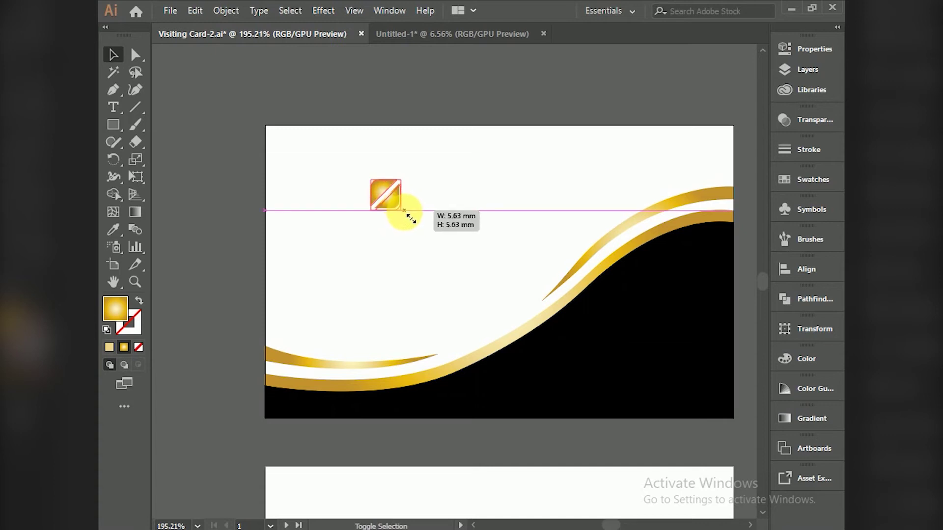
click(246, 148)
- Place text below the logo and replace the placeholder with COMPANY NAME
click(118, 108)
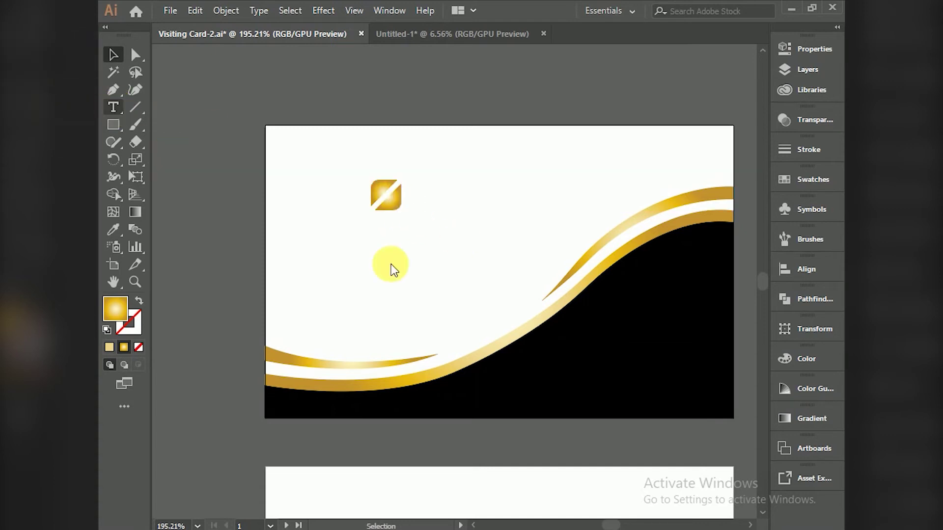
click(333, 238)
click(113, 54)
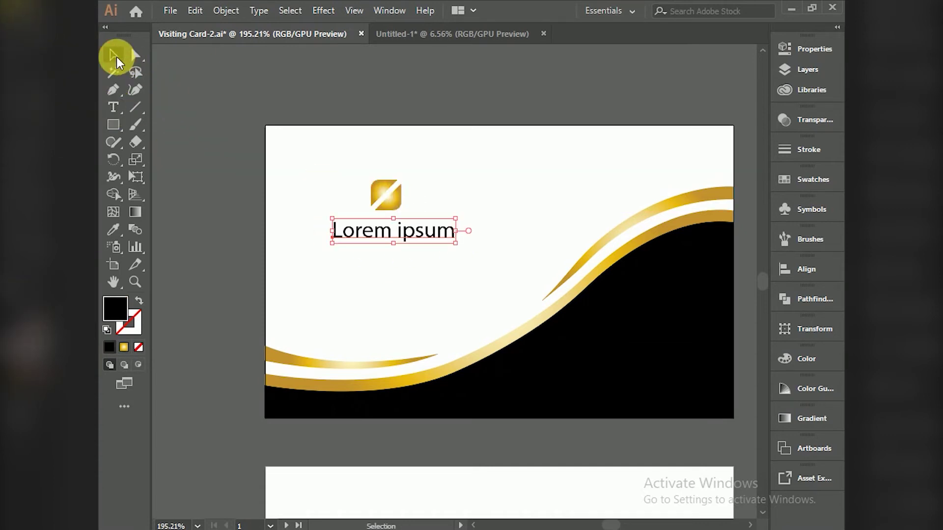
click(113, 107)
drag(326, 239, 509, 208)
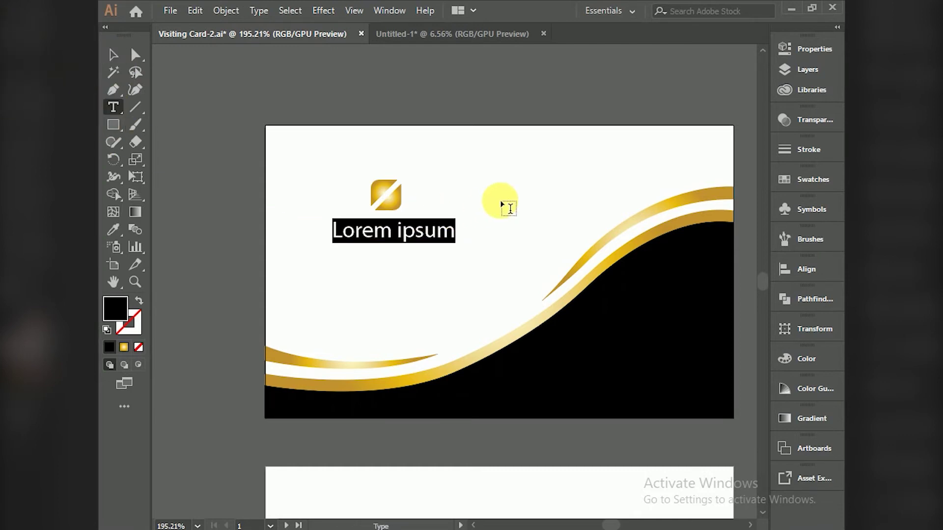
text(COMPANY NAME)
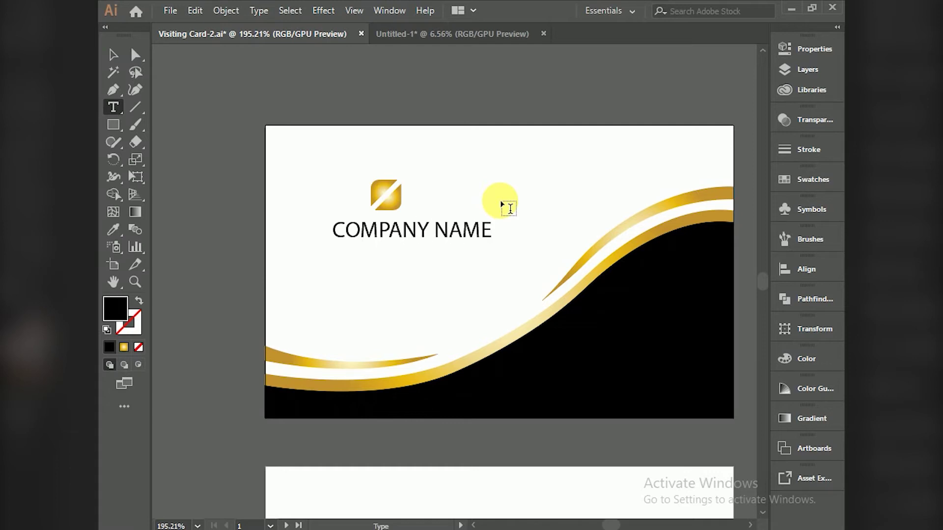
click(113, 55)
- Set COMPANY NAME to the Bold font style and scale it down slightly
click(814, 50)
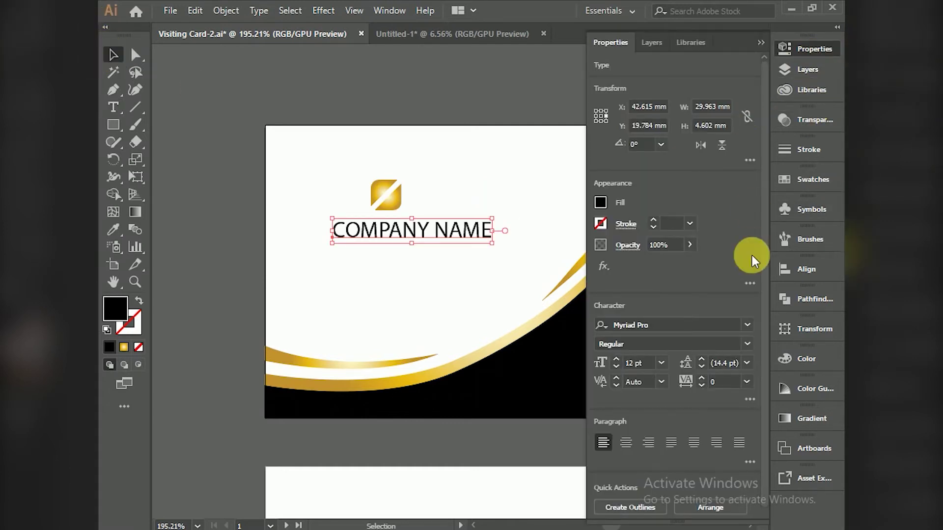
click(747, 345)
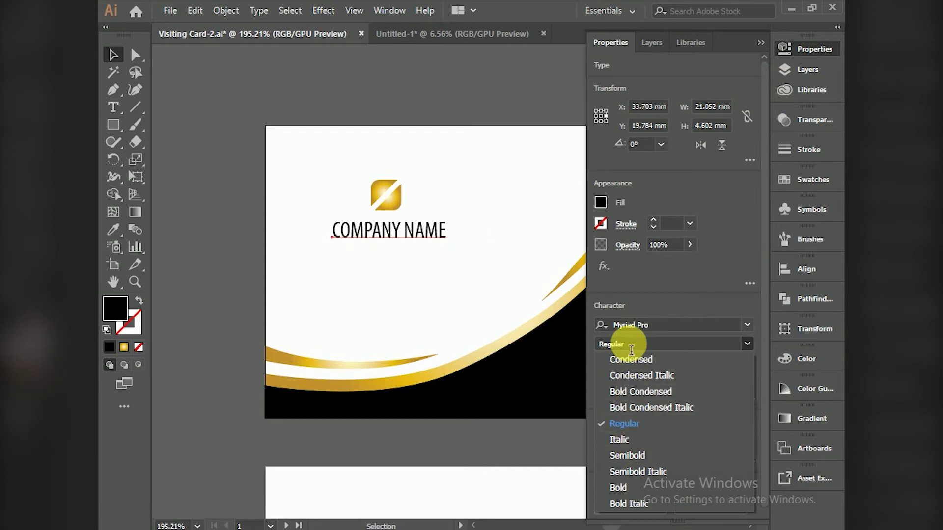
click(627, 486)
click(759, 44)
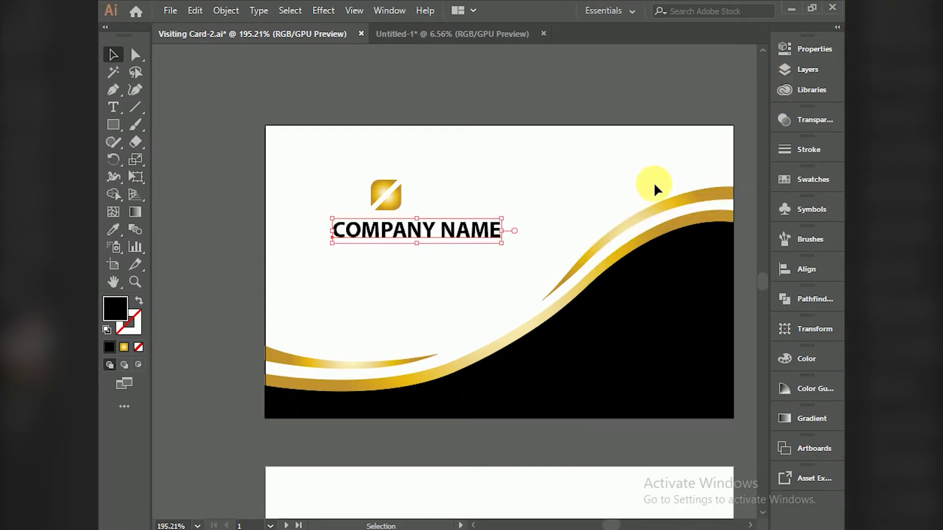
drag(501, 243, 480, 240)
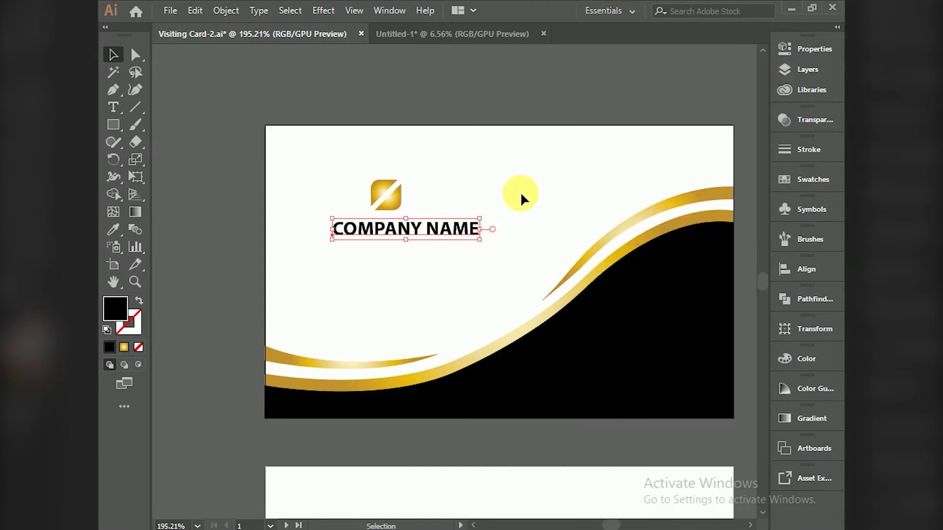
shift+click(386, 194)
- Centre the logo horizontally over COMPANY NAME using Align To Selection
click(806, 270)
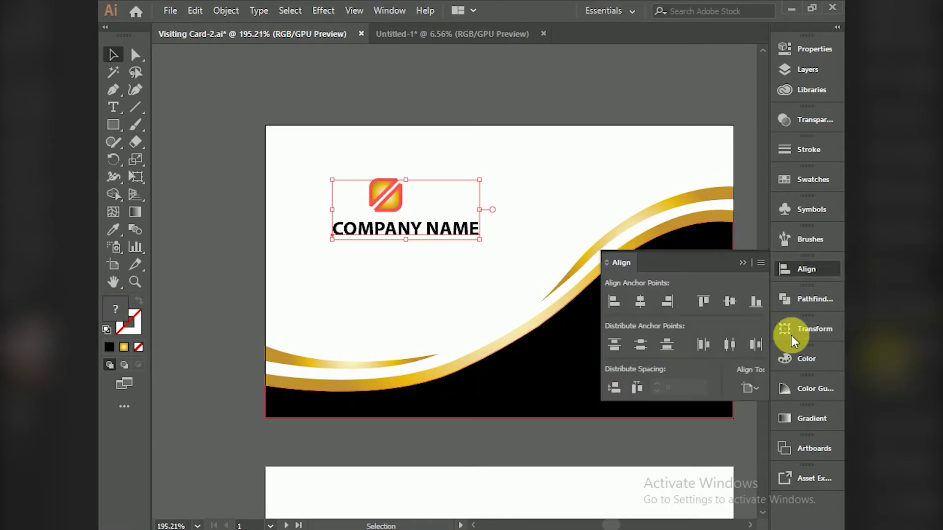
click(750, 388)
click(778, 406)
click(640, 301)
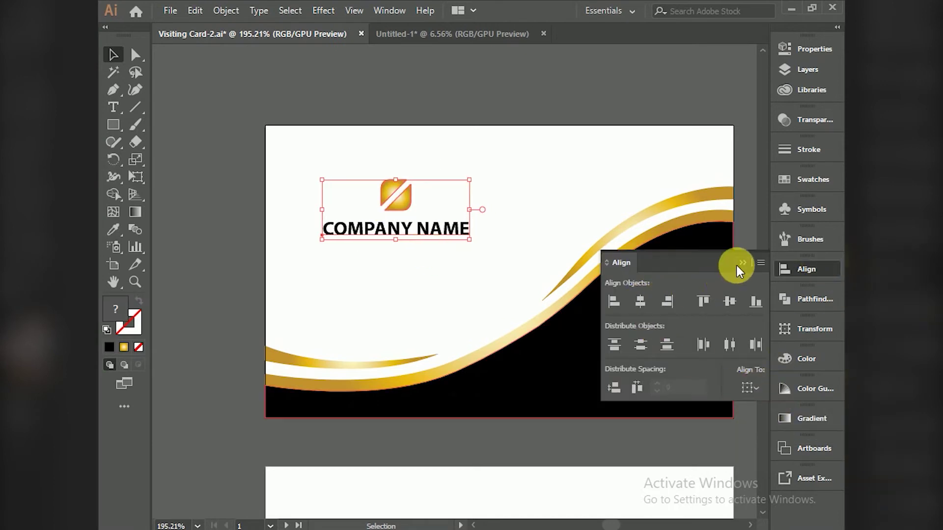
click(744, 263)
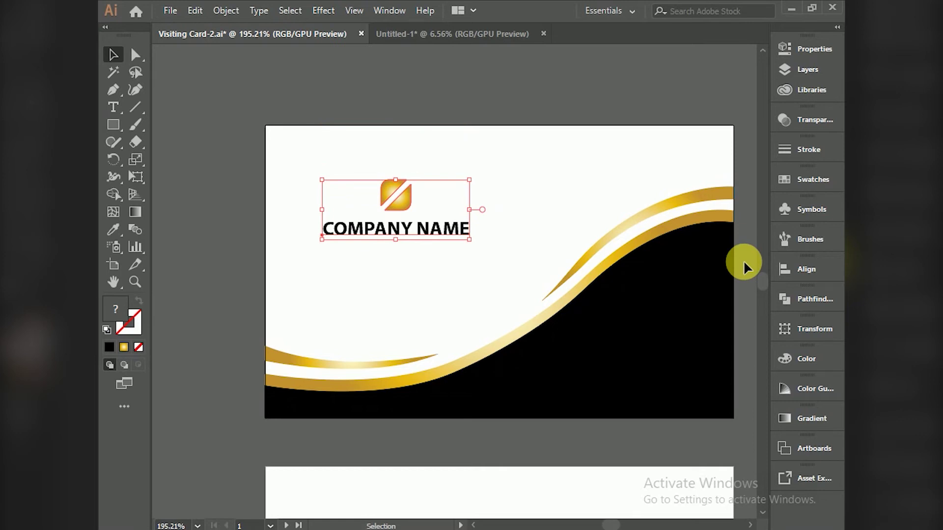
click(260, 262)
- Duplicate COMPANY NAME directly below itself and shrink the copy
click(456, 235)
key(a)
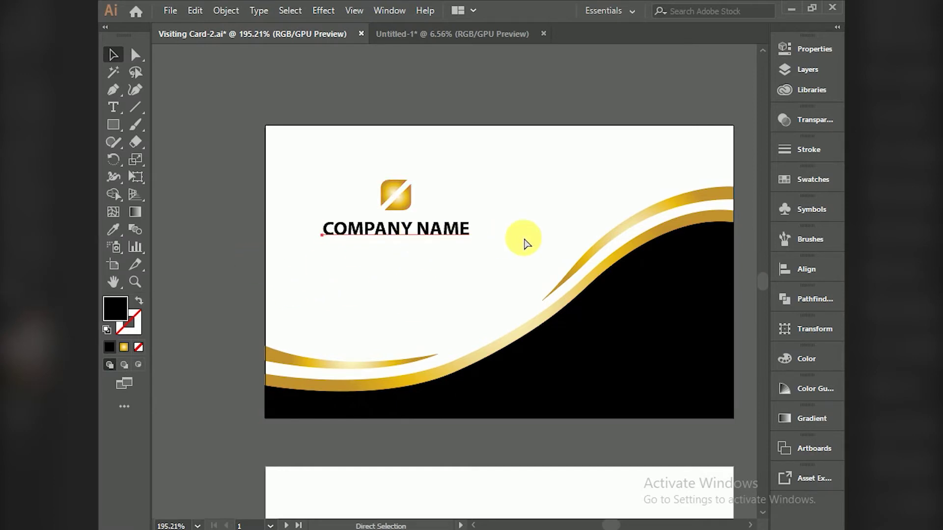
key(v)
key(ctrl+c)
key(ctrl+f)
key(shift+Down)
key(shift+Down)
key(shift+Down)
key(shift+Up)
key(shift+Up)
key(shift+Up)
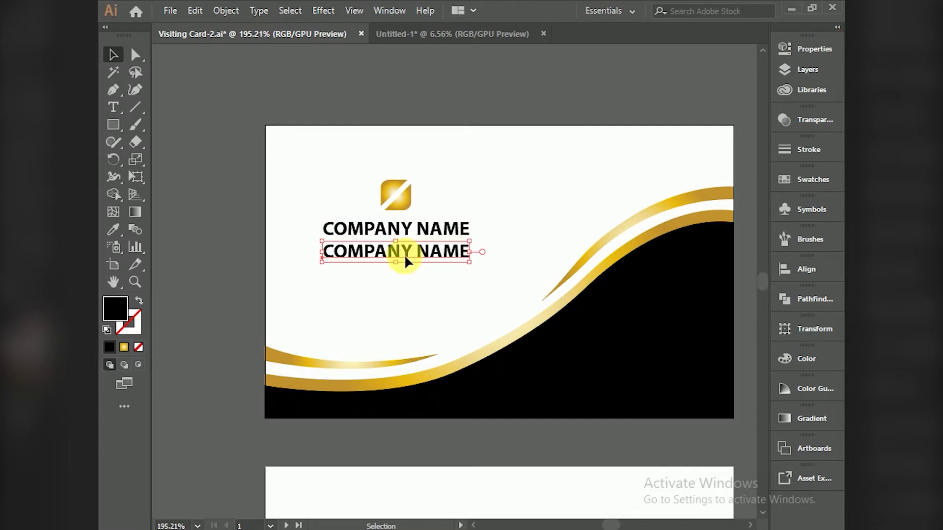
drag(402, 269, 402, 265)
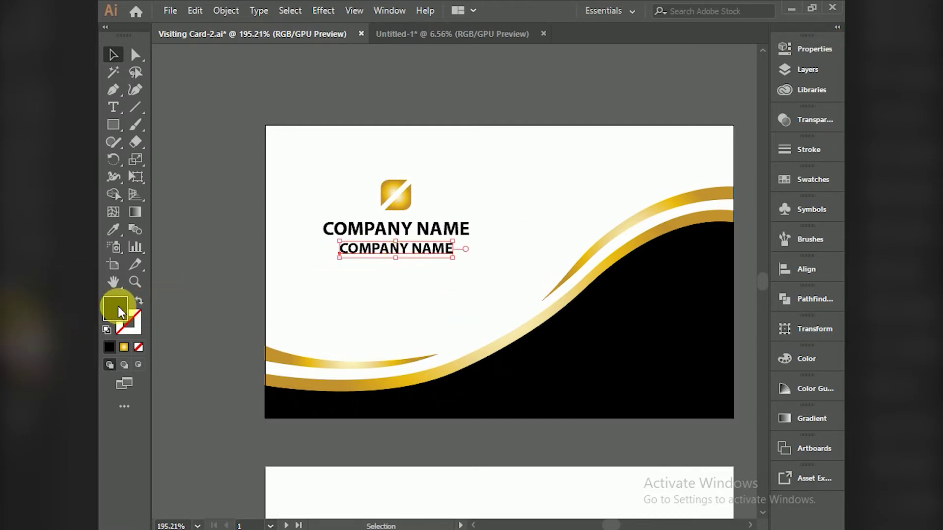
- Give the duplicate line a dark grey fill and the Semibold font style
double_click(115, 308)
click(472, 300)
click(800, 171)
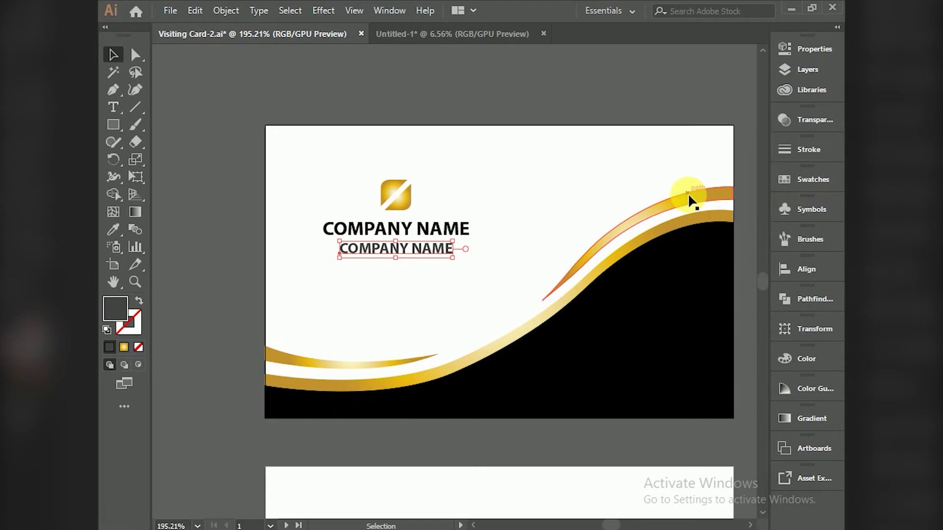
click(823, 48)
click(747, 342)
click(658, 449)
click(761, 42)
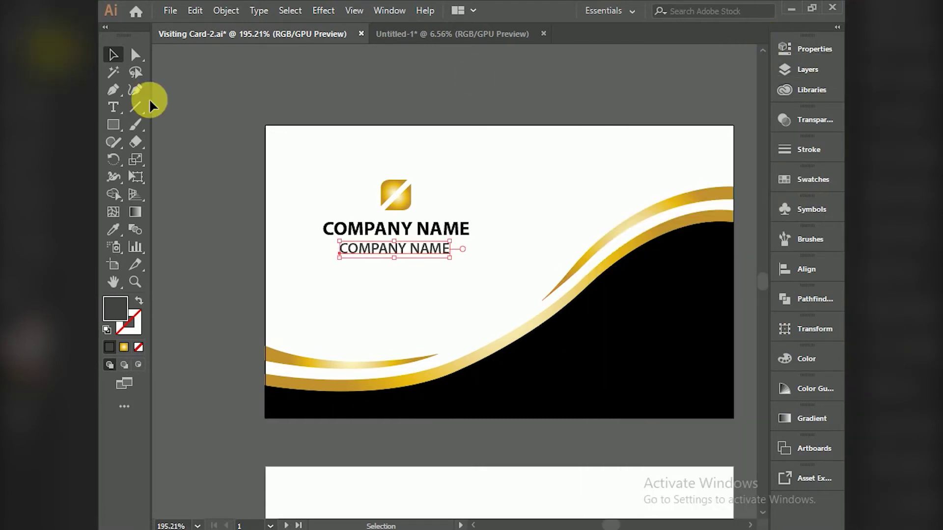
- Replace the duplicate's text with LOREM IPSUM CAPTION
click(113, 107)
triple_click(344, 248)
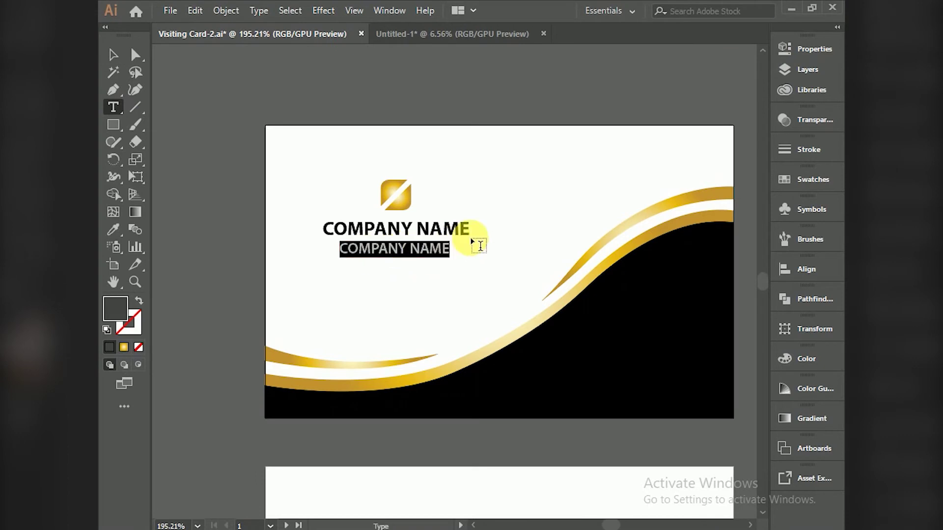
key(BackSpace)
text(LOREM IPSUM CAPTION)
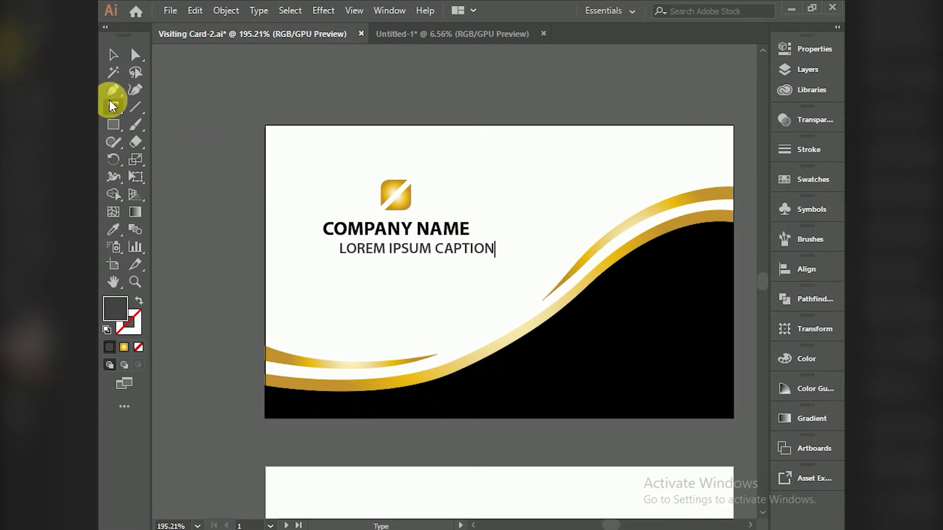
click(113, 54)
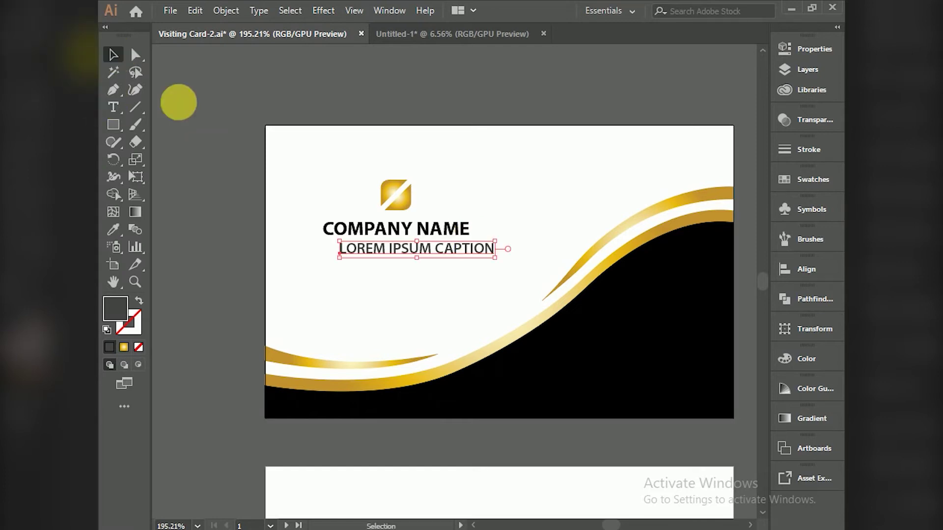
click(810, 49)
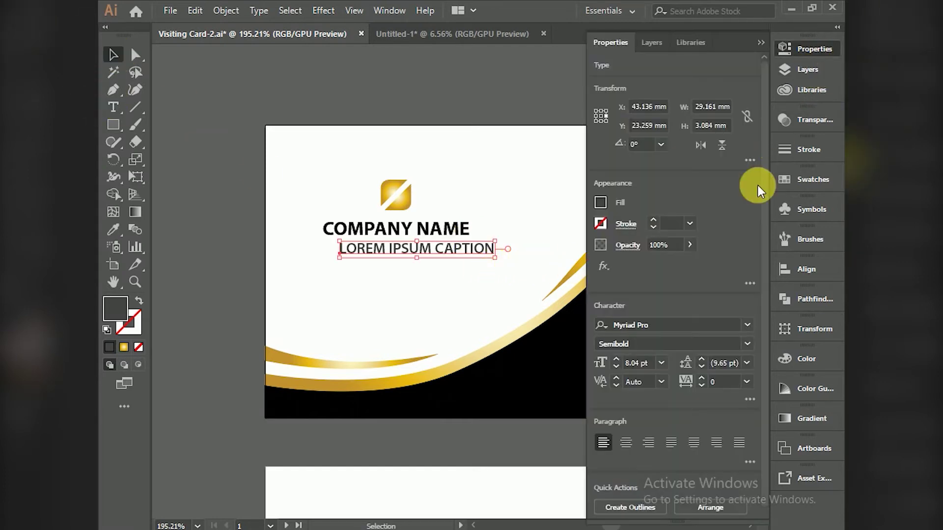
- Set the caption to 7 pt and COMPANY NAME to 12 pt
click(646, 364)
text(7)
key(Return)
click(448, 229)
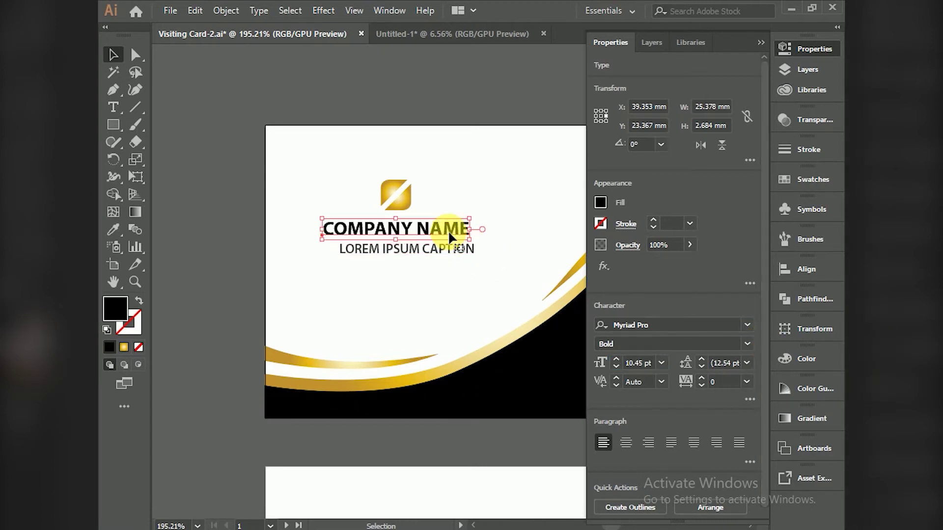
click(640, 363)
text(12)
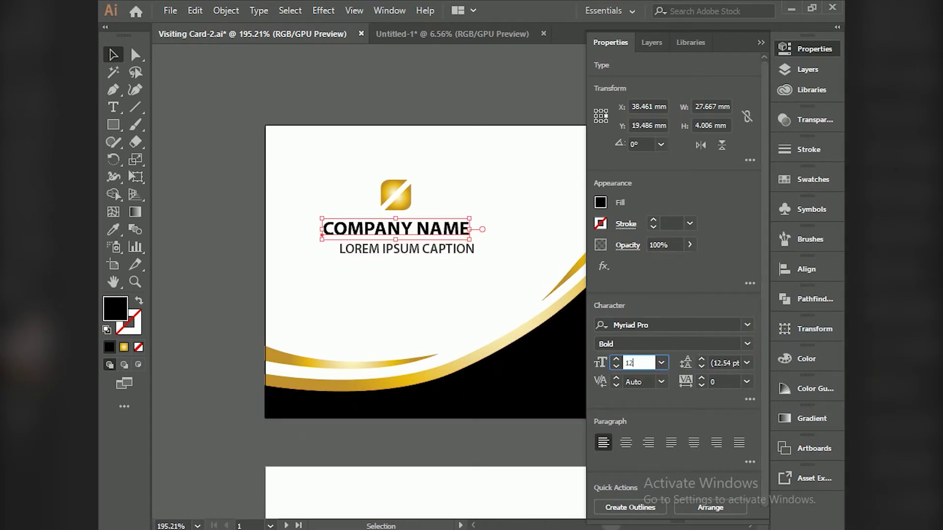
key(Return)
- Move the caption down slightly and horizontally centre logo, name and caption
click(488, 303)
drag(434, 252, 434, 258)
drag(386, 280, 314, 172)
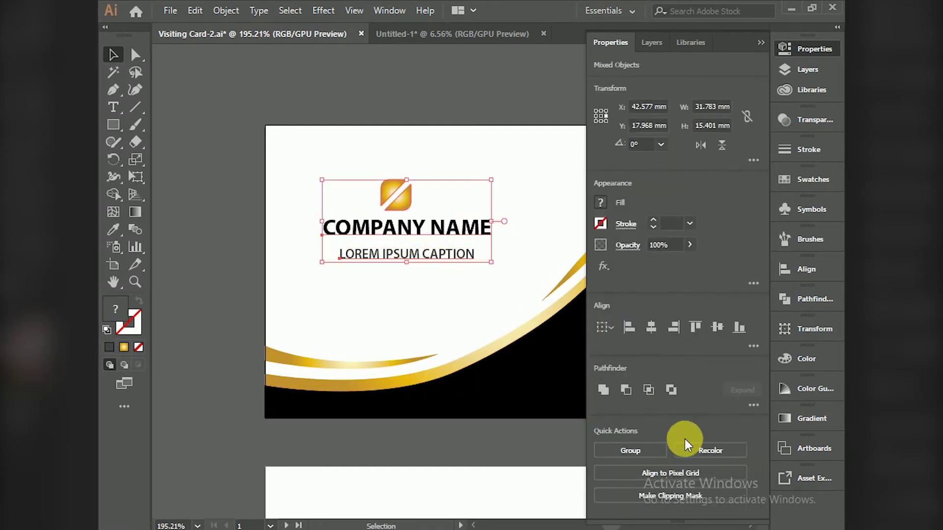
click(604, 327)
click(651, 328)
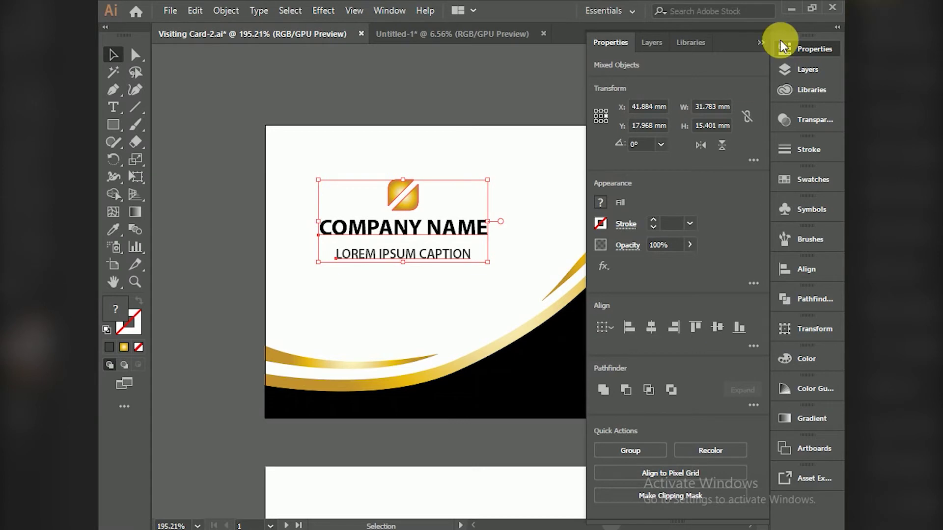
click(761, 43)
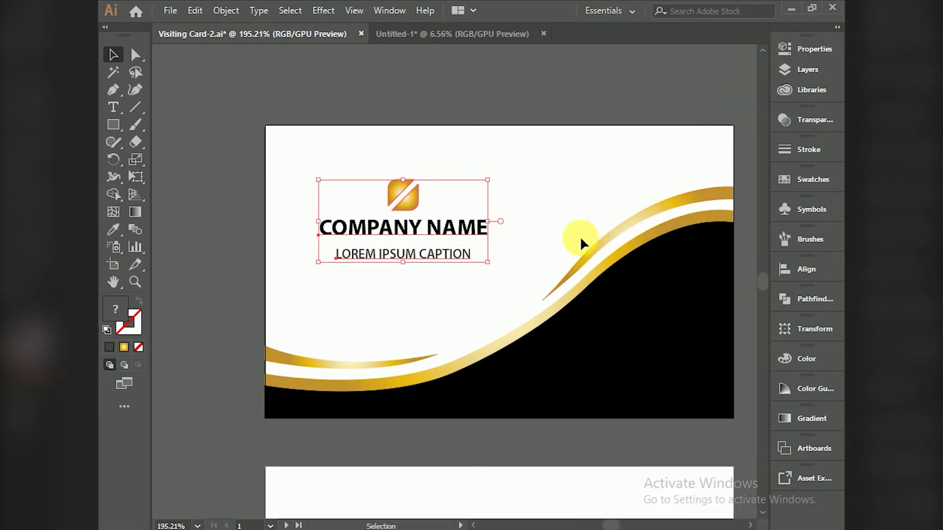
- Enlarge the logo, name and caption block slightly
drag(501, 270, 509, 272)
click(506, 267)
click(476, 260)
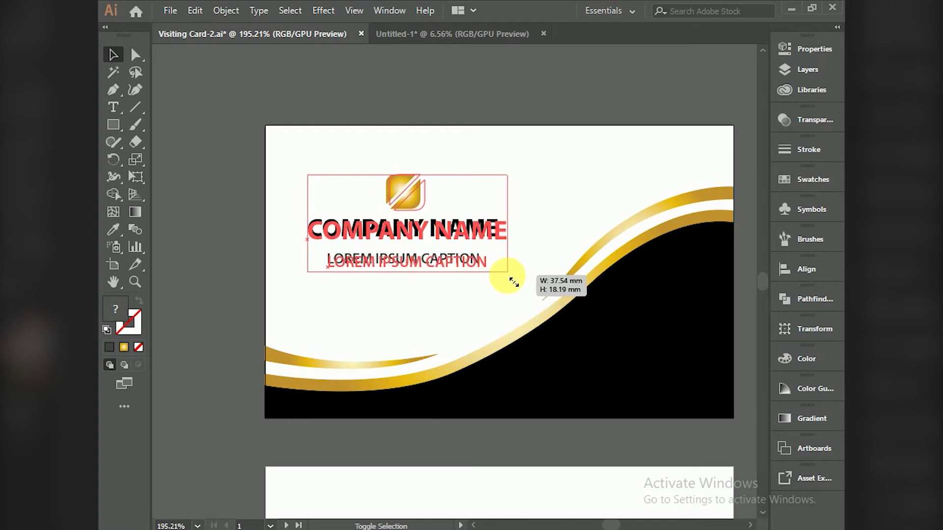
click(513, 274)
click(442, 272)
- Nudge the logo block up and right, enlarge it proportionally, and zoom out
key(shift+Down)
key(shift+Down)
key(shift+Down)
key(shift+Up)
key(shift+Up)
key(shift+Up)
key(Down)
key(Down)
key(Down)
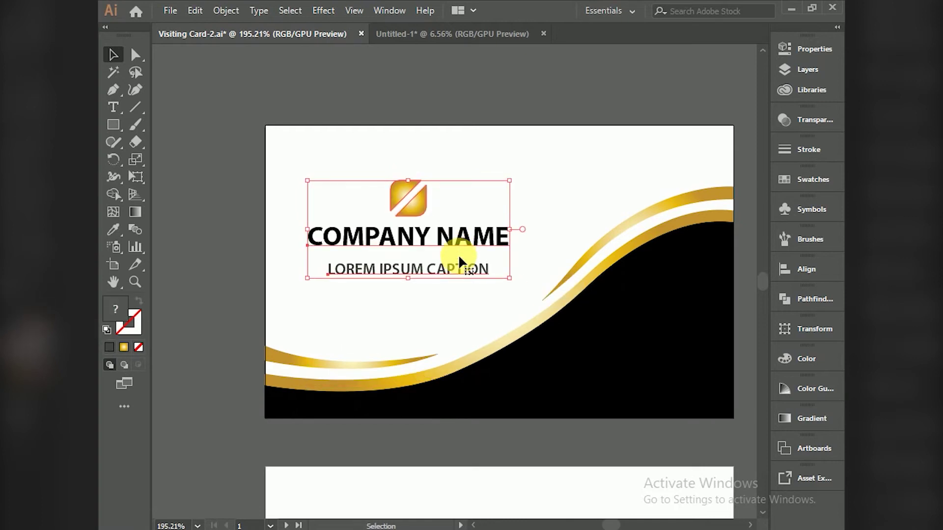
key(Right)
key(Right)
key(Right)
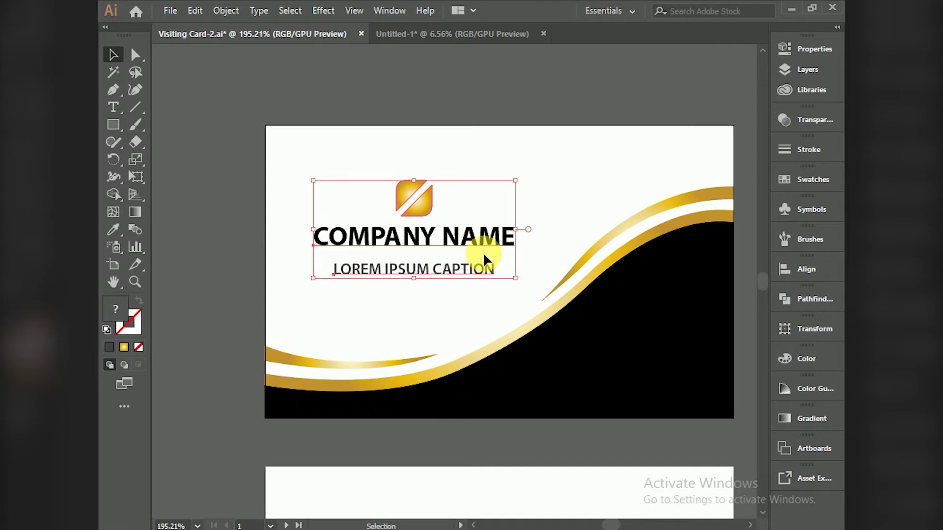
key(Up)
key(Up)
key(Up)
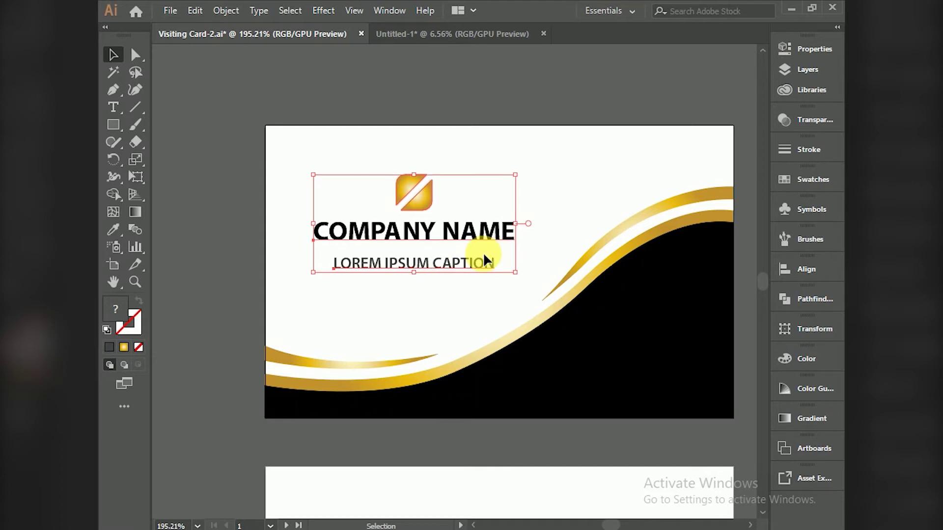
drag(515, 272, 523, 276)
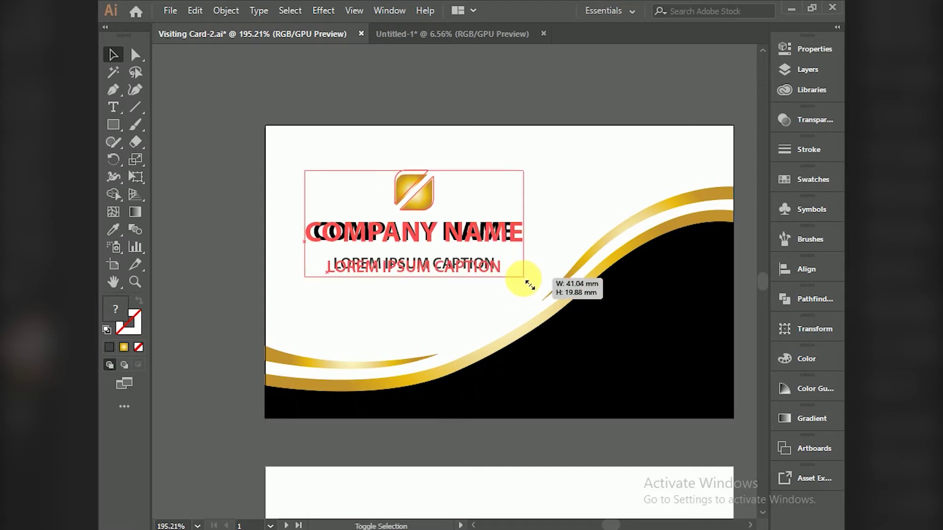
click(559, 211)
key(z)
alt+click(572, 172)
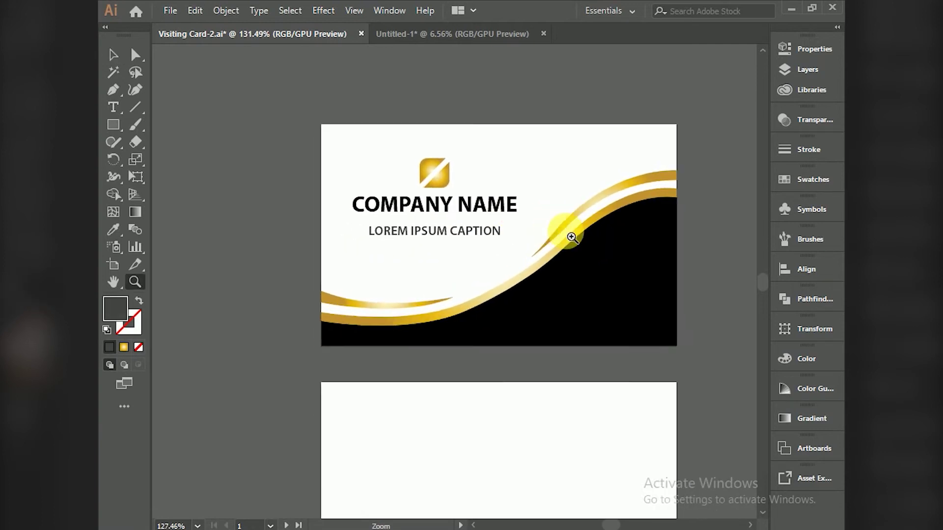
- Select the black wave and gold waves and copy them onto the second card
drag(560, 234, 758, 126)
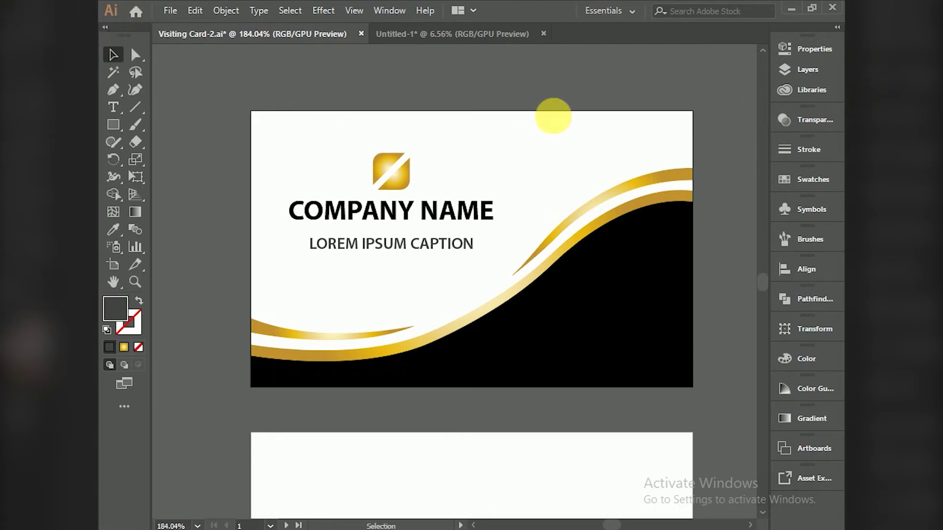
scroll(554, 116, down, 3)
drag(556, 188, 517, 166)
key(v)
click(589, 171)
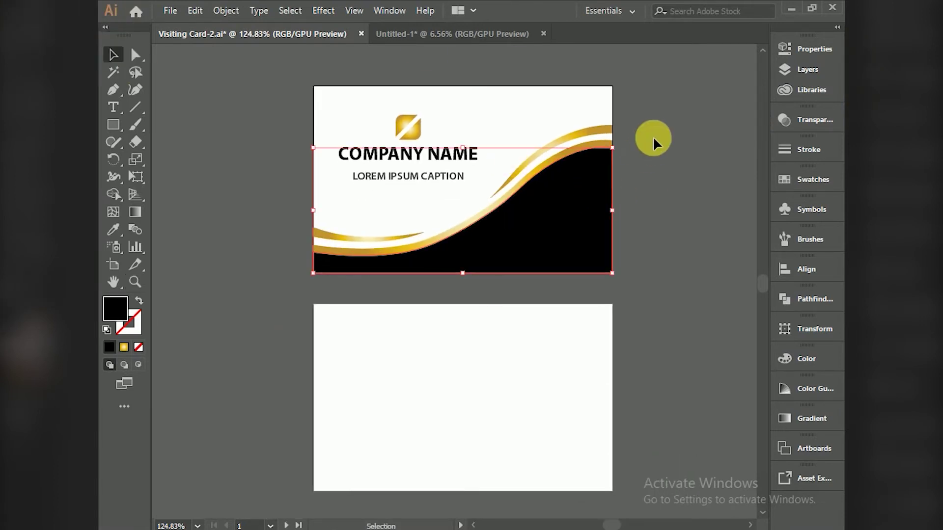
shift+click(347, 241)
shift+click(494, 226)
alt+drag(549, 204, 557, 390)
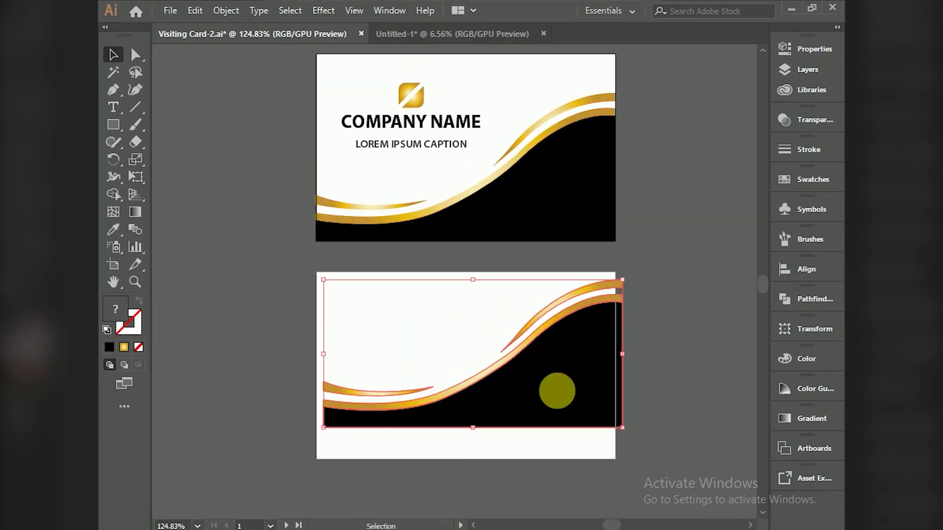
- Flip the wave copy on the second card horizontally
click(818, 50)
key(Delete)
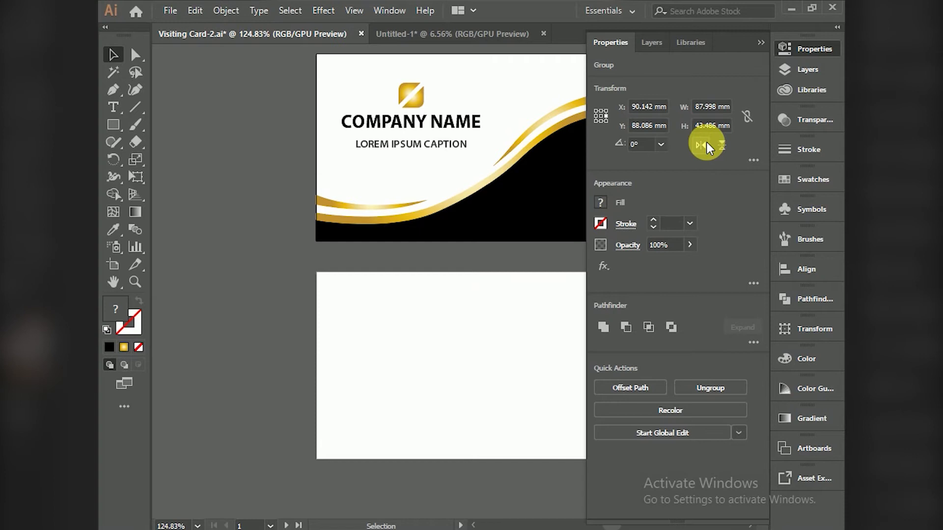
key(ctrl+z)
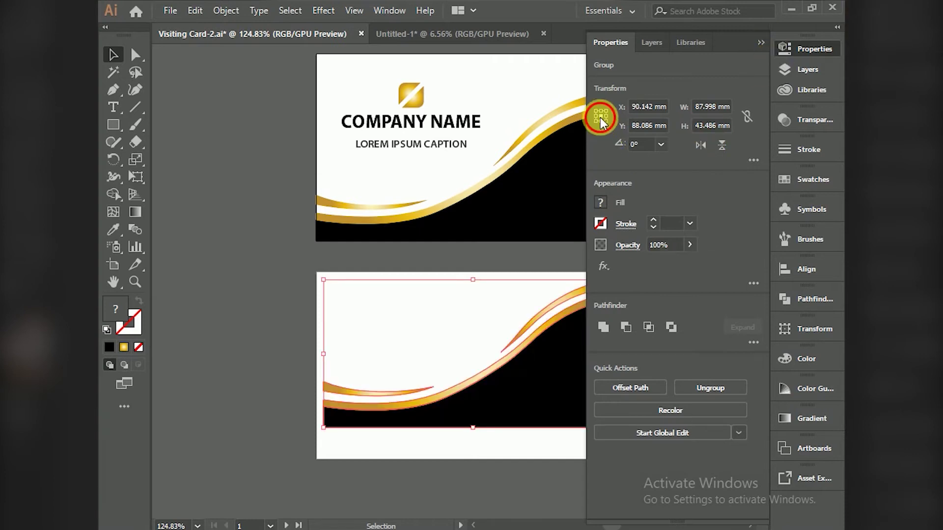
click(699, 145)
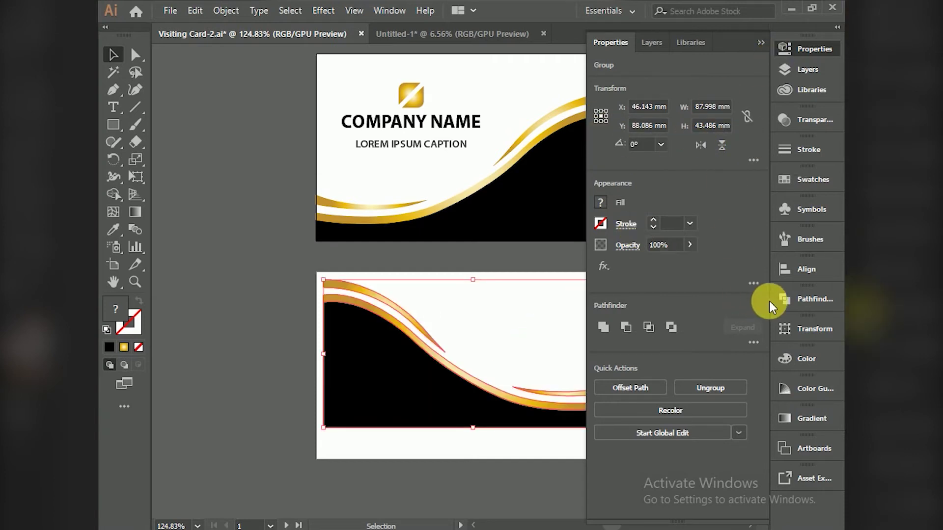
click(512, 315)
click(448, 425)
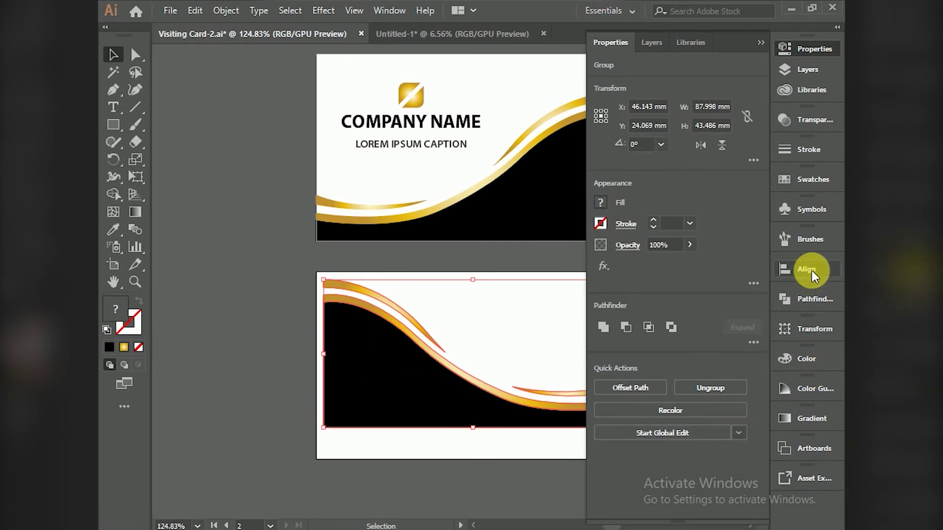
- Align the flipped waves to the artboard's left and bottom edges
click(806, 270)
click(750, 388)
click(781, 437)
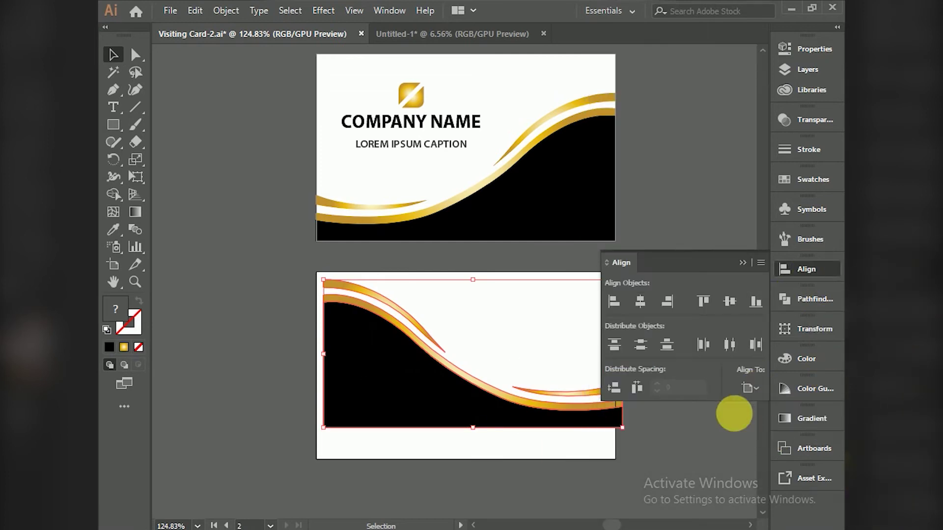
click(615, 302)
key(ctrl+z)
click(536, 263)
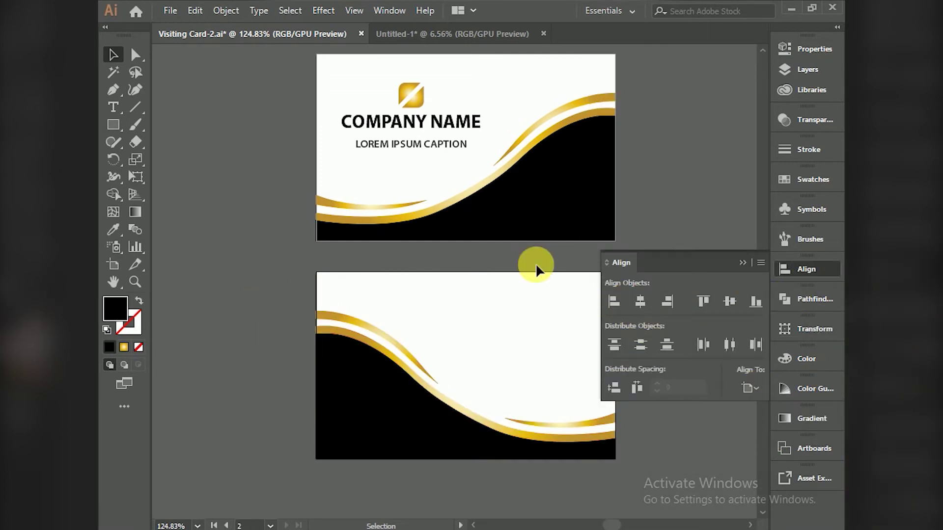
click(741, 266)
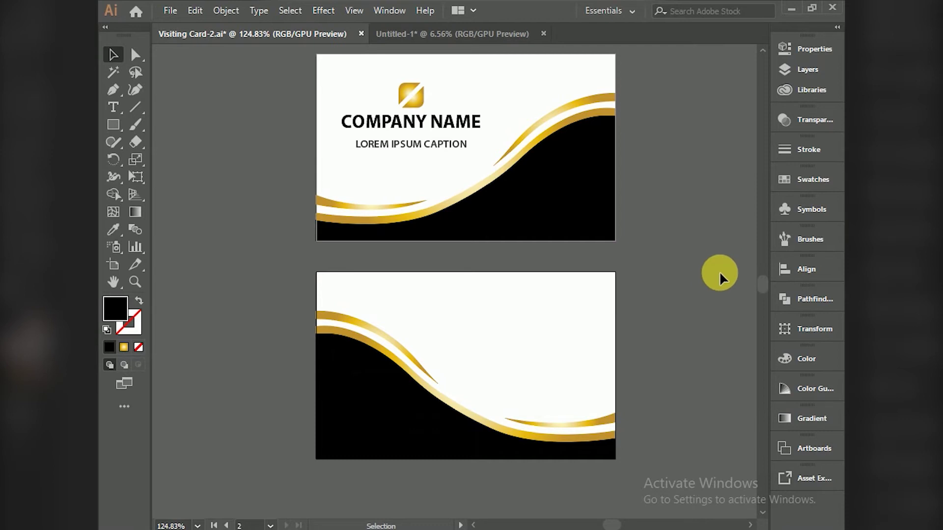
scroll(702, 270, up, 1)
key(z)
click(603, 386)
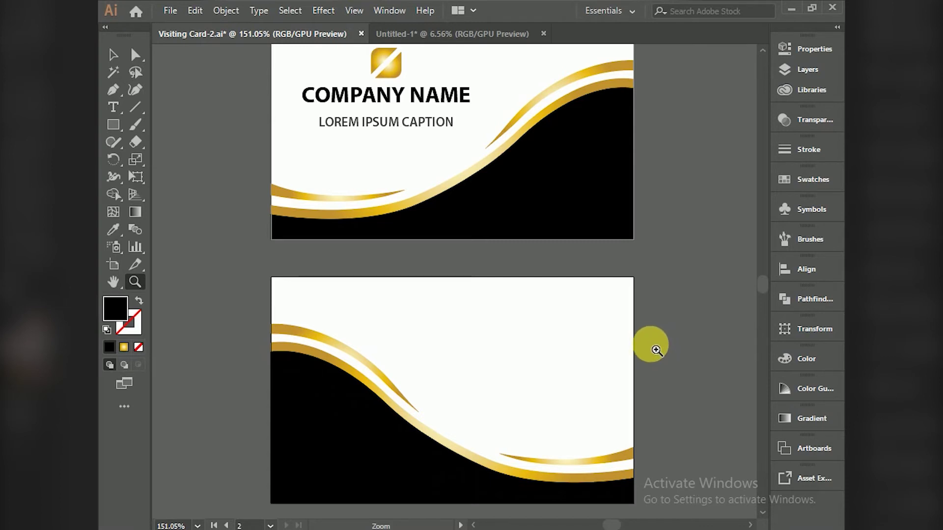
- Copy the logo, name and caption group into the second card's white upper area
click(113, 55)
drag(409, 103, 519, 316)
mouse_move(514, 369)
mouse_down()
mouse_move(522, 375)
mouse_move(523, 365)
mouse_up()
drag(519, 313, 515, 325)
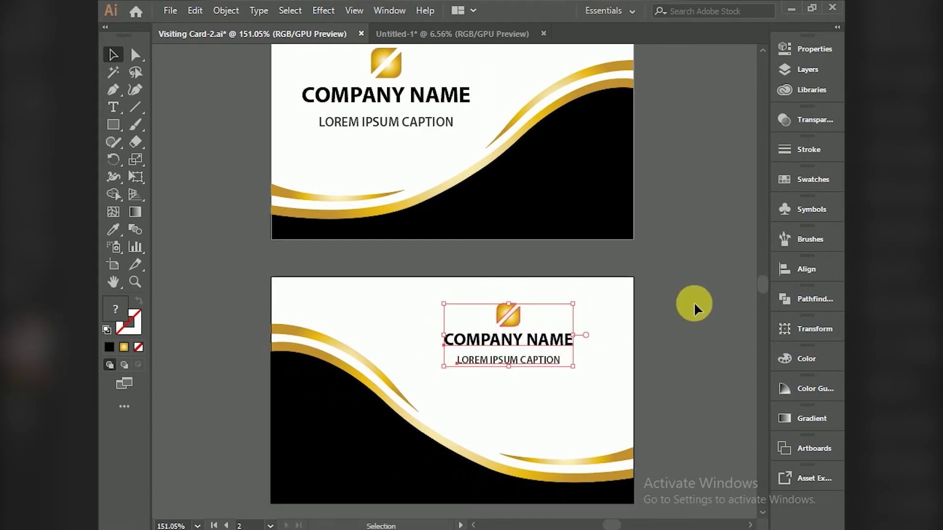
click(695, 307)
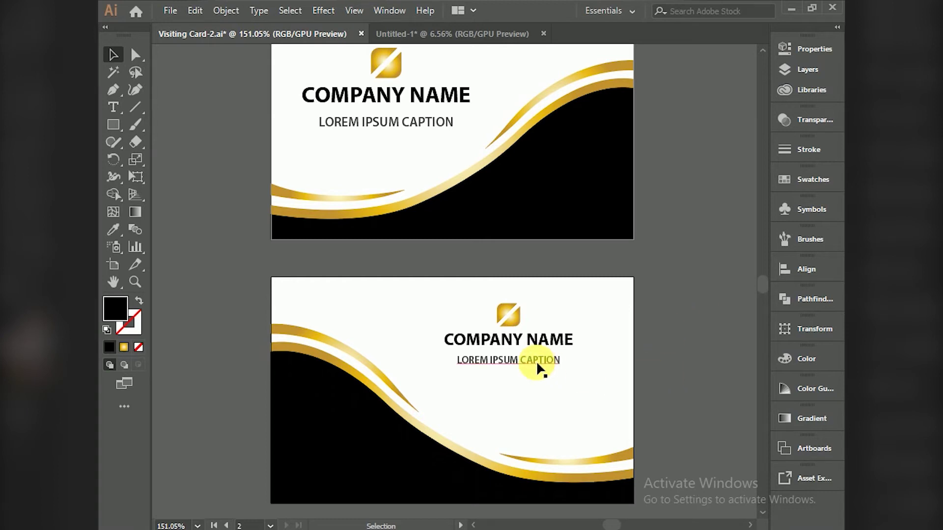
drag(621, 388, 588, 353)
key(m)
ctrl+click(491, 378)
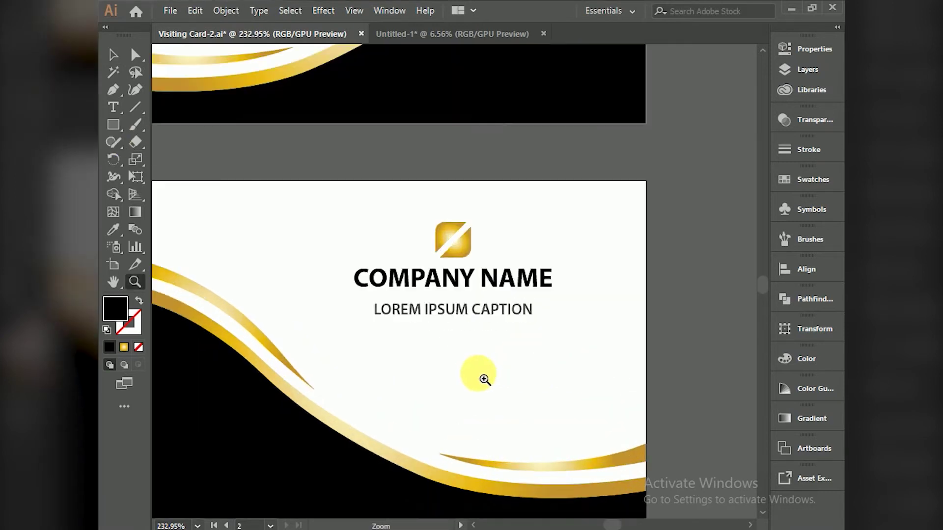
- Draw a small black rectangle below the caption and shorten it from the bottom
drag(421, 348, 477, 393)
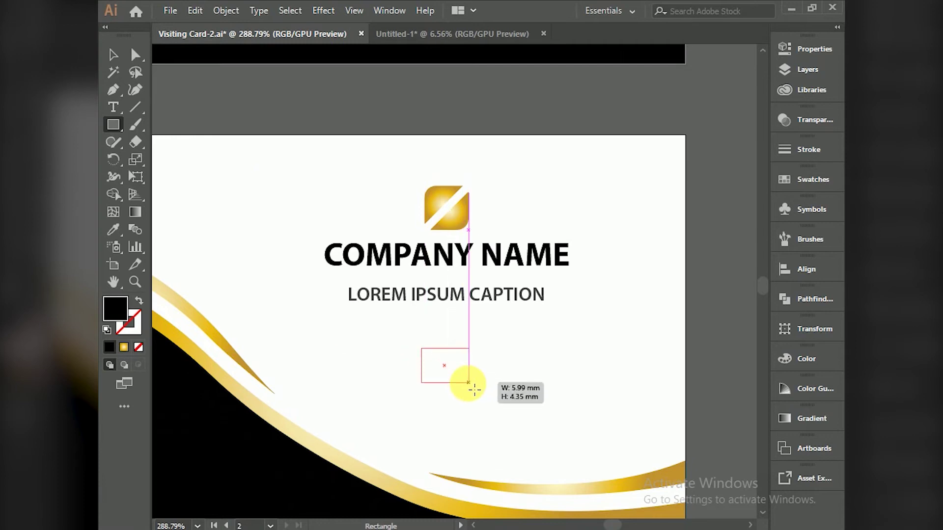
ctrl+click(496, 411)
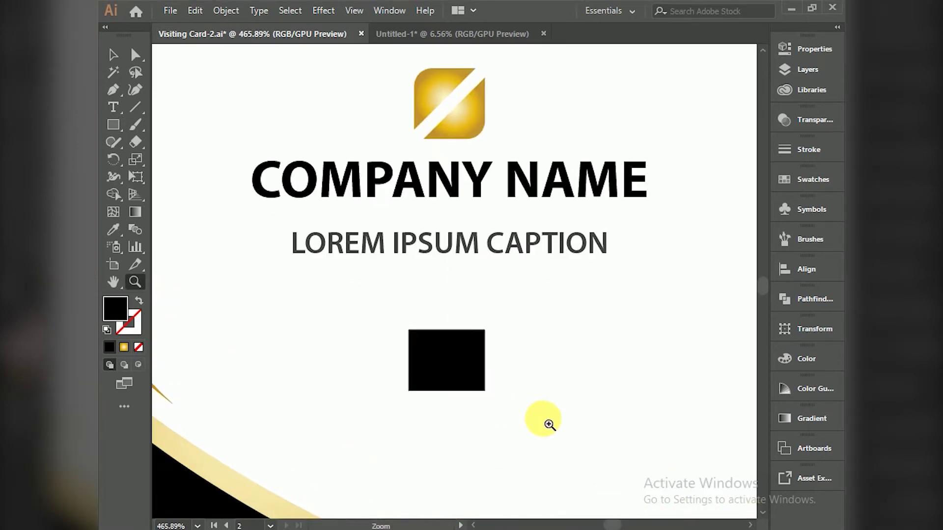
key(v)
drag(446, 393, 448, 385)
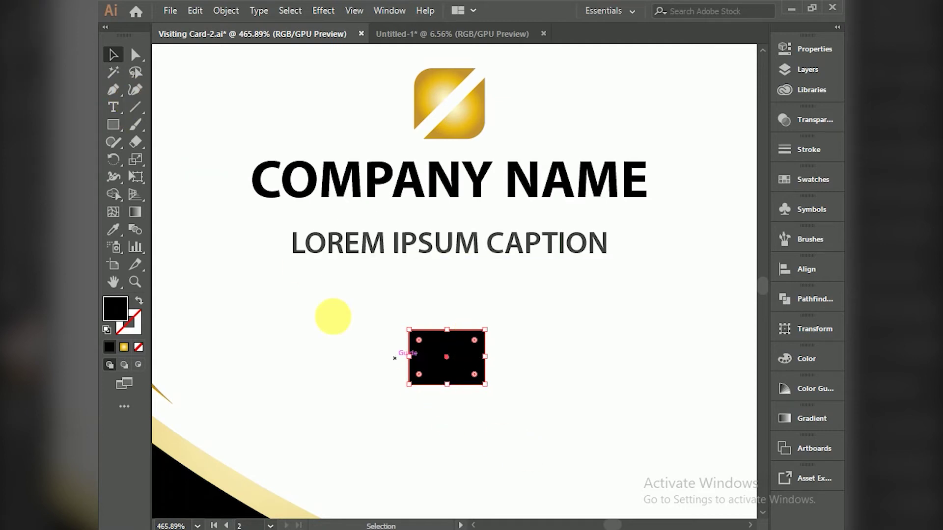
- Draw a V path from the rectangle's top corners to its centre with an orange stroke
click(113, 89)
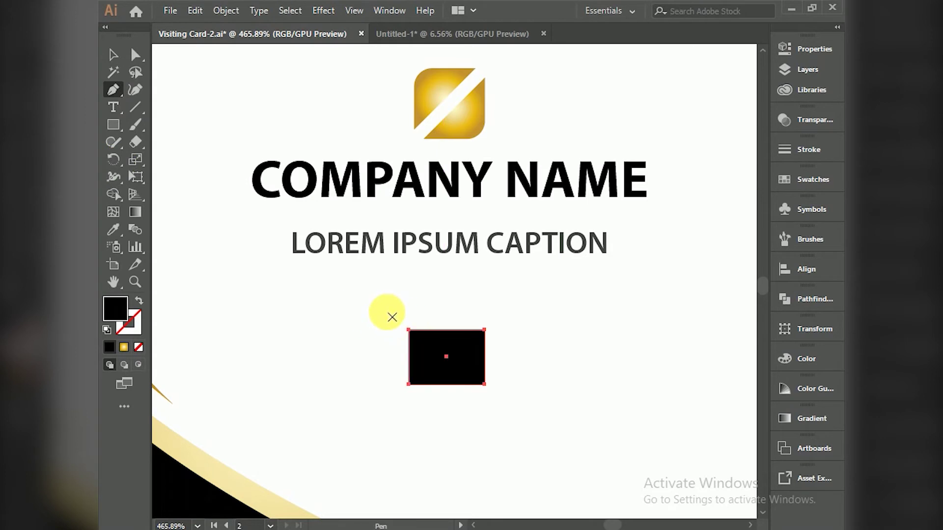
drag(408, 330, 447, 361)
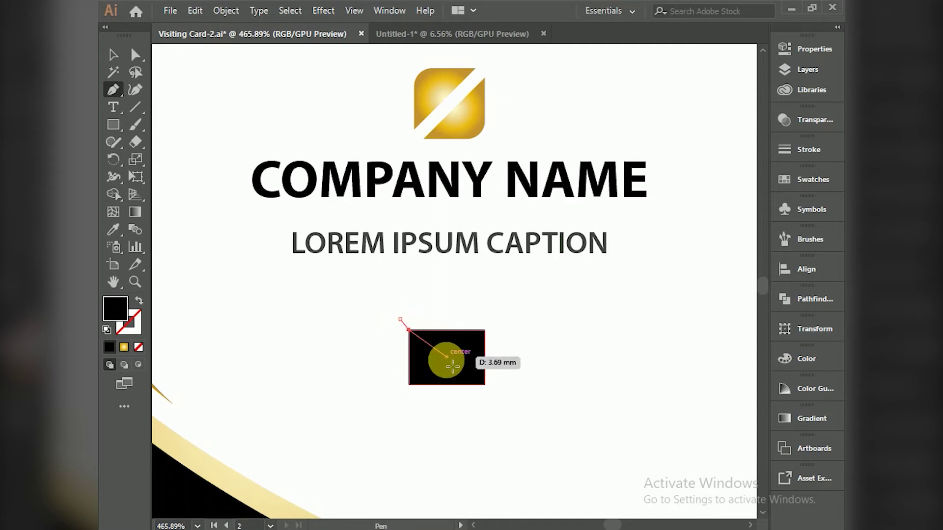
click(484, 330)
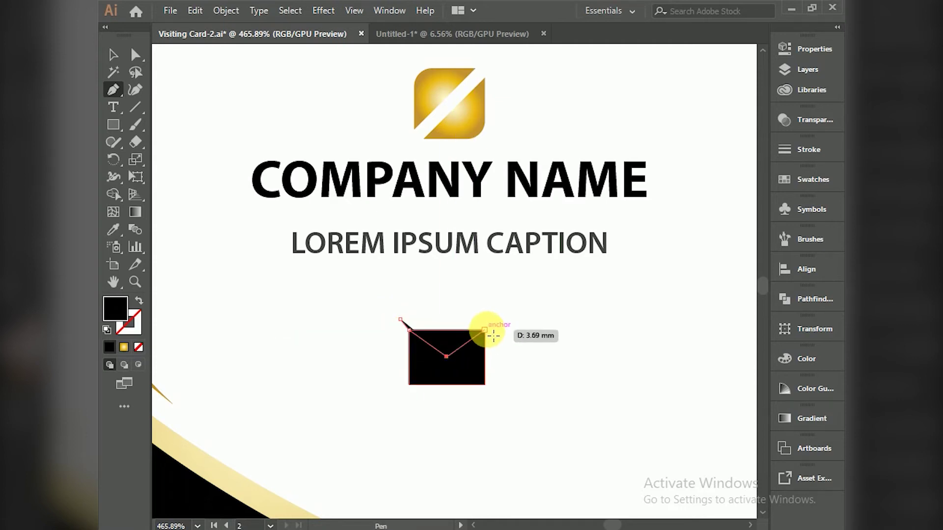
click(493, 335)
click(140, 300)
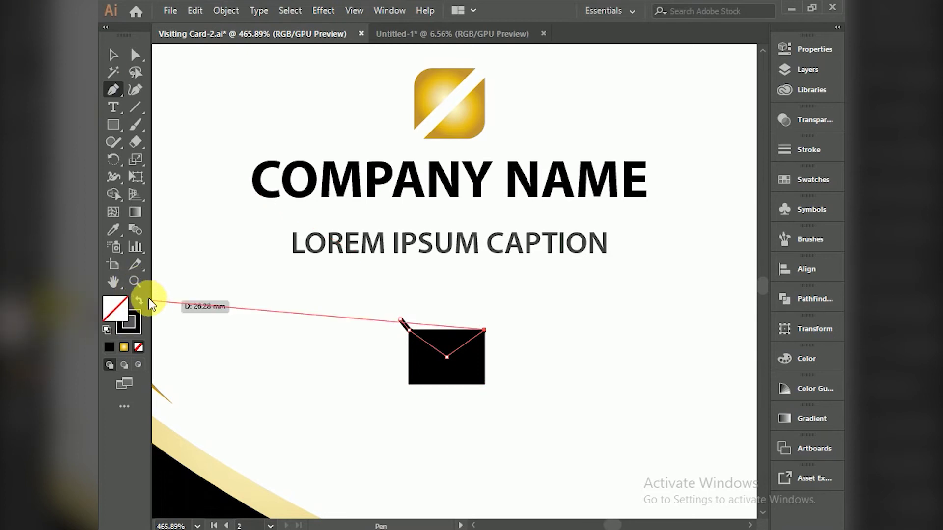
double_click(133, 324)
key(Return)
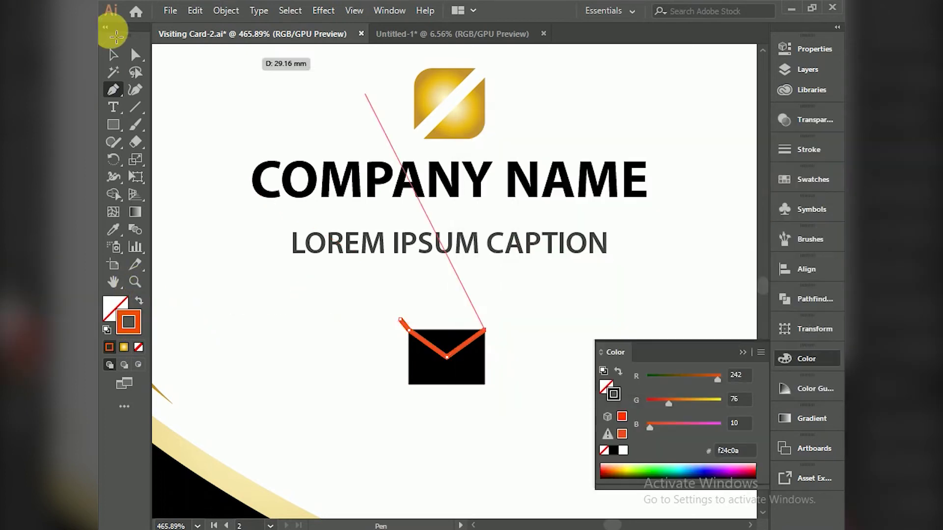
key(z)
drag(488, 362, 597, 358)
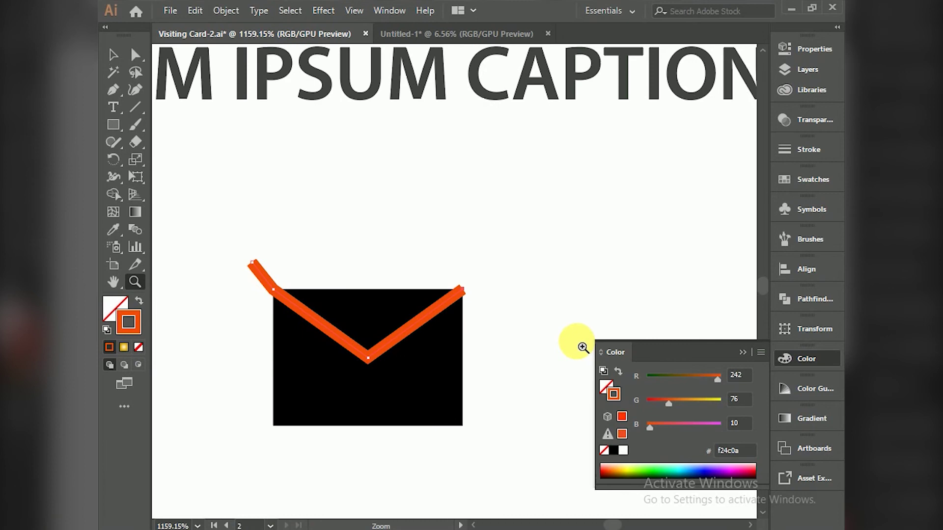
- Shorten the envelope rectangle and set the orange V stroke weight to 1.5 pt
key(v)
click(412, 391)
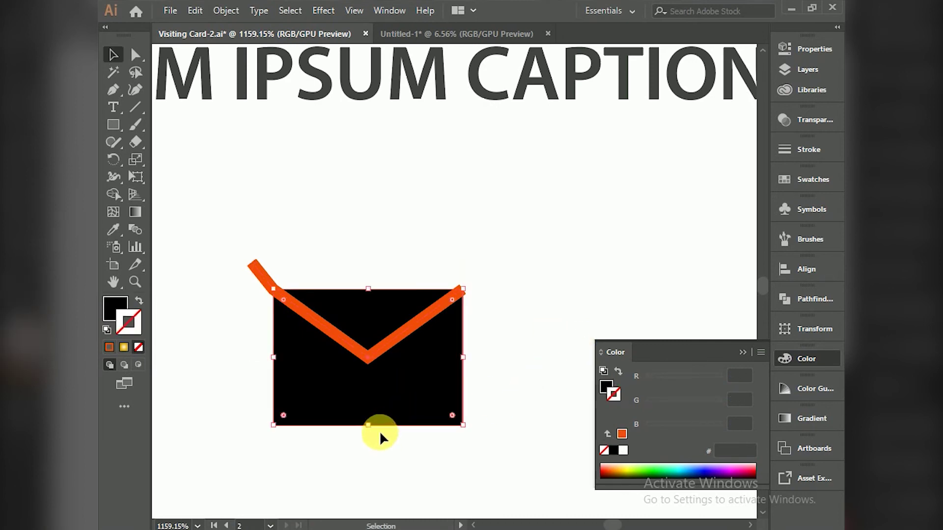
drag(369, 425, 368, 410)
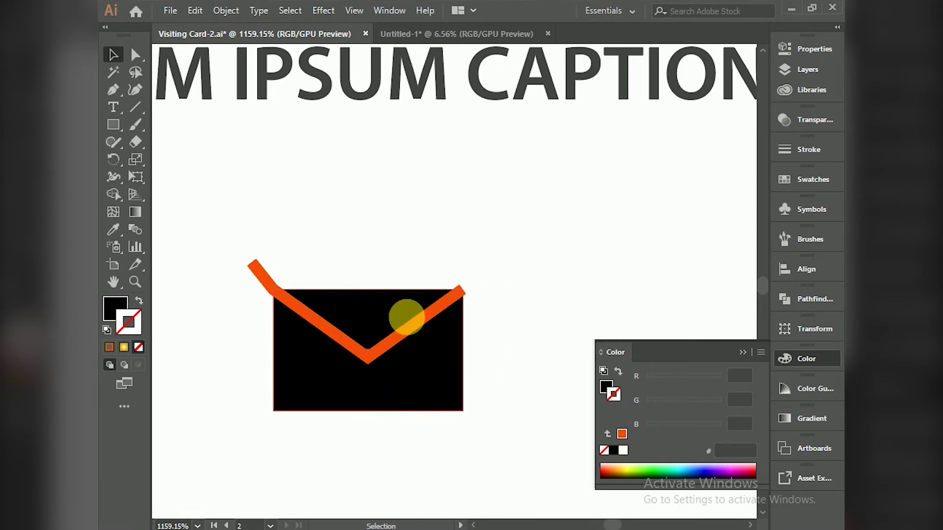
click(415, 326)
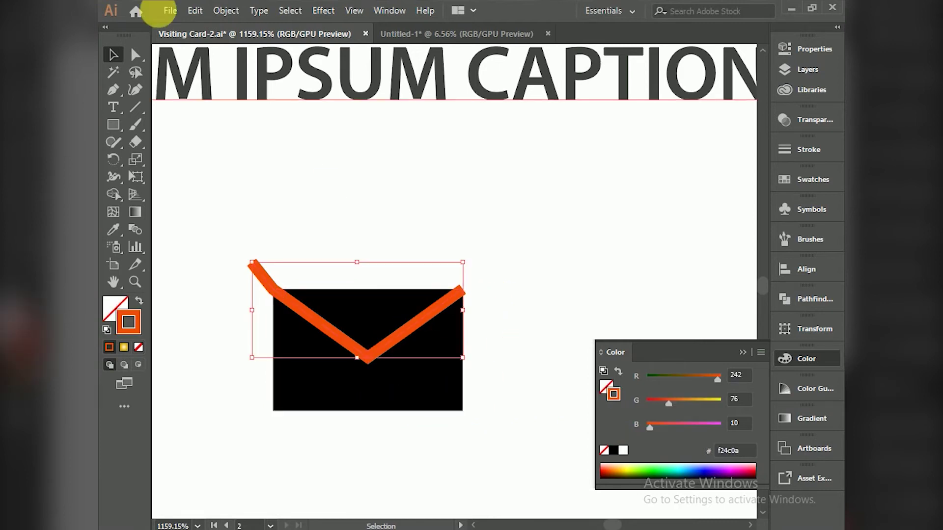
click(809, 151)
click(638, 164)
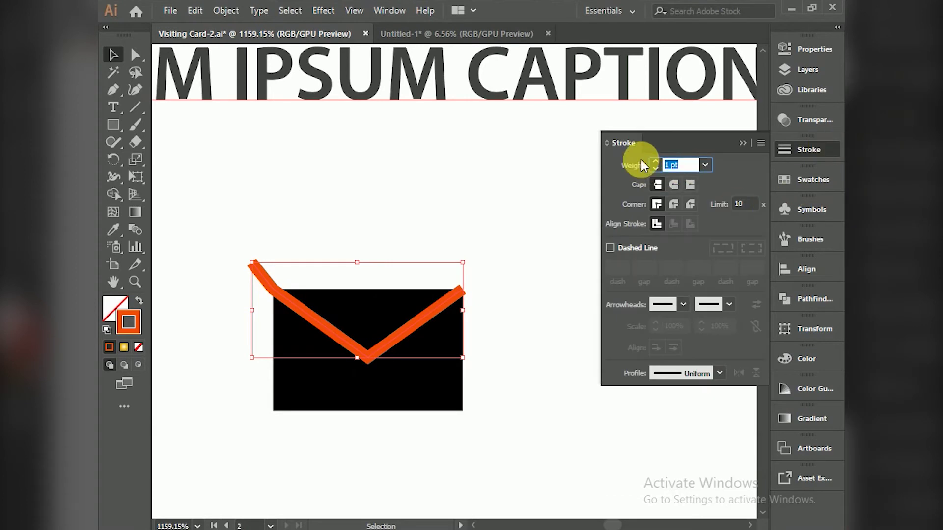
text(1.5)
key(Return)
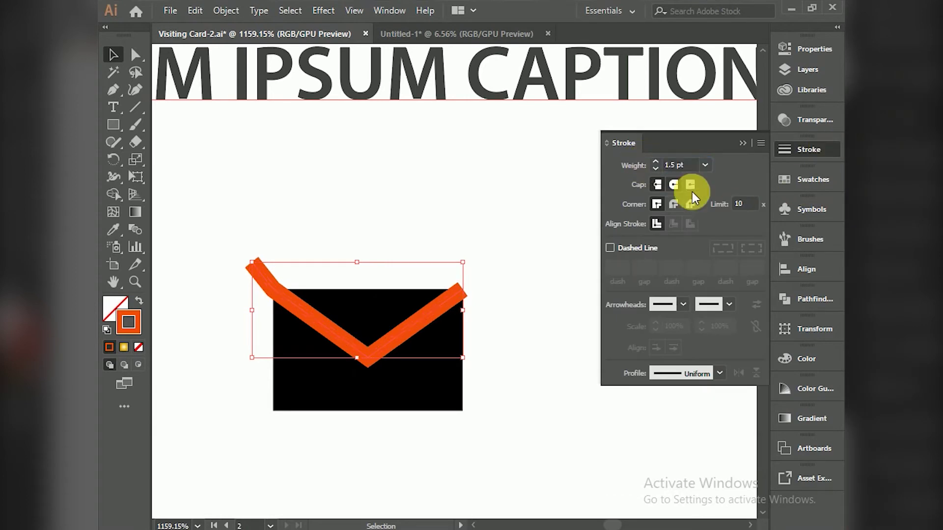
click(742, 144)
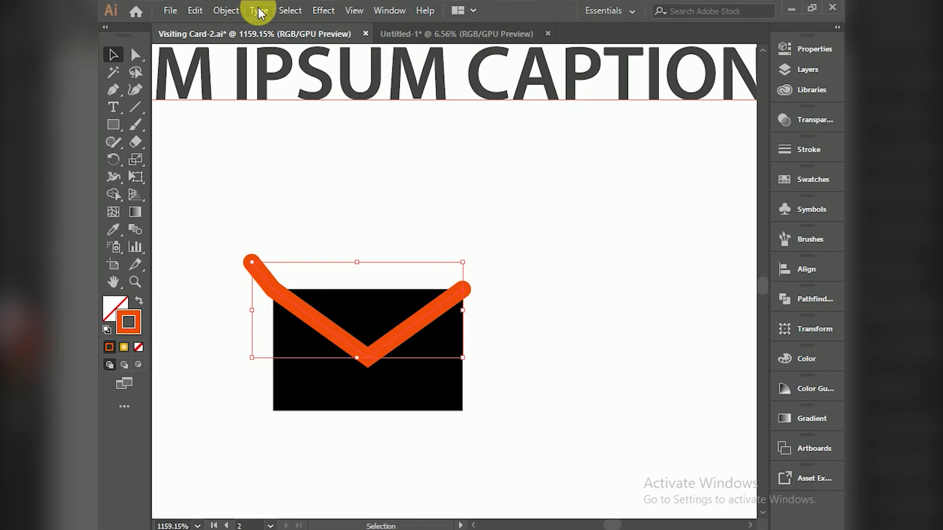
- Give the orange V line rounded caps, checking its end up close
click(225, 10)
click(609, 258)
click(423, 317)
key(z)
drag(462, 302, 573, 341)
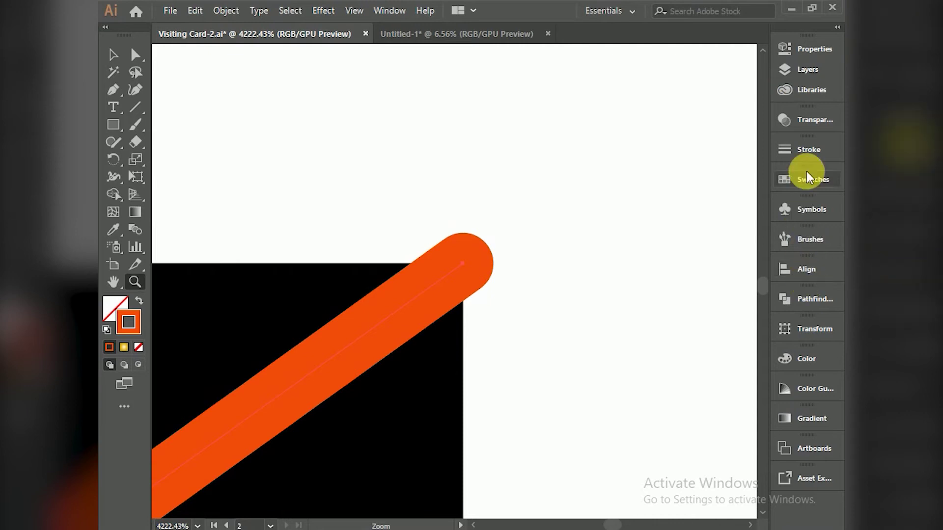
click(809, 149)
click(657, 184)
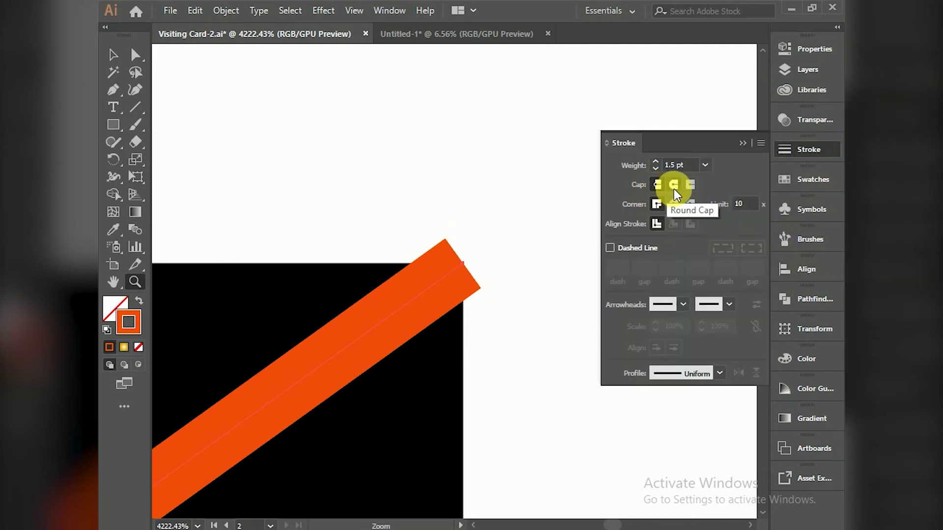
click(673, 184)
click(743, 143)
- Expand the V line's fill and stroke into a filled shape via Object > Expand
drag(639, 183, 459, 253)
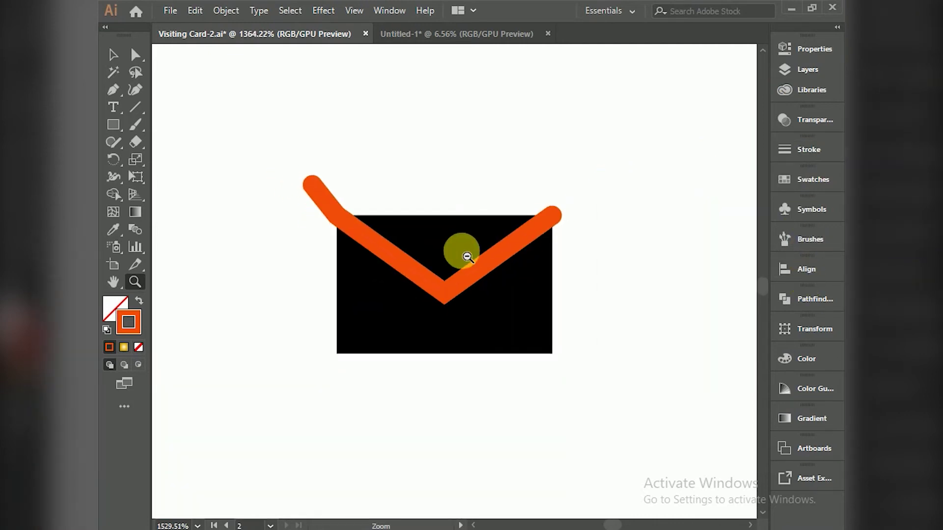
click(100, 53)
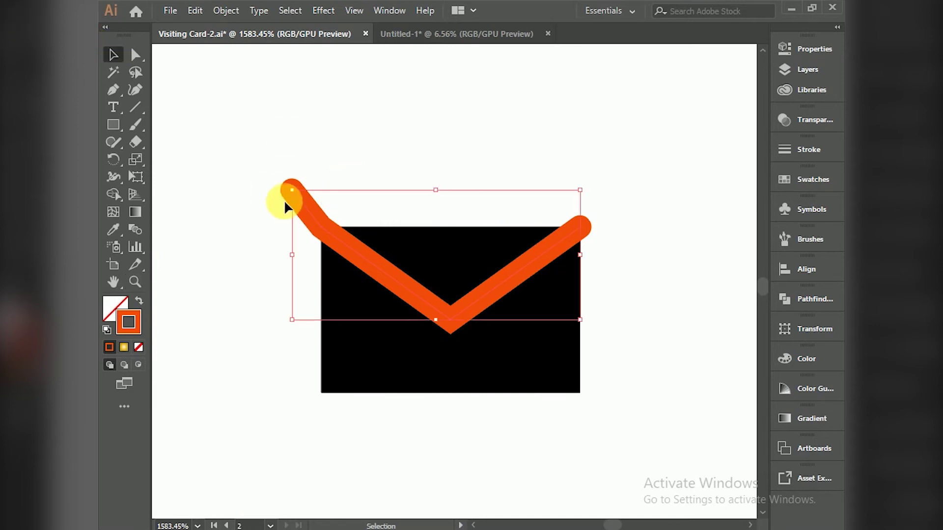
click(220, 11)
click(278, 161)
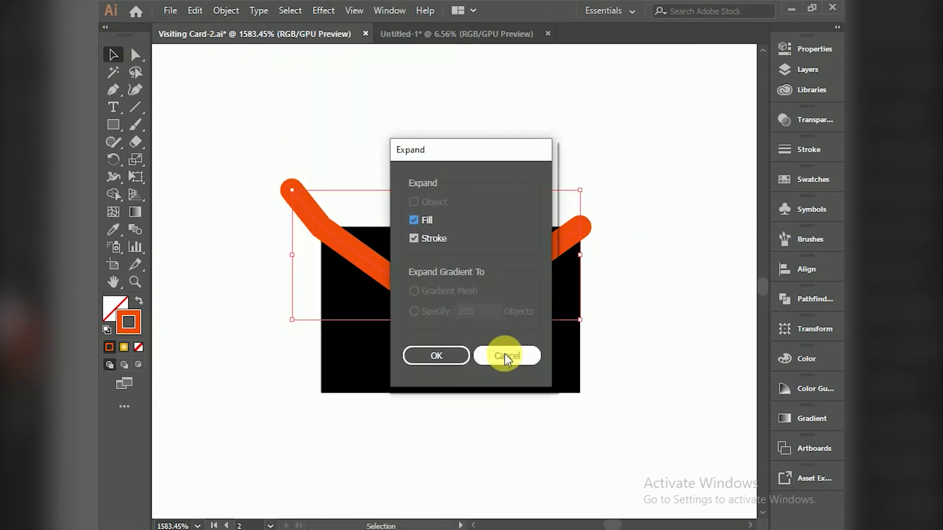
click(505, 355)
click(615, 207)
click(572, 302)
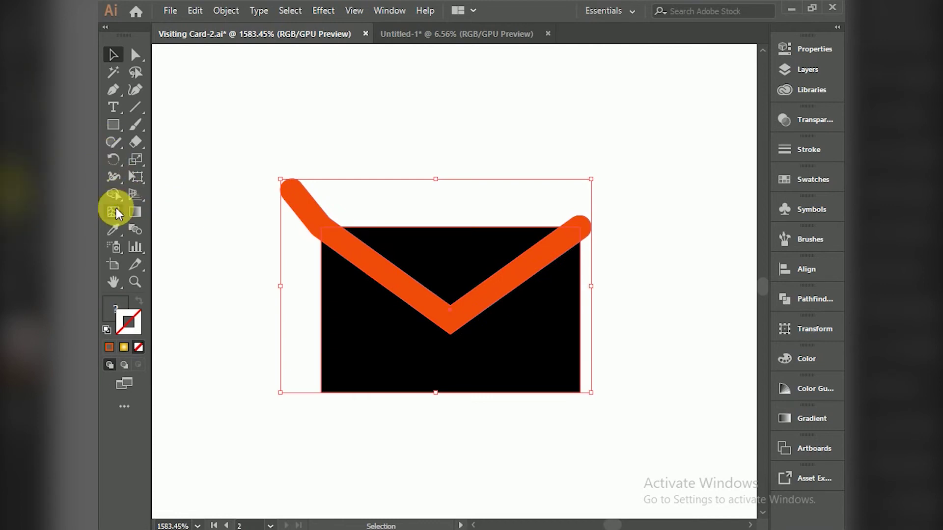
- Cut the orange V out of the black rectangle with the Shape Builder
click(114, 197)
drag(311, 222, 574, 244)
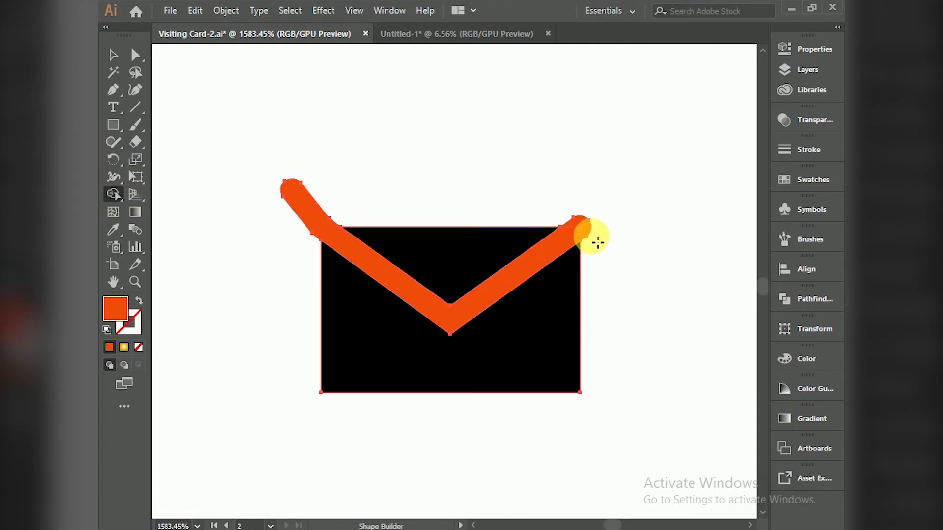
click(113, 55)
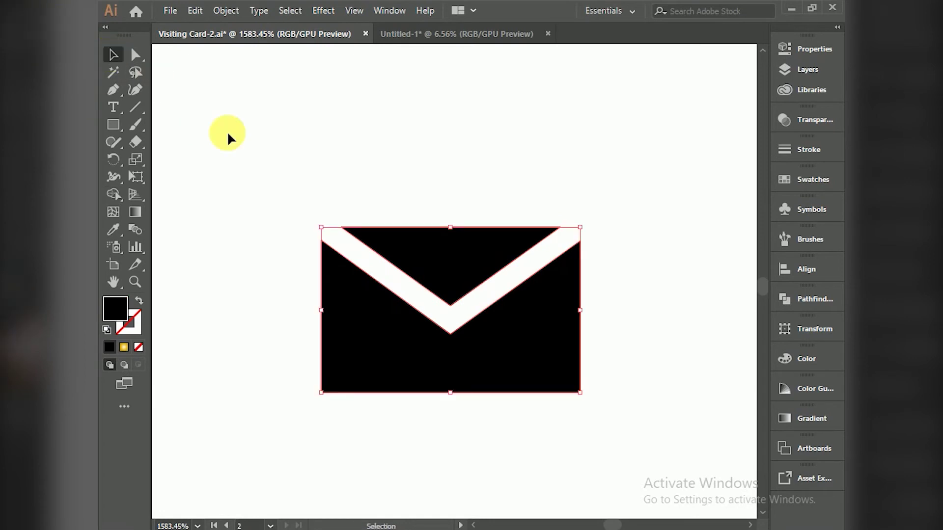
click(227, 132)
key(z)
scroll(550, 279, down, 3)
drag(449, 225, 535, 253)
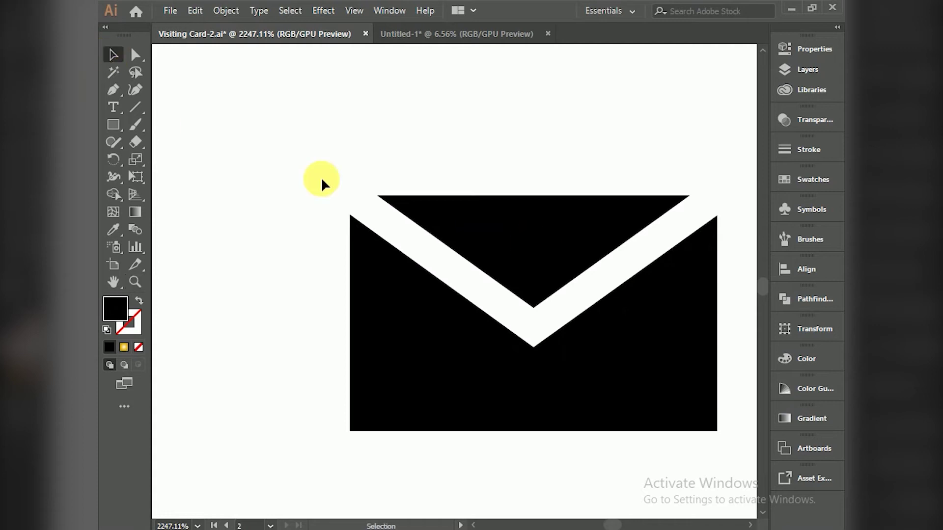
scroll(322, 181, down, 3)
- Round the envelope's corners using the live-corner widget
key(a)
click(459, 295)
drag(351, 294, 354, 286)
click(279, 286)
key(z)
drag(644, 197, 592, 215)
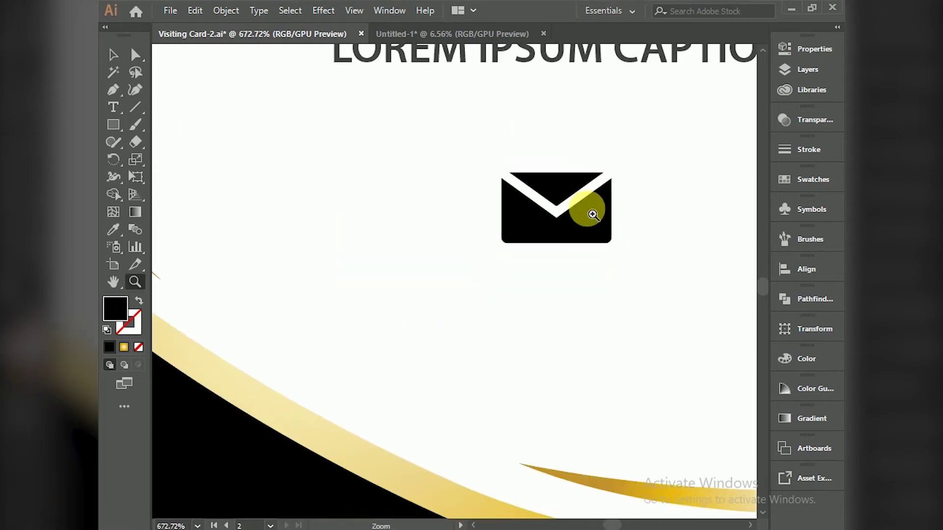
key(v)
drag(463, 154, 687, 276)
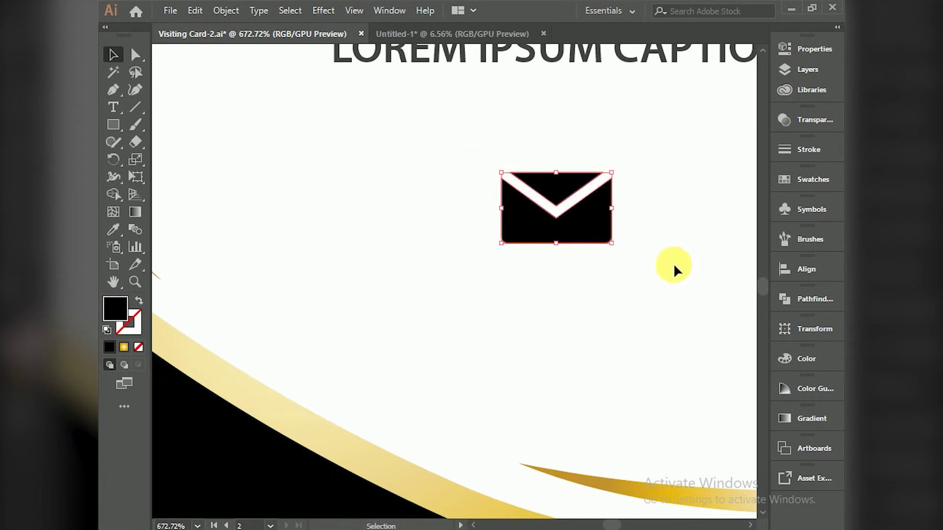
click(683, 269)
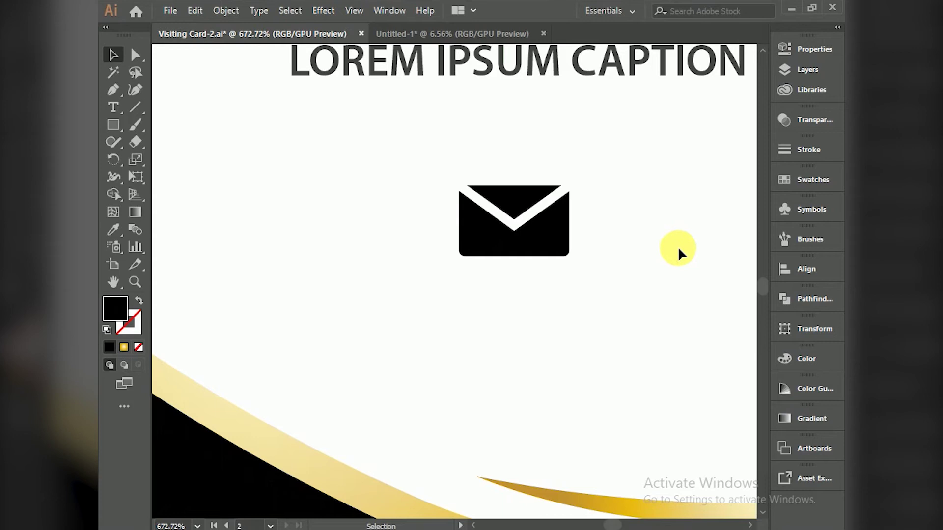
click(112, 90)
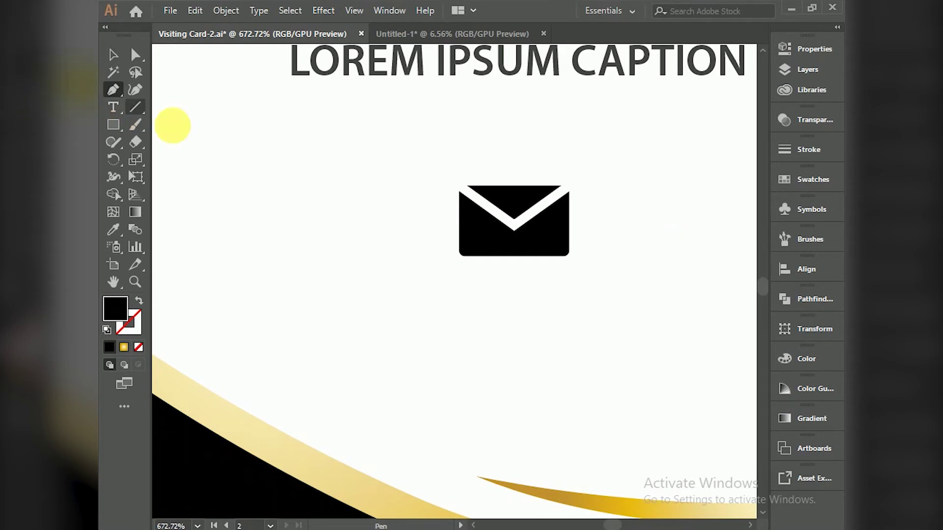
- Draw a black square to the right of the envelope
drag(663, 240, 483, 230)
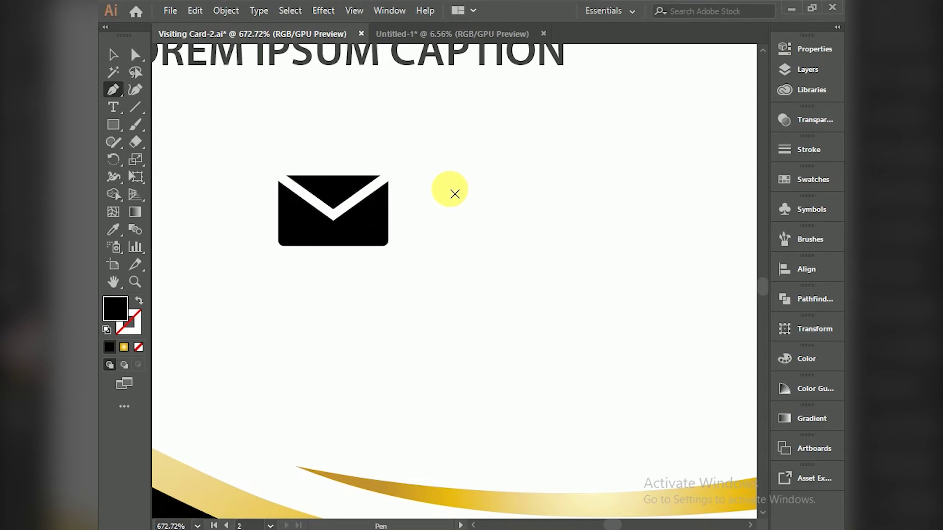
drag(467, 192, 530, 227)
key(Escape)
drag(453, 193, 524, 246)
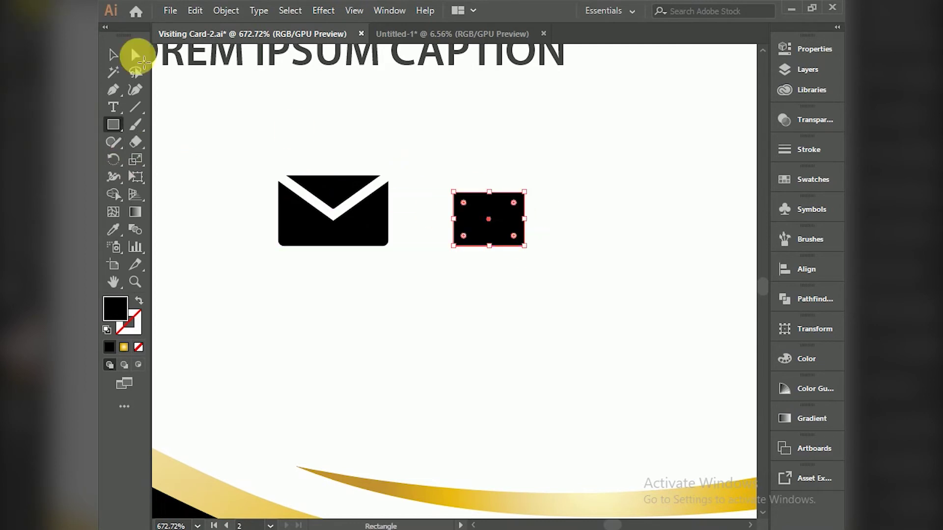
click(112, 90)
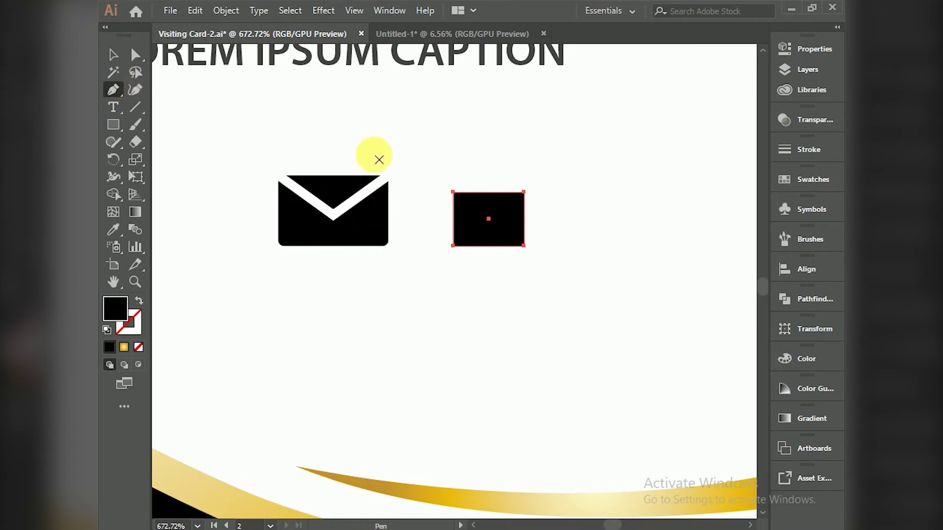
key(Delete)
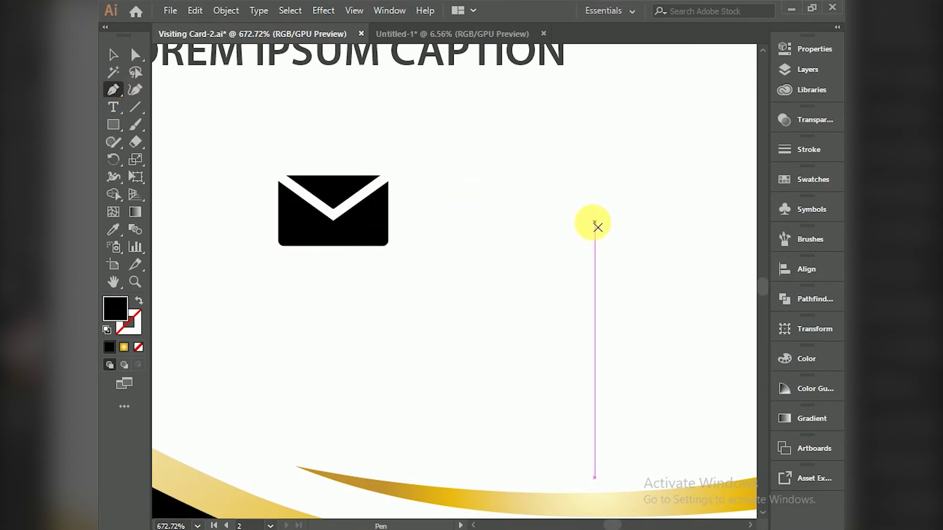
key(m)
mouse_move(449, 186)
mouse_down()
mouse_move(509, 245)
mouse_move(574, 278)
mouse_up()
- Make a 45°-rotated outline copy, remove its bottom point, and place the chevron on the square
key(v)
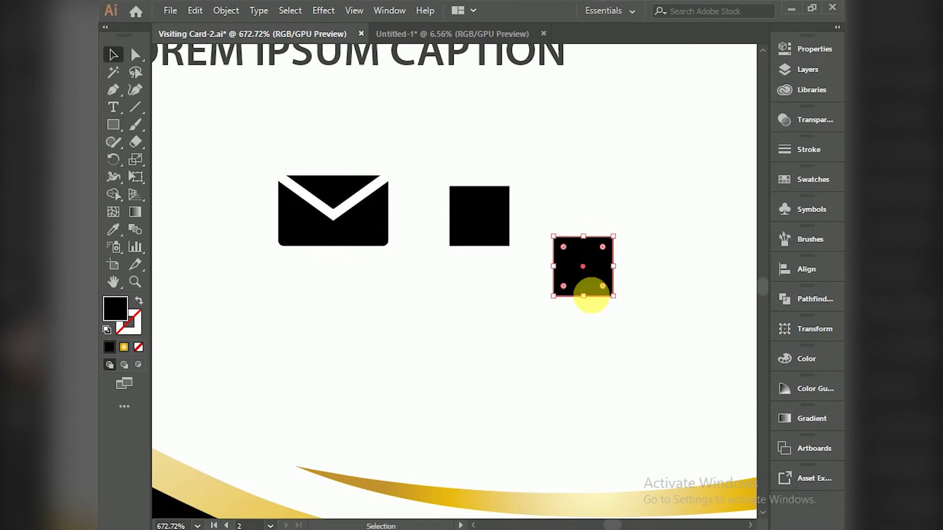
click(139, 300)
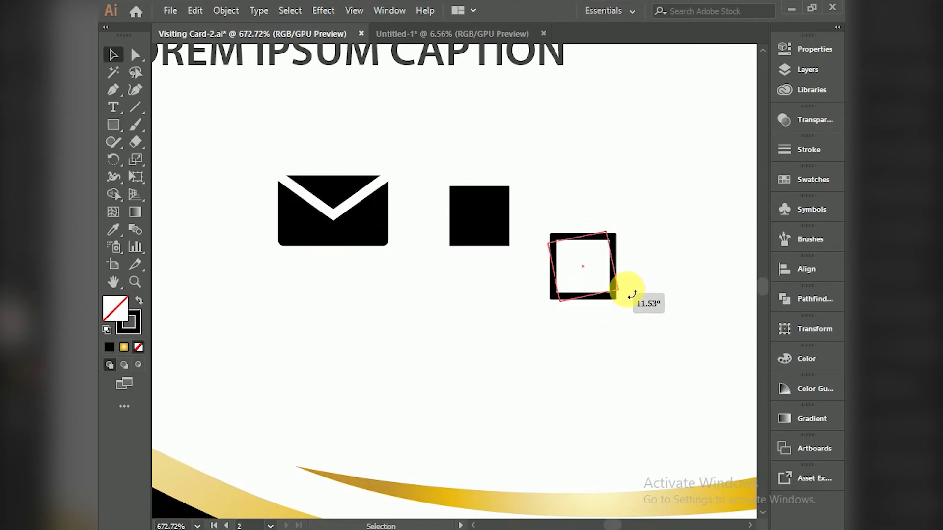
drag(618, 309, 606, 278)
key(a)
drag(563, 342, 599, 298)
key(Delete)
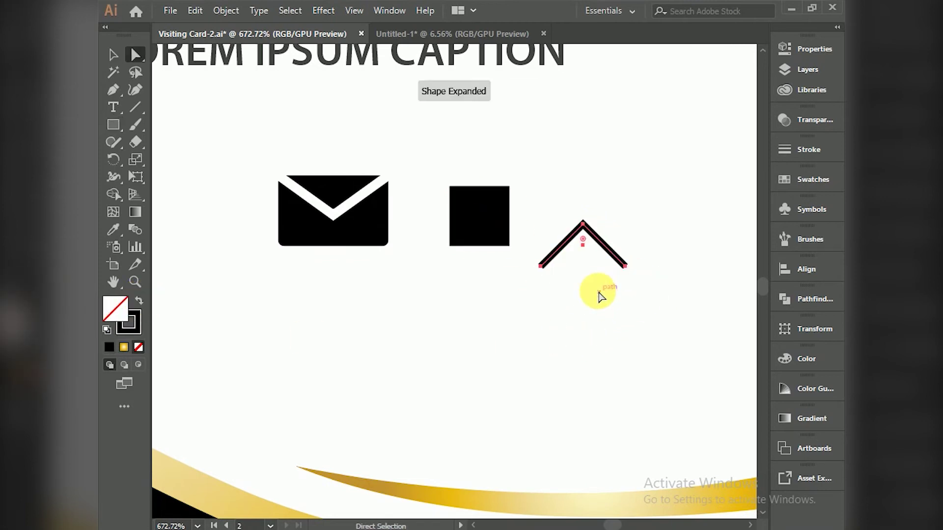
key(v)
click(667, 266)
drag(600, 243, 500, 189)
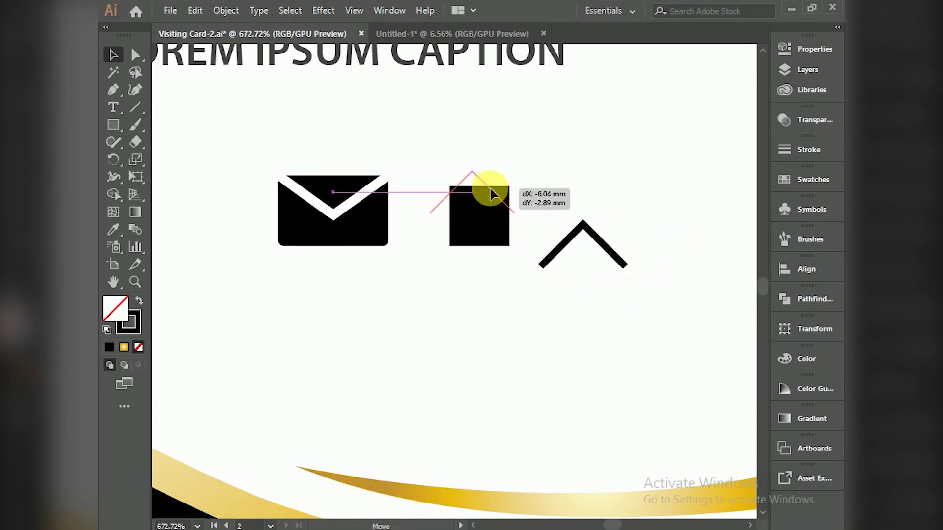
- Centre the chevron roof horizontally over the square
drag(559, 202, 497, 228)
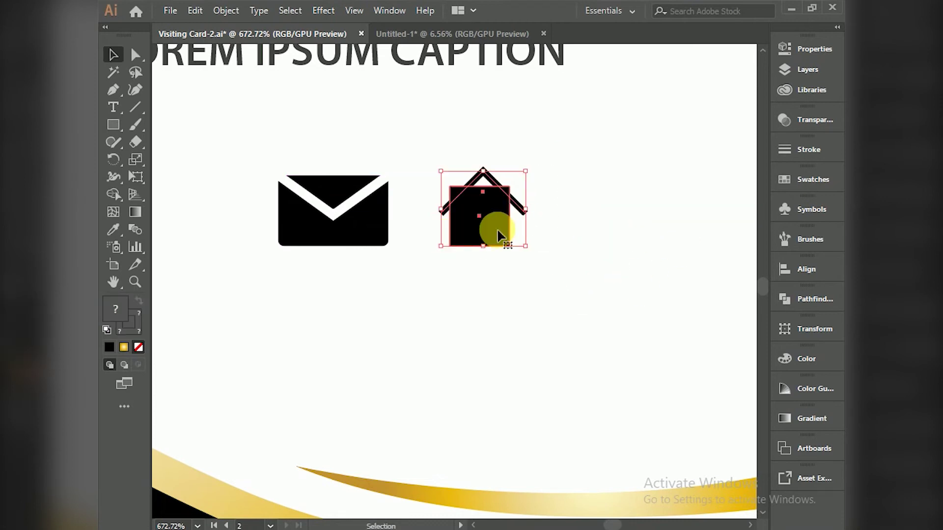
click(805, 269)
click(640, 301)
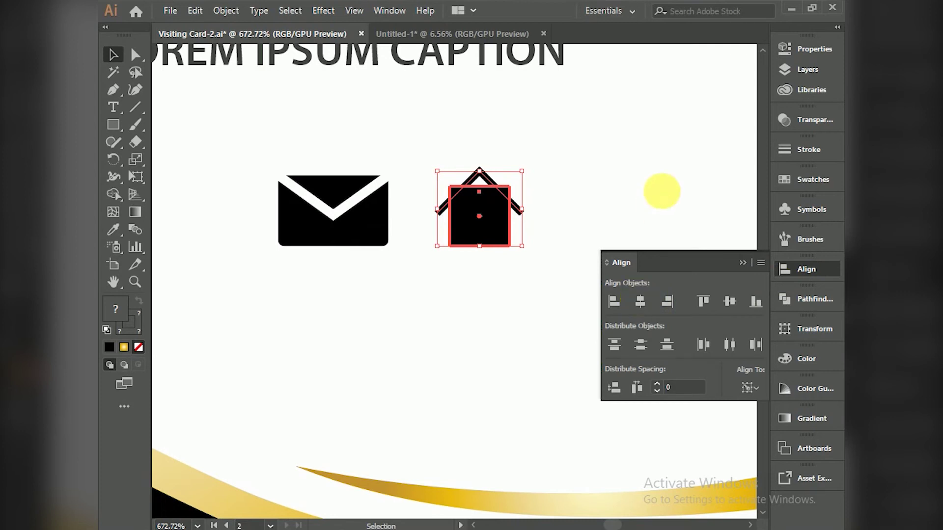
click(491, 183)
- Give the roof stroke round caps and round joins, then select both house pieces
click(808, 149)
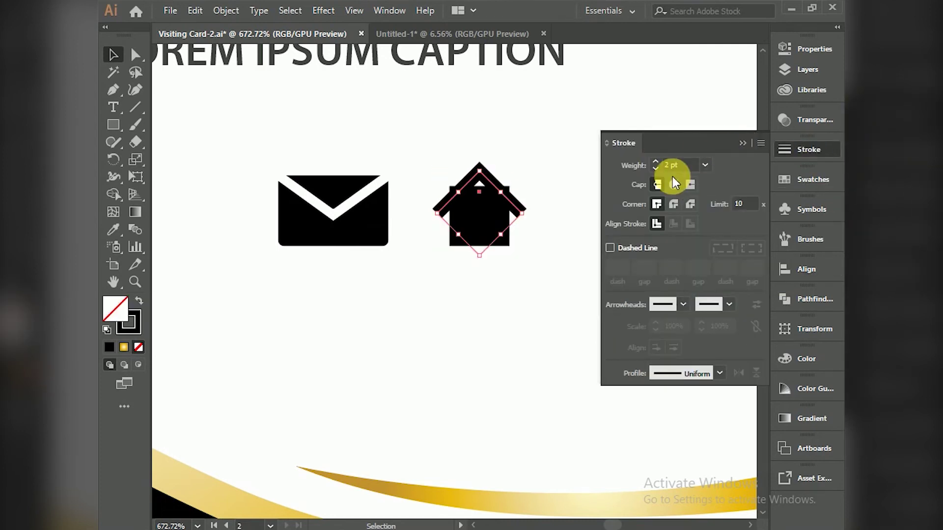
click(674, 185)
click(674, 203)
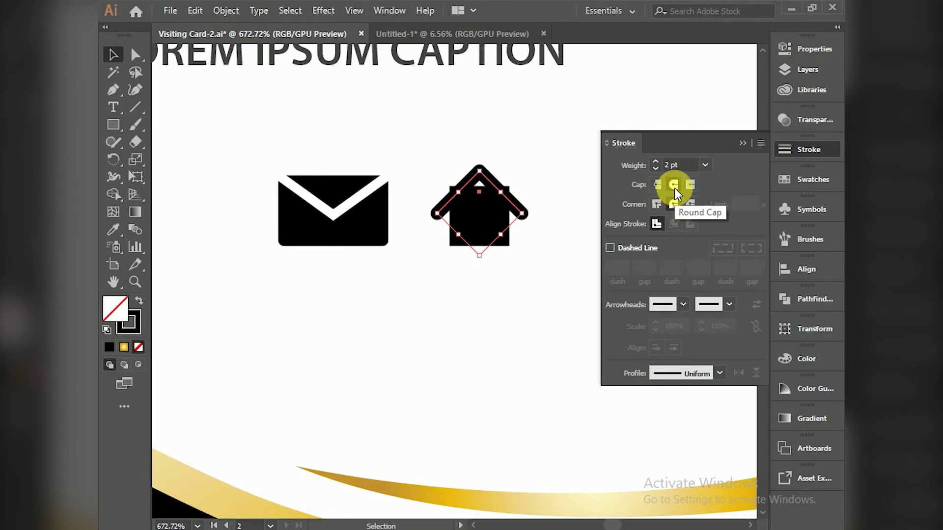
click(742, 142)
click(661, 157)
key(a)
click(452, 193)
drag(633, 158, 523, 250)
key(z)
drag(554, 179, 721, 264)
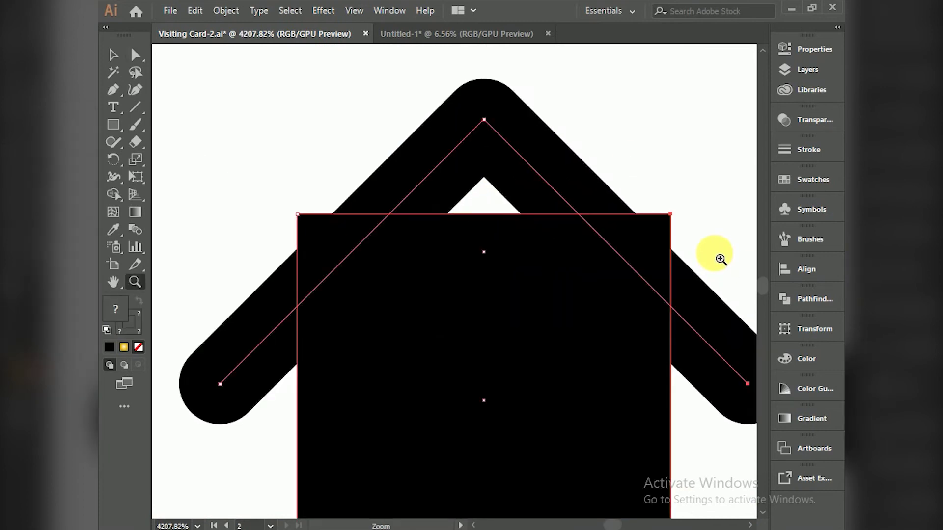
- Merge the roof and square into one house shape, trimming the outside corners
key(shift+m)
alt+click(658, 235)
alt+click(319, 236)
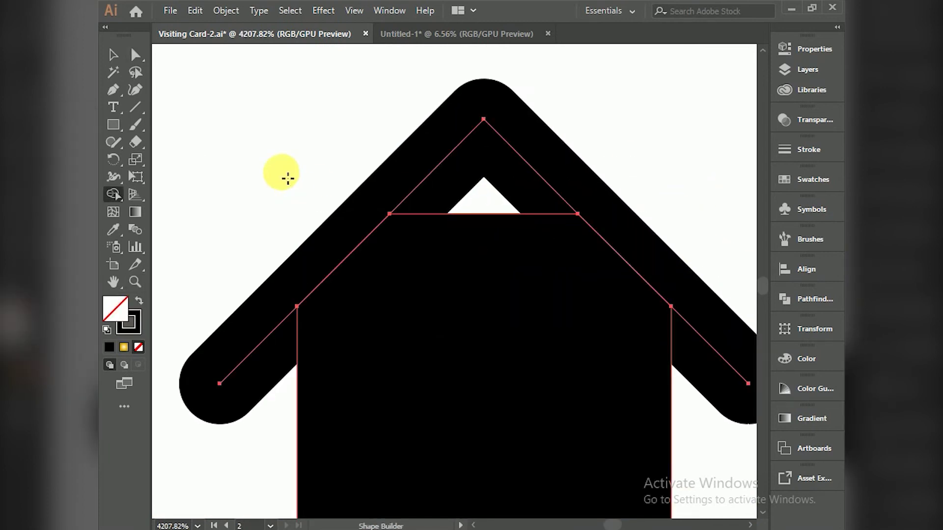
drag(482, 162, 491, 247)
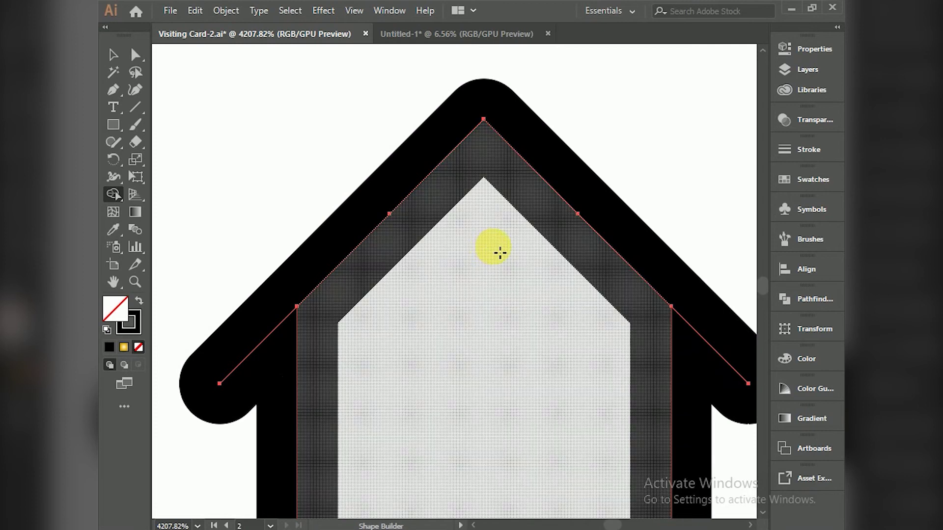
key(z)
alt+click(540, 171)
- Make the house solid black and centre a widened door rectangle on it
key(a)
click(543, 378)
click(143, 305)
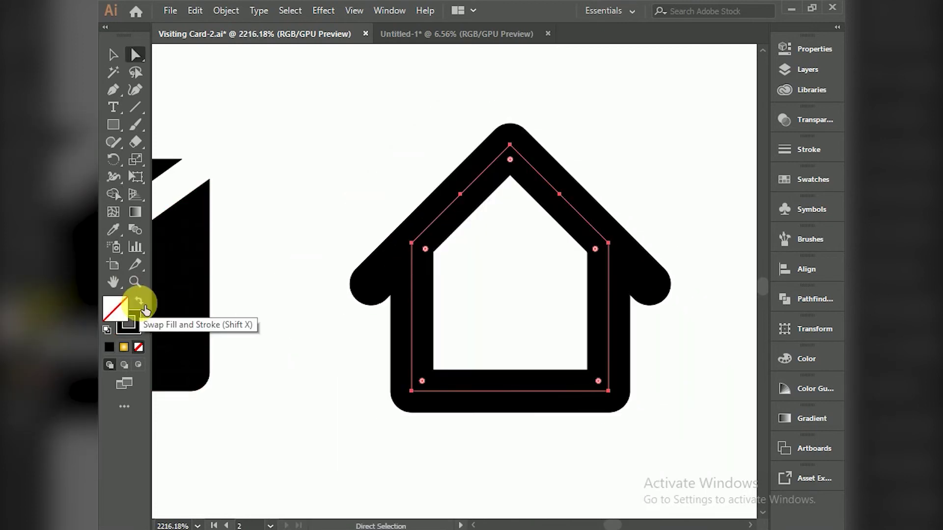
drag(520, 332, 508, 341)
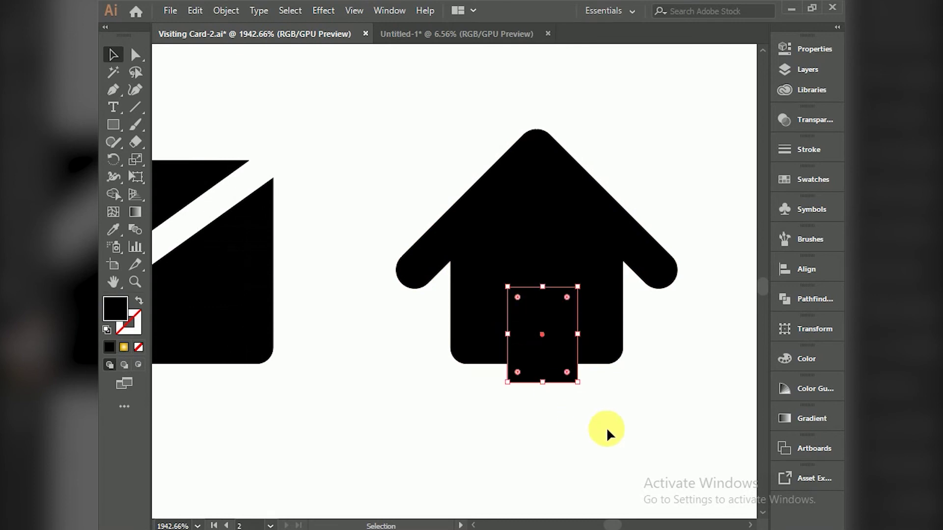
shift+click(599, 341)
click(806, 270)
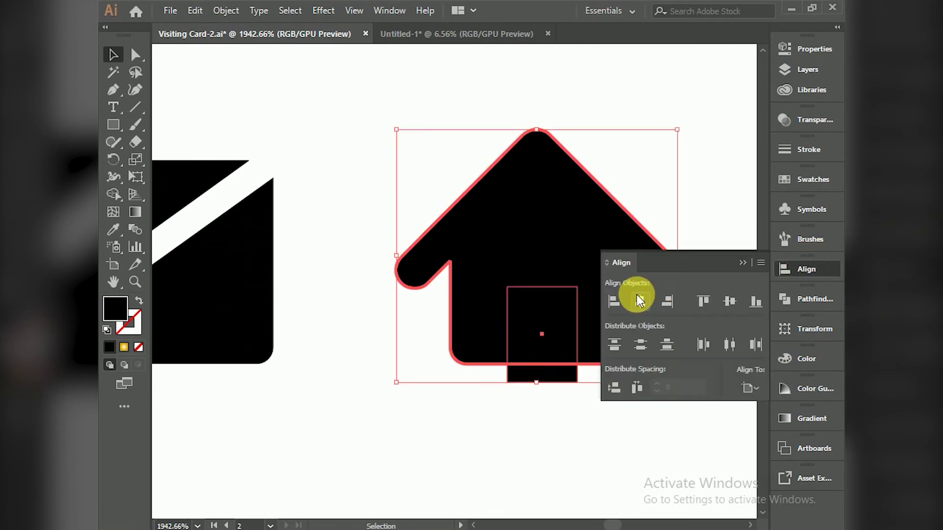
click(636, 296)
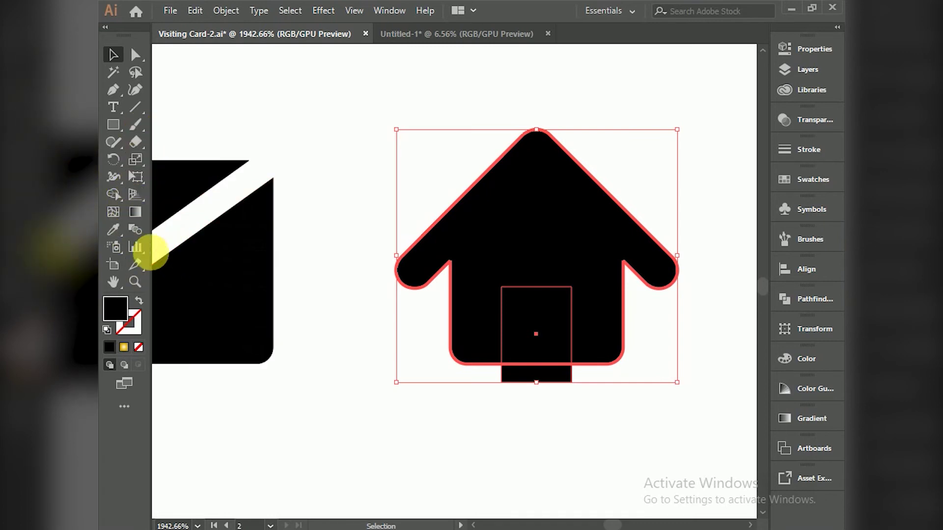
- Cut the door out of the house and round its top corners
click(114, 194)
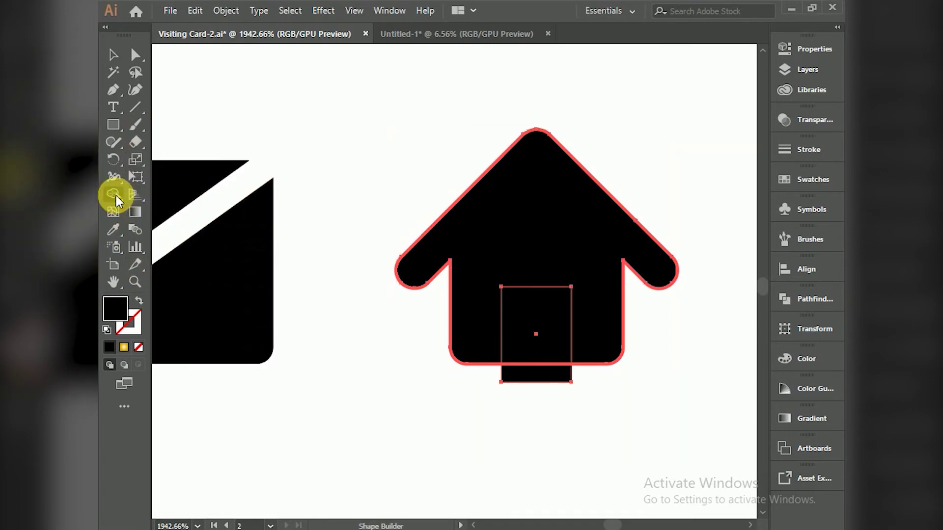
alt+click(554, 351)
key(a)
click(594, 428)
drag(491, 397, 569, 300)
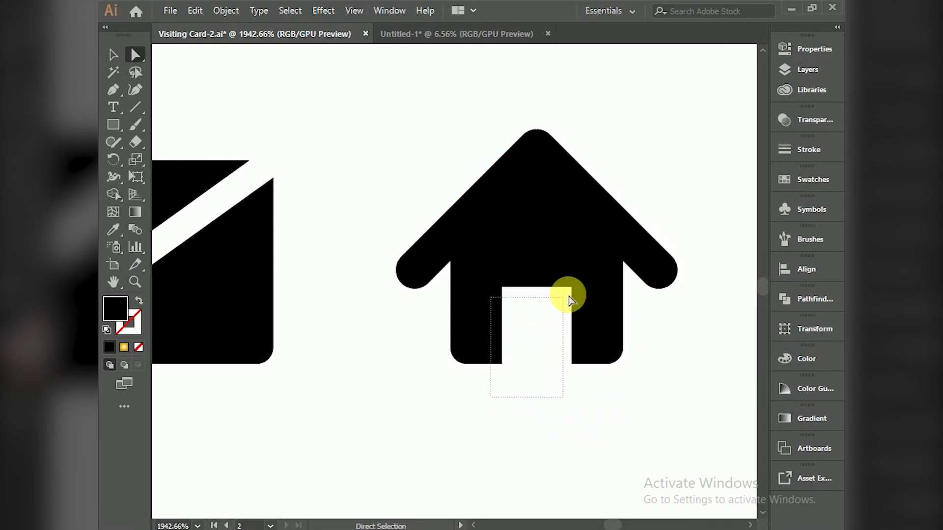
mouse_move(509, 295)
mouse_down()
mouse_move(516, 308)
mouse_move(511, 295)
mouse_up()
click(637, 183)
- Draw a chimney rectangle on the right slope of the roof
drag(637, 184, 609, 247)
click(114, 125)
drag(561, 209, 612, 295)
key(a)
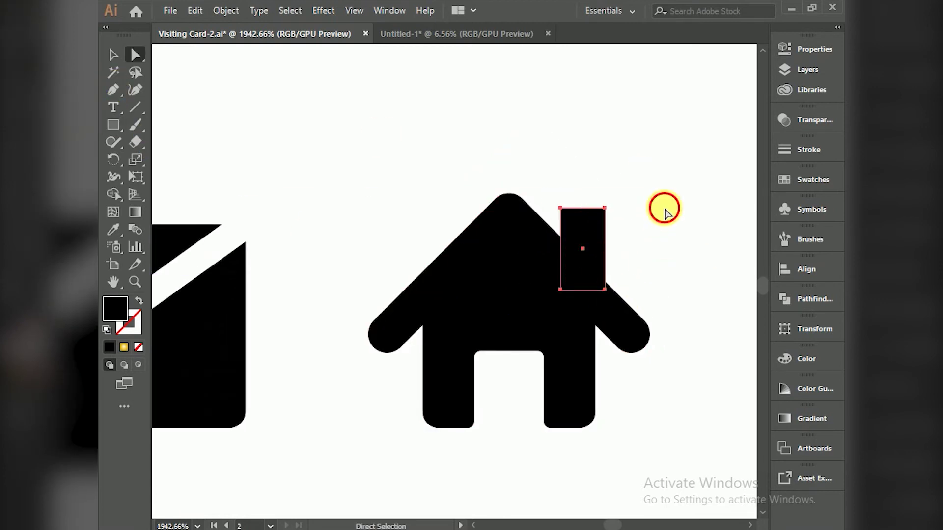
- Draw a cap rectangle over the chimney top and centre it horizontally on the chimney
drag(582, 208, 583, 212)
key(z)
click(587, 205)
key(m)
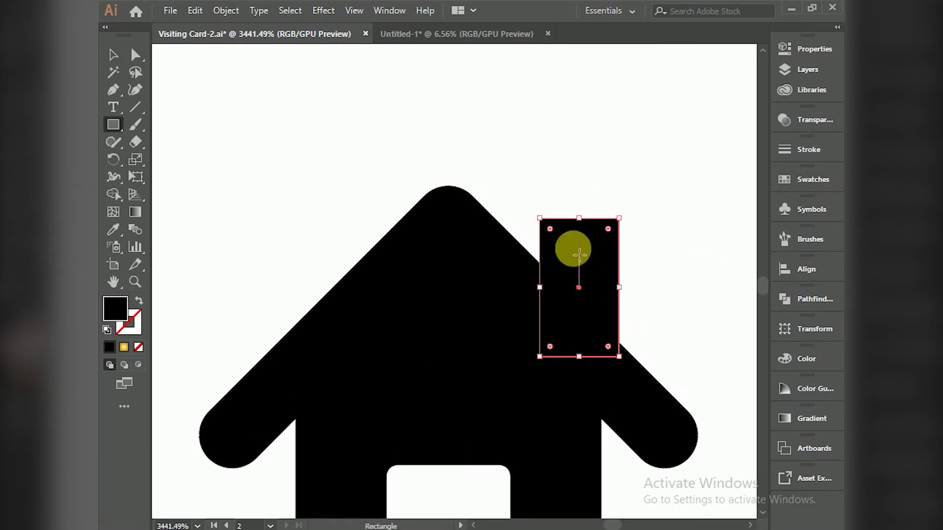
mouse_move(519, 204)
mouse_down()
mouse_move(641, 247)
mouse_move(629, 243)
mouse_up()
key(v)
shift+click(600, 275)
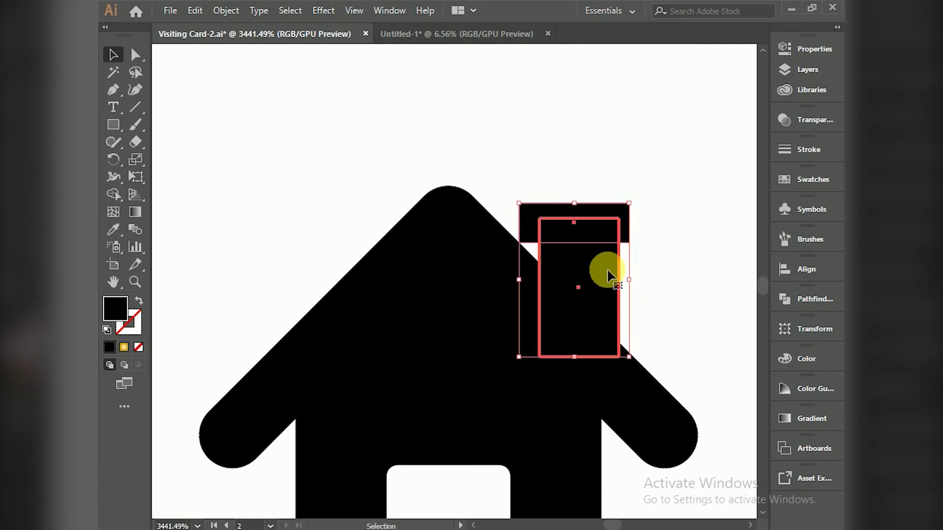
click(805, 269)
click(742, 262)
click(699, 215)
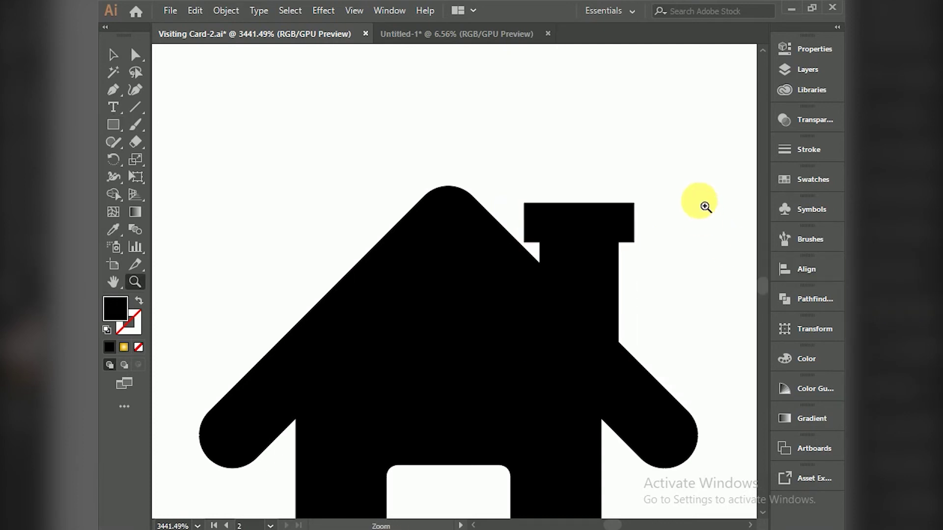
- Narrow the chimney cap from the left and thin it from top and bottom
scroll(665, 238, down, 3)
key(z)
click(537, 311)
click(611, 322)
key(v)
click(448, 260)
drag(316, 248, 328, 256)
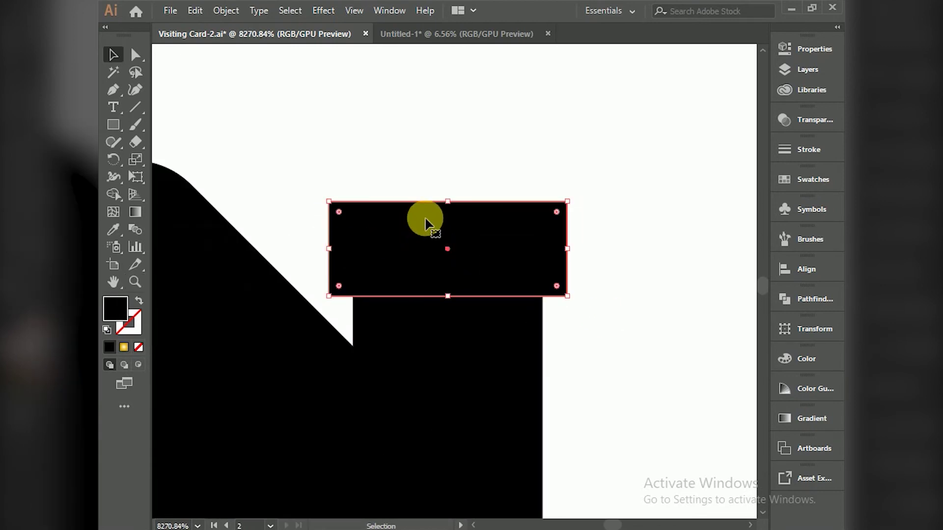
drag(448, 202, 447, 217)
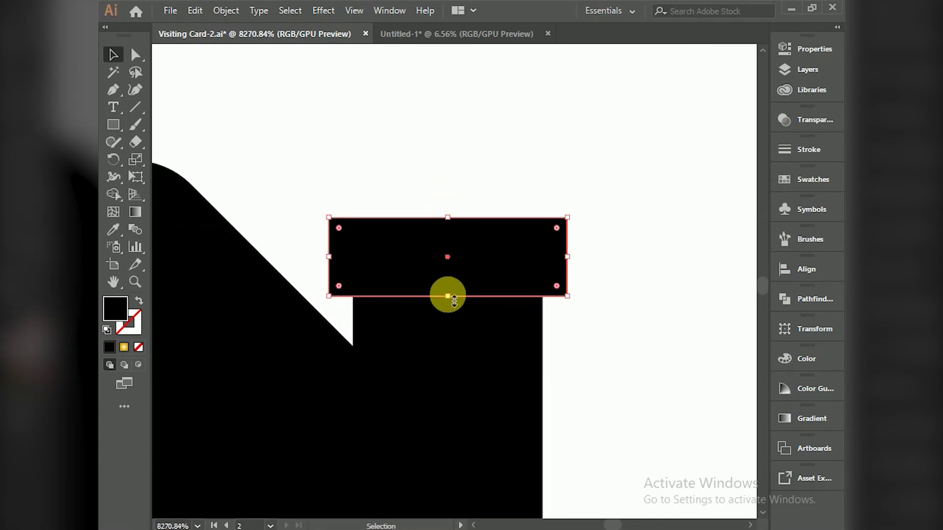
drag(447, 297, 448, 280)
click(604, 305)
- Unite the house, chimney and cap into one shape with Pathfinder
scroll(516, 280, down, 5)
scroll(509, 289, down, 2)
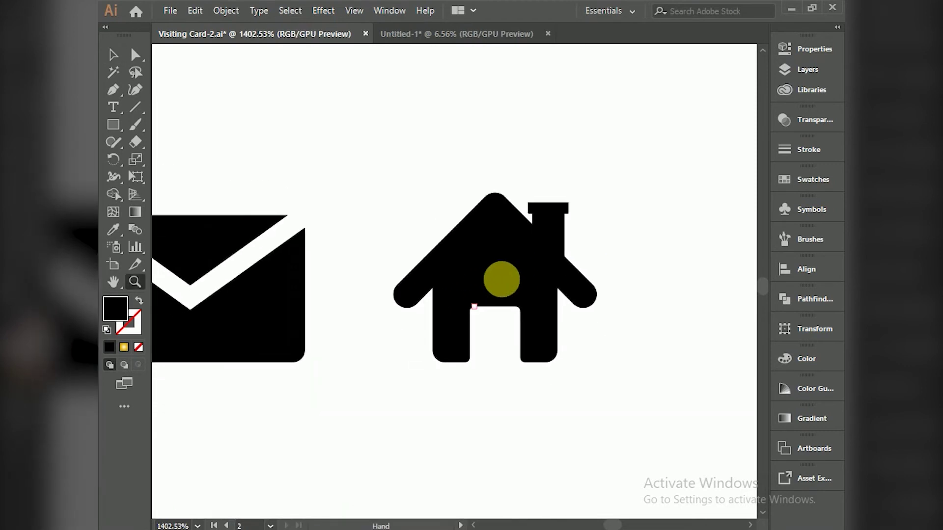
key(v)
click(455, 339)
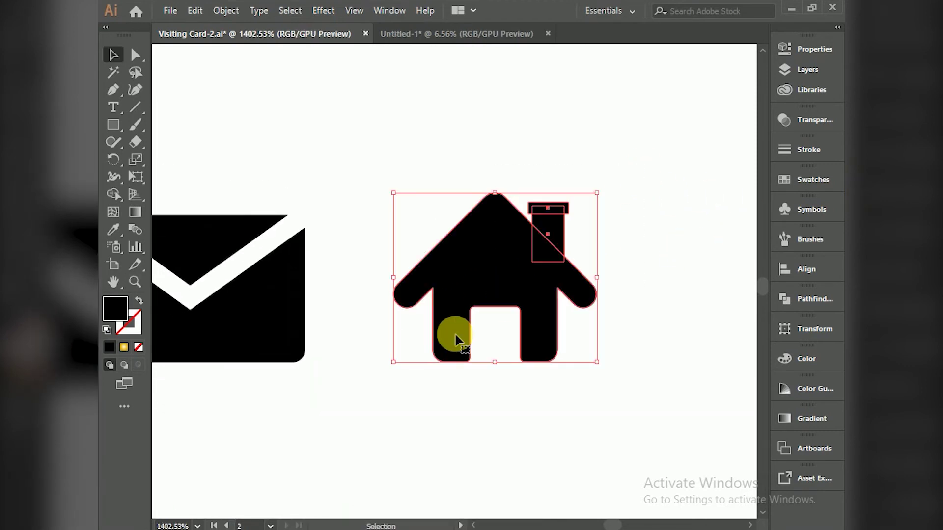
key(z)
drag(585, 276, 658, 301)
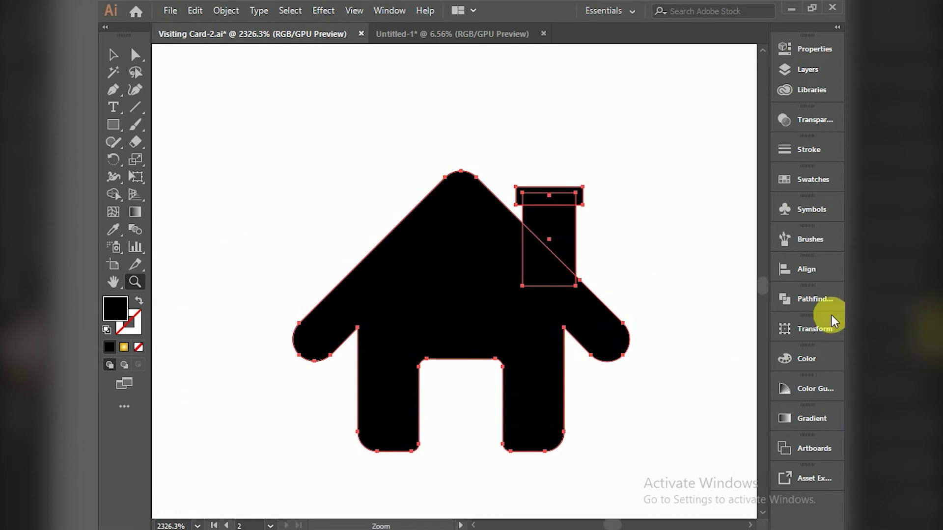
click(825, 303)
click(741, 293)
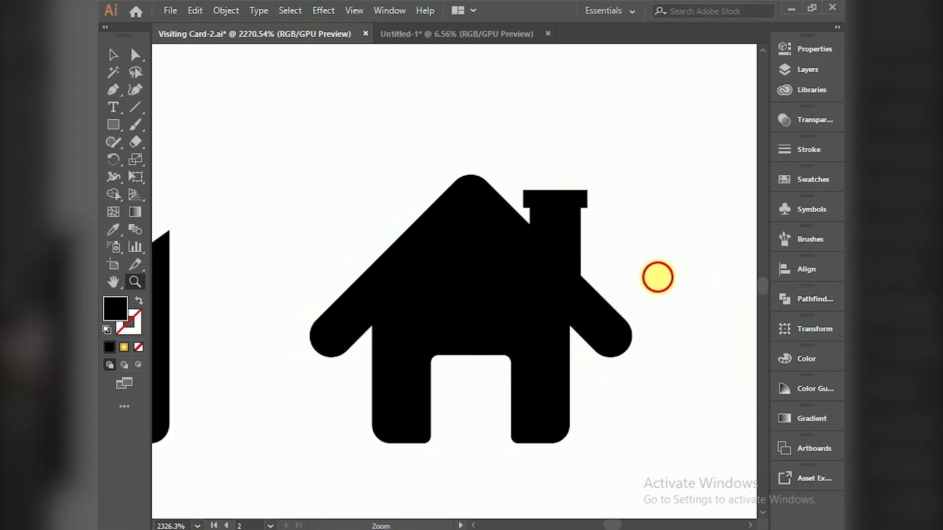
- Scale the house icon down to match the envelope icon's size
drag(657, 275, 590, 348)
key(v)
drag(526, 264, 513, 275)
click(343, 314)
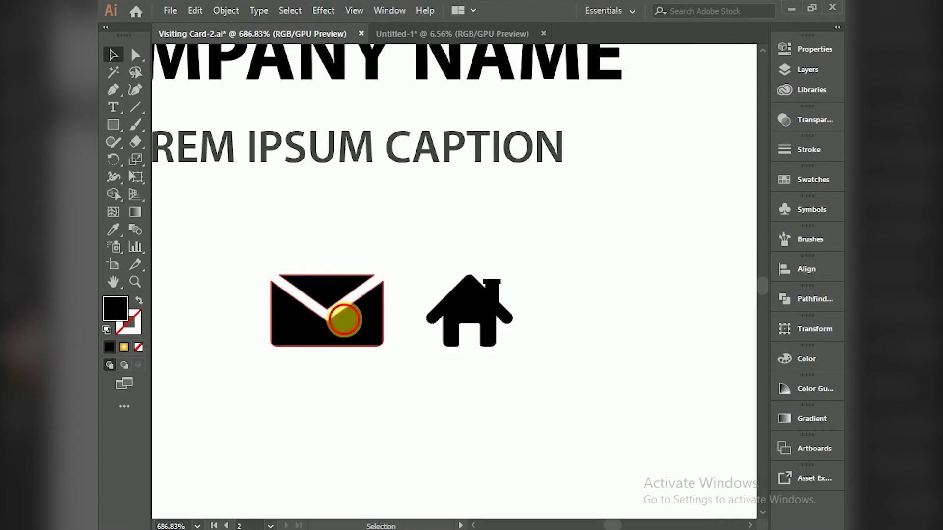
click(543, 364)
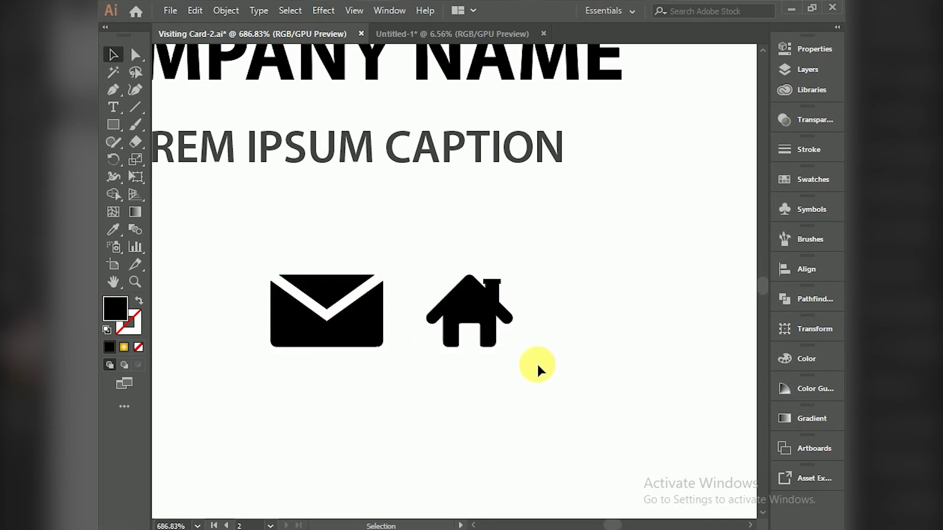
click(113, 124)
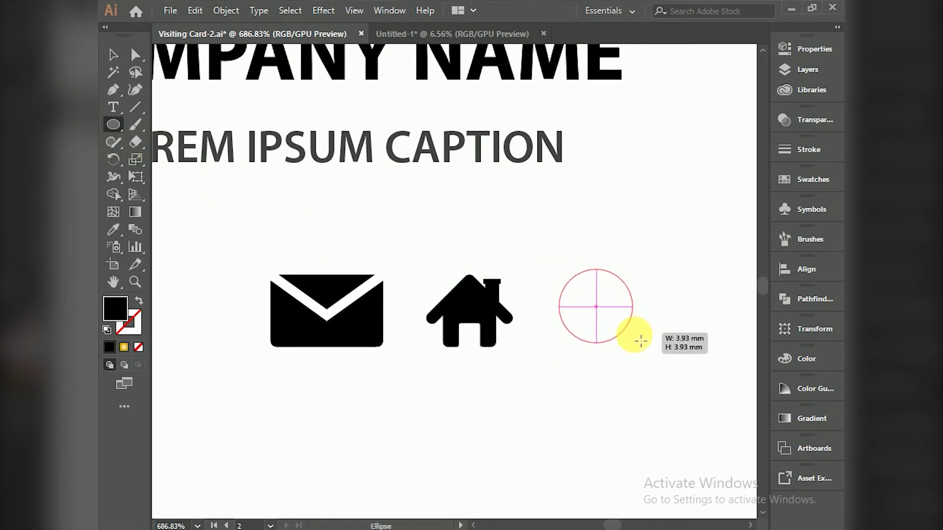
- Draw a circle right of the house as a thick black outline ring
drag(575, 287, 638, 348)
click(140, 301)
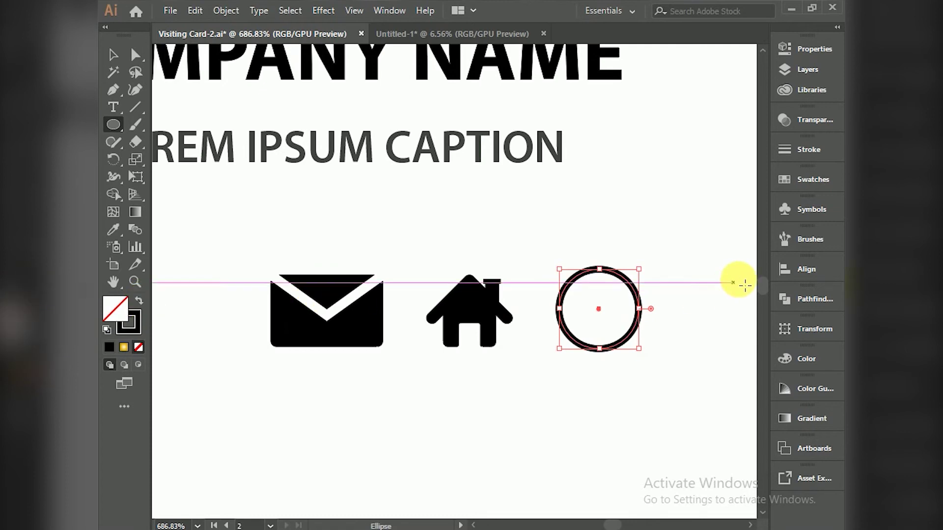
click(809, 149)
click(656, 163)
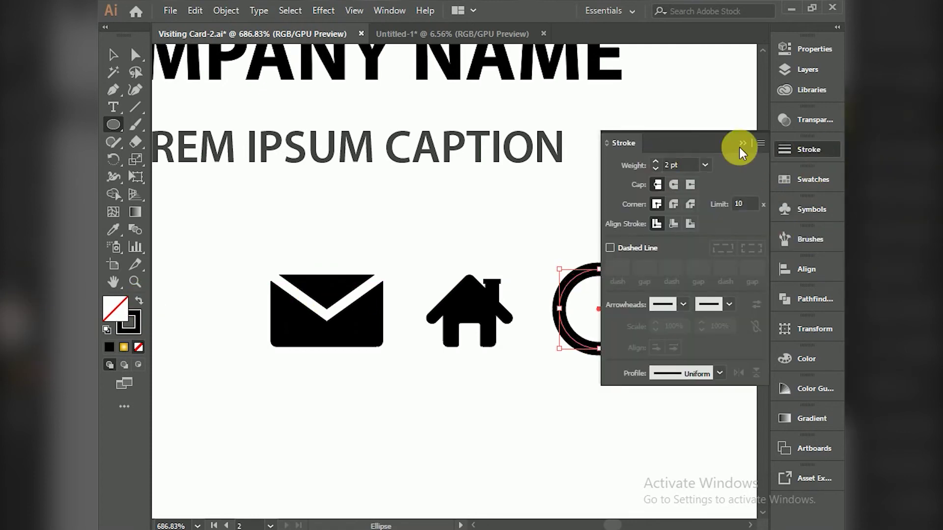
drag(568, 266, 570, 274)
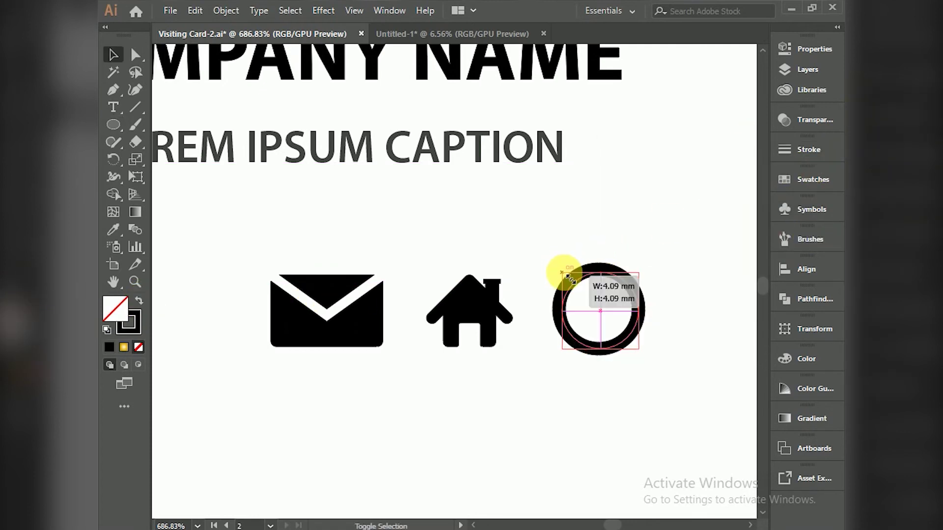
drag(639, 349, 637, 346)
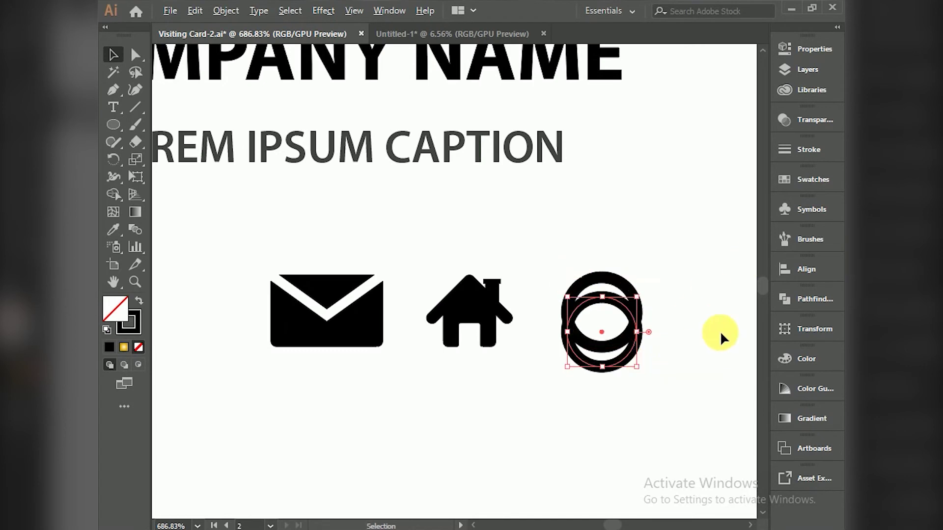
- Squeeze an inner ring copy into a narrow vertical ellipse
drag(575, 319, 590, 322)
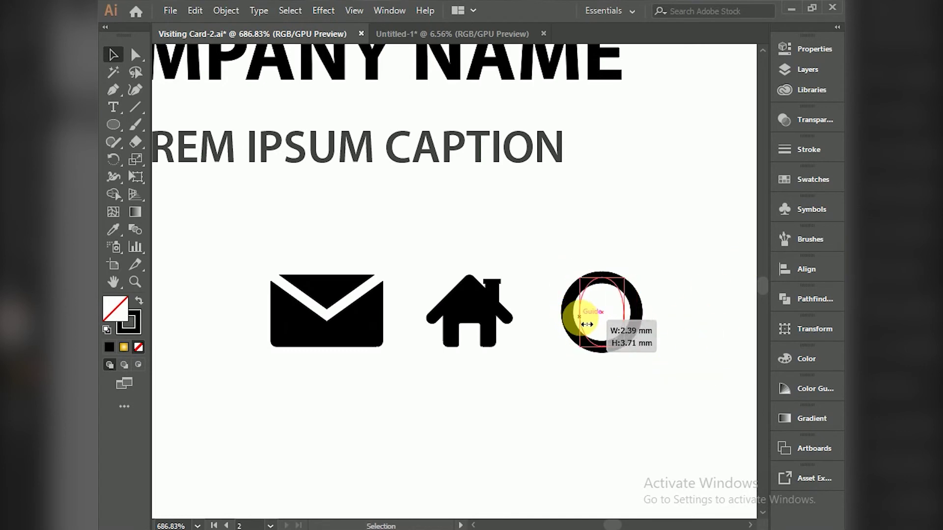
click(691, 334)
click(610, 316)
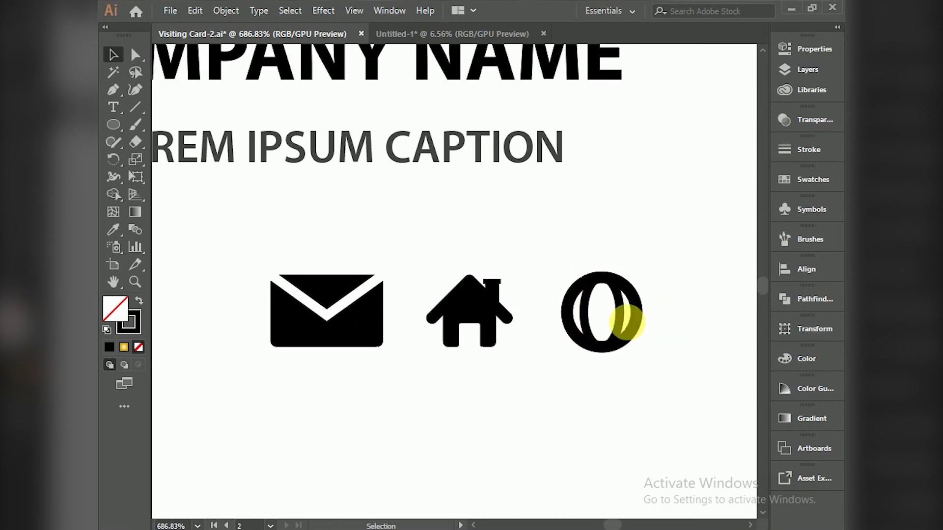
drag(585, 316, 590, 320)
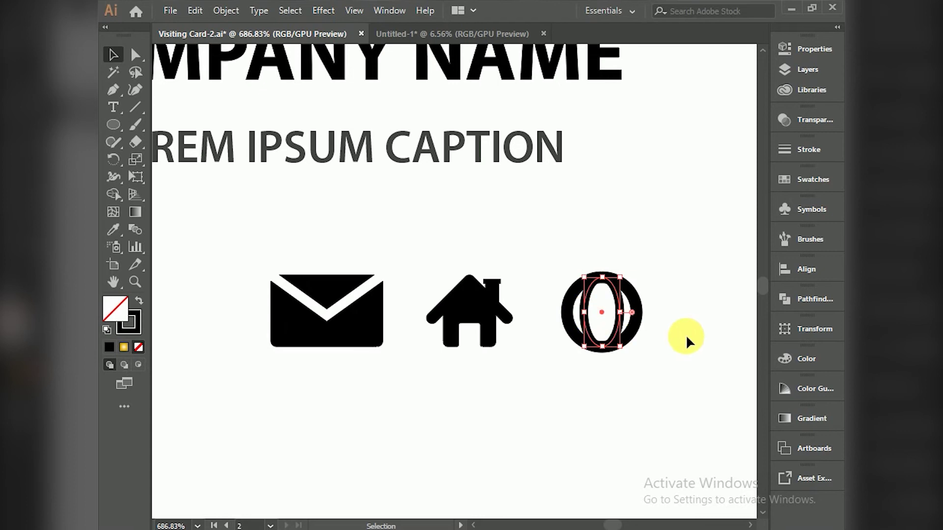
- Add a vertical bar through the globe's centre with the Pen tool
key(p)
click(602, 279)
key(a)
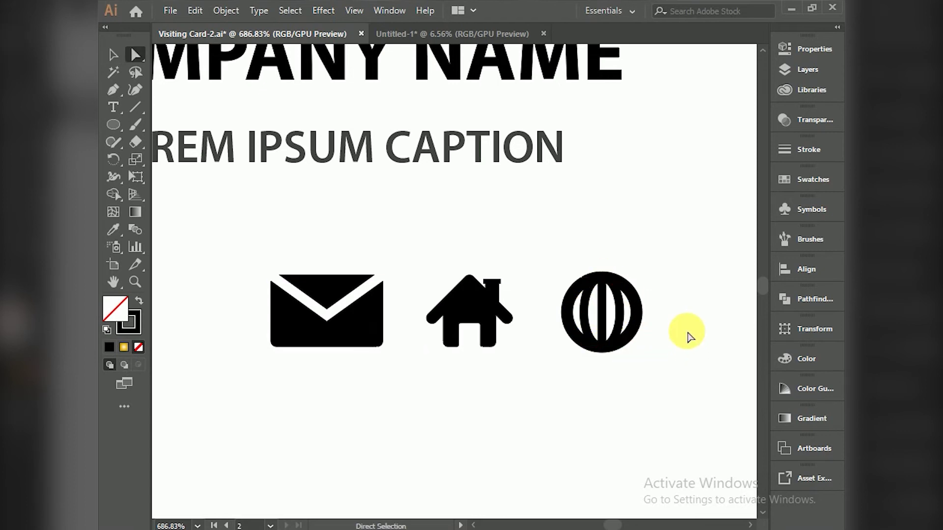
key(z)
click(632, 312)
key(p)
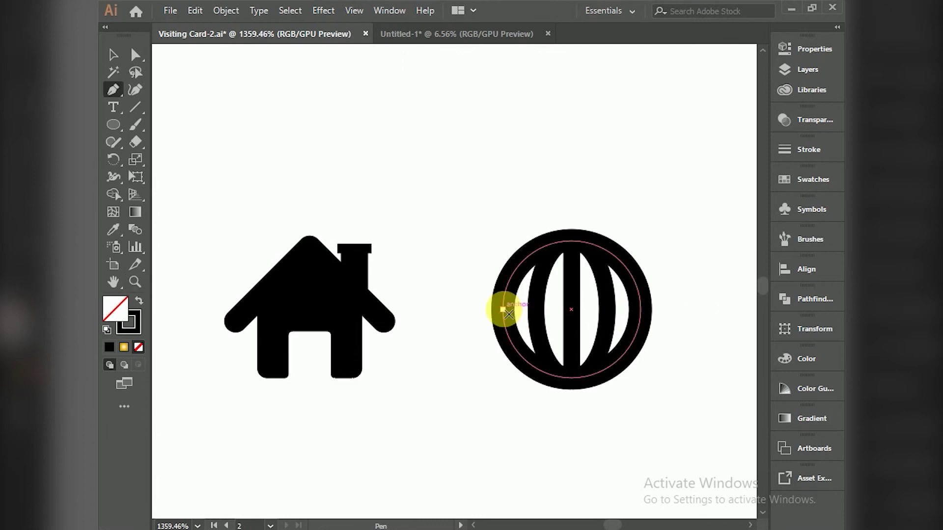
- Draw a horizontal crossbar across the globe and select the globe
click(641, 310)
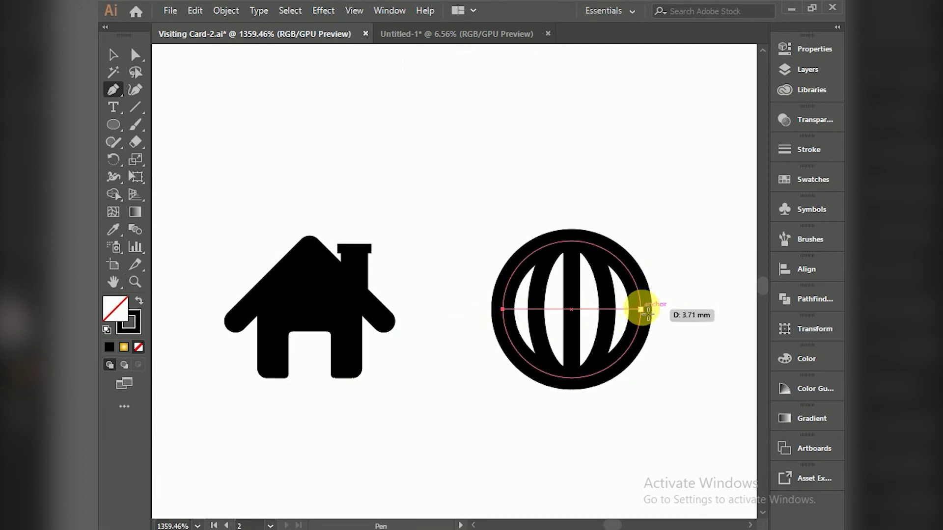
key(z)
alt+click(687, 241)
click(698, 318)
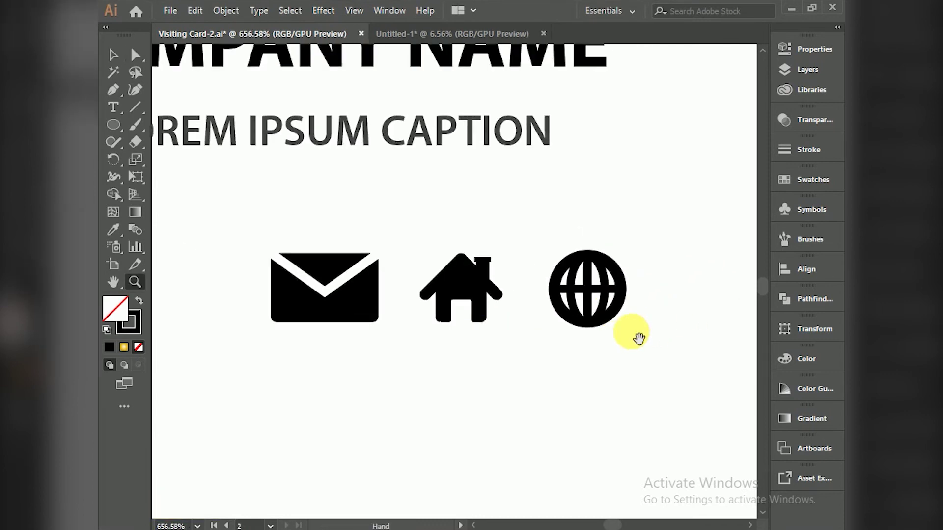
ctrl+click(573, 315)
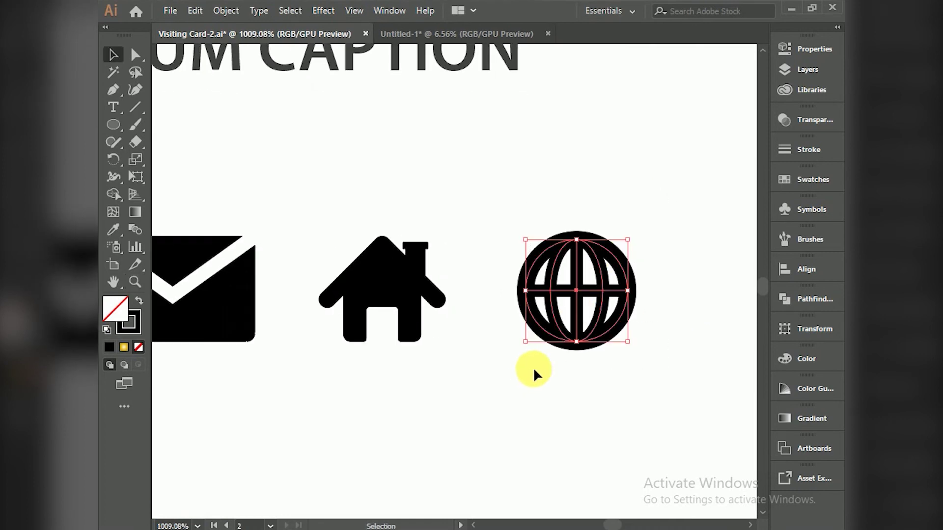
click(688, 309)
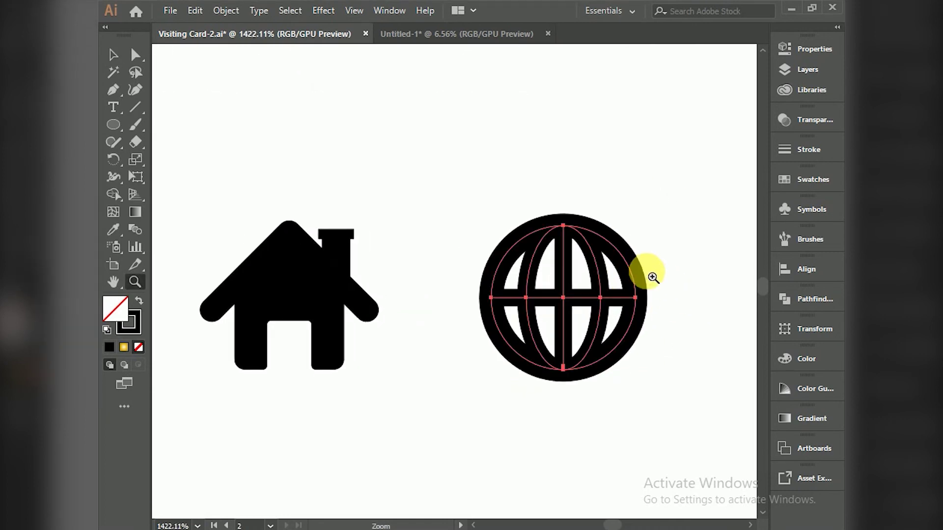
- Expand the globe's fill and stroke, then unite its pieces into one shape
click(228, 12)
click(292, 164)
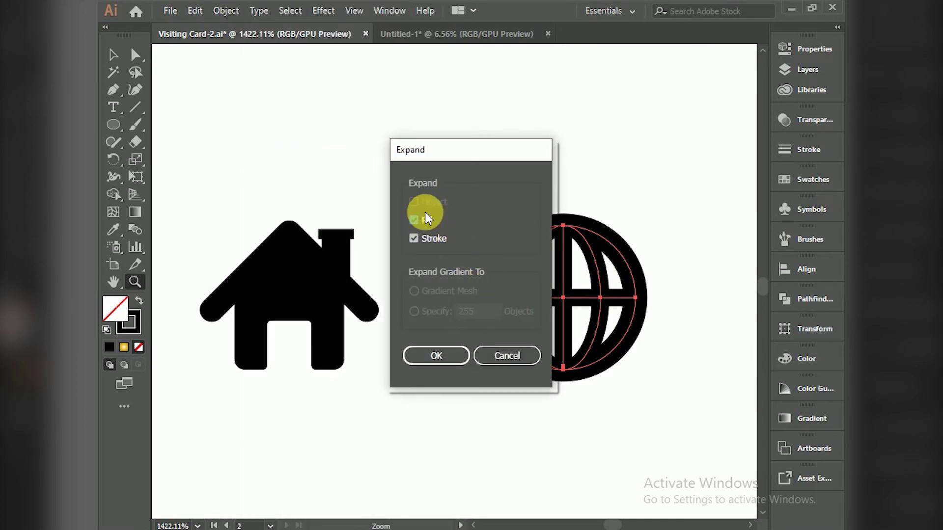
click(435, 344)
click(701, 319)
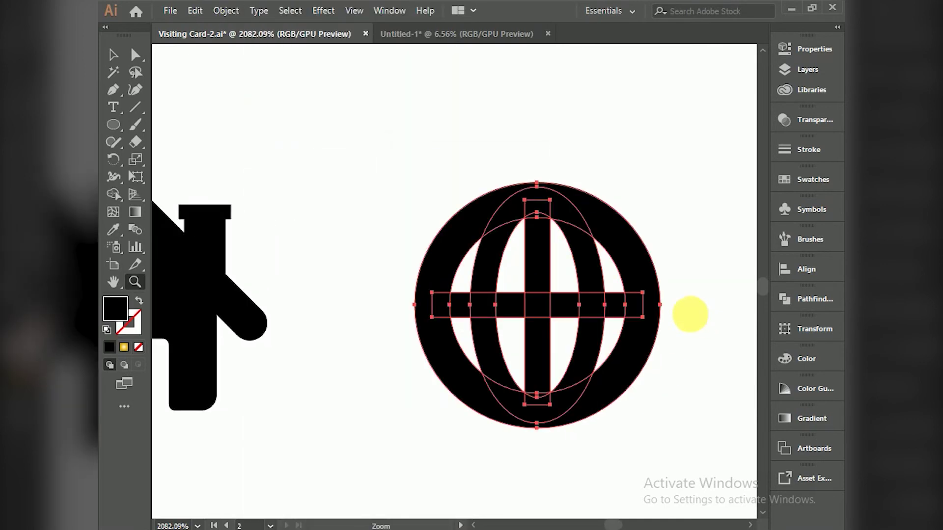
click(681, 309)
click(808, 297)
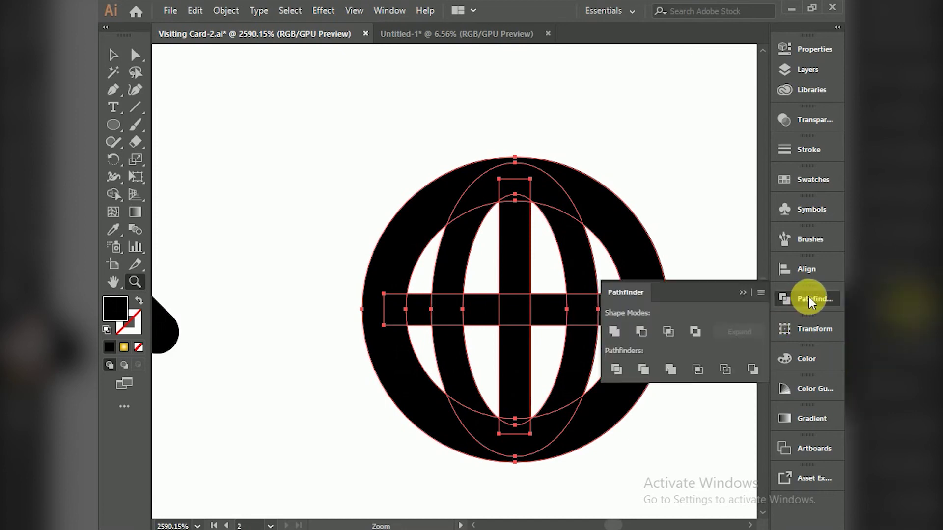
click(611, 331)
- Select the envelope, house and globe icons together
click(743, 291)
scroll(664, 253, down, 1)
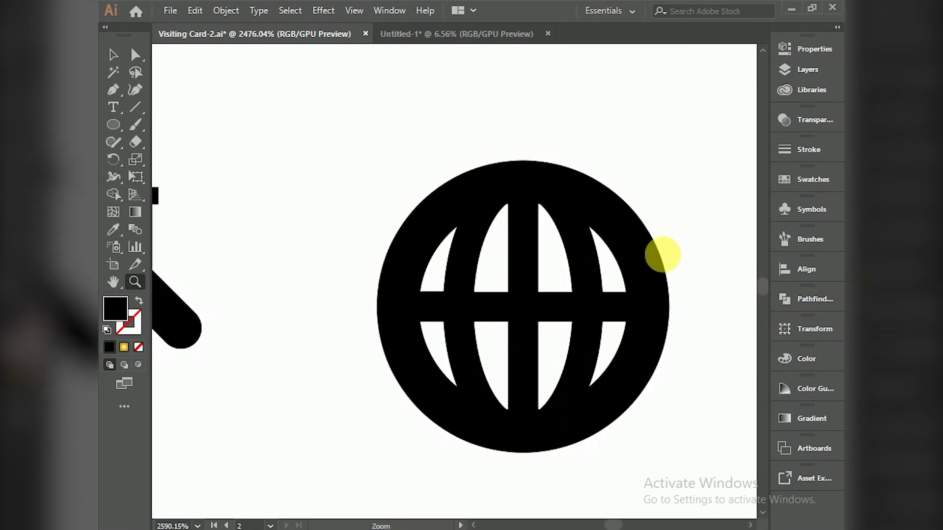
scroll(543, 384, down, 1)
key(a)
scroll(544, 384, down, 2)
scroll(583, 315, down, 1)
key(v)
click(606, 358)
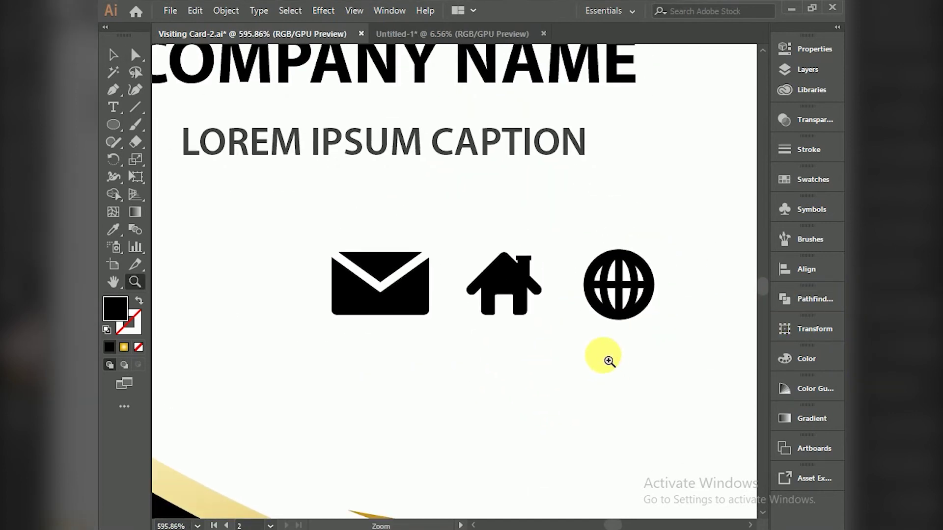
drag(667, 369, 669, 371)
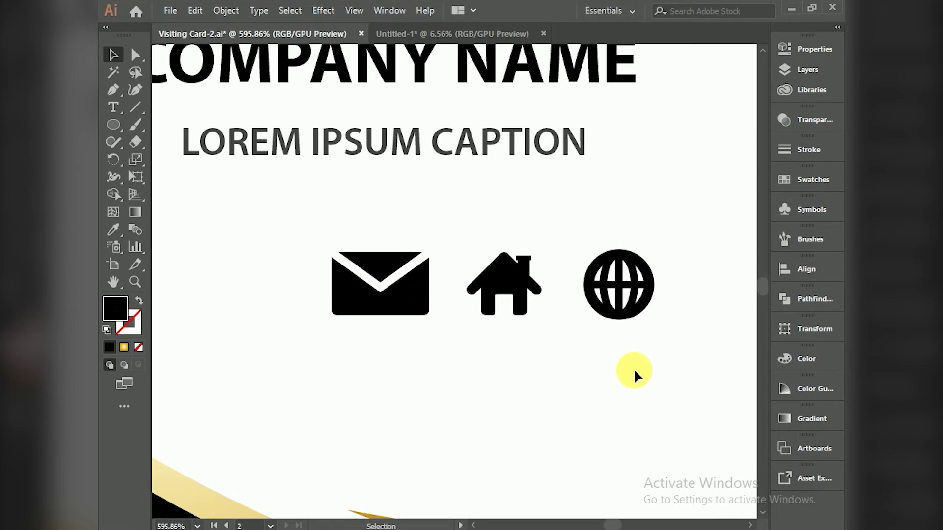
key(z)
scroll(521, 363, down, 5)
drag(525, 323, 589, 343)
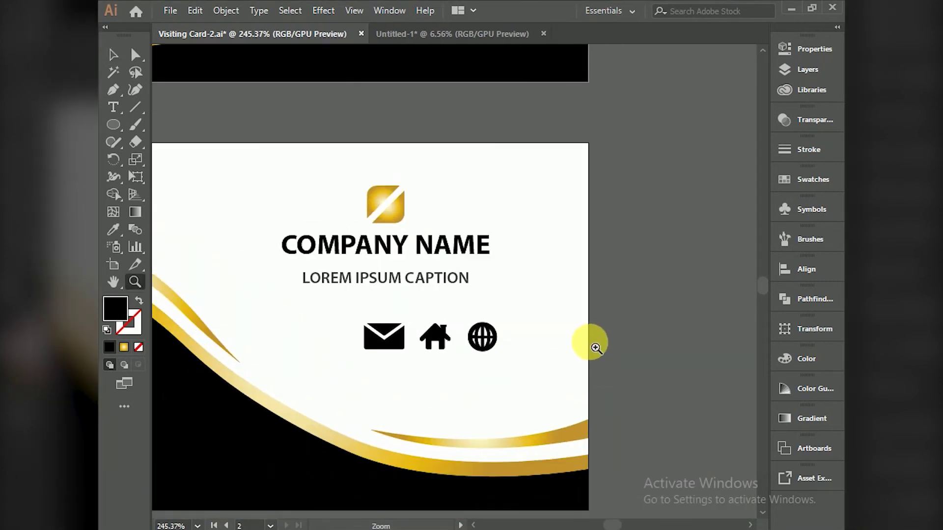
- Move the three icons off the card and draw a narrow rectangle at its right edge
key(v)
drag(381, 346, 583, 246)
click(653, 295)
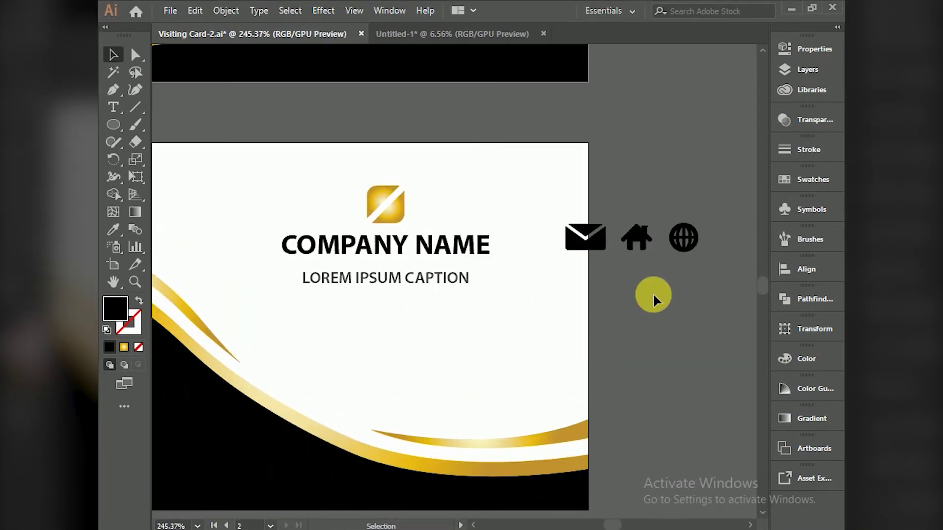
click(114, 125)
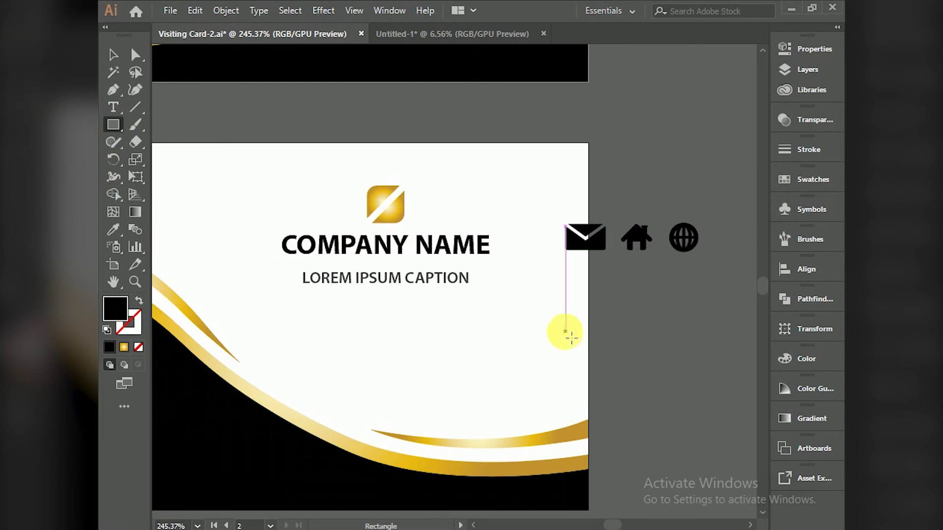
mouse_move(582, 300)
mouse_down()
mouse_move(595, 336)
mouse_move(591, 329)
mouse_up()
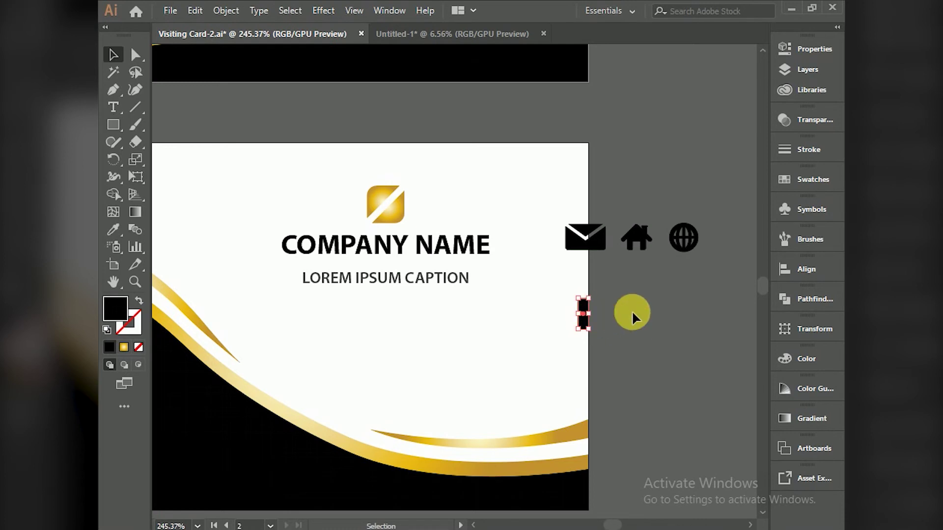
drag(588, 313, 533, 327)
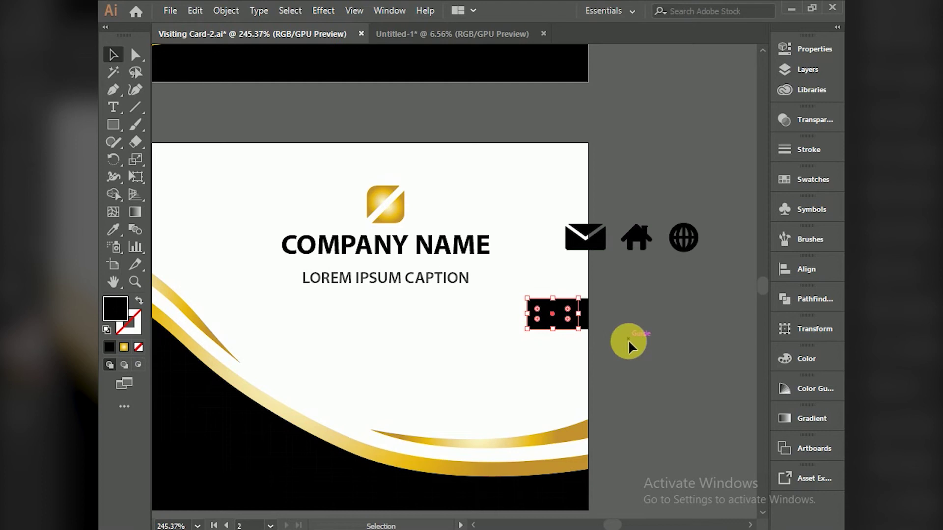
- Give the rectangle the logo's gold gradient and place the envelope in front of it
key(i)
click(389, 204)
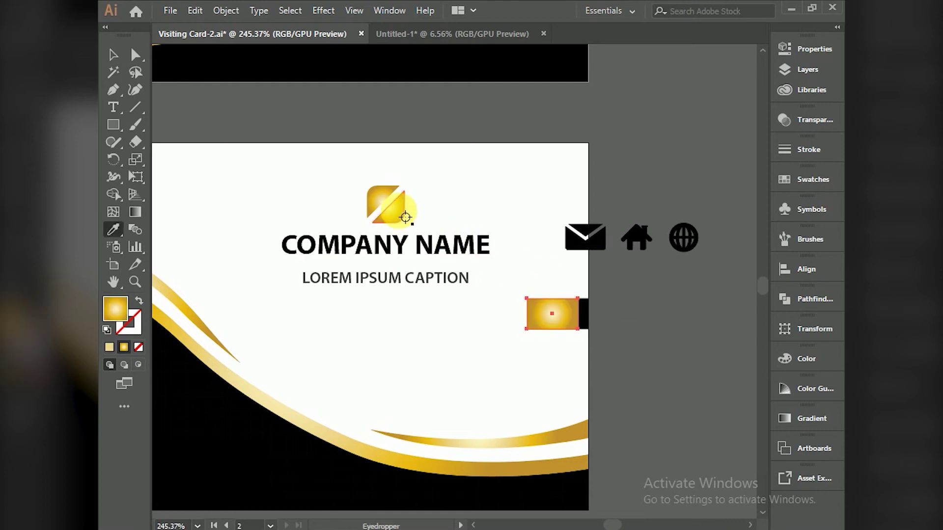
key(z)
drag(596, 309, 666, 310)
mouse_move(597, 196)
mouse_down()
mouse_move(551, 329)
mouse_move(644, 332)
mouse_up()
key(ctrl+shift+bracketright)
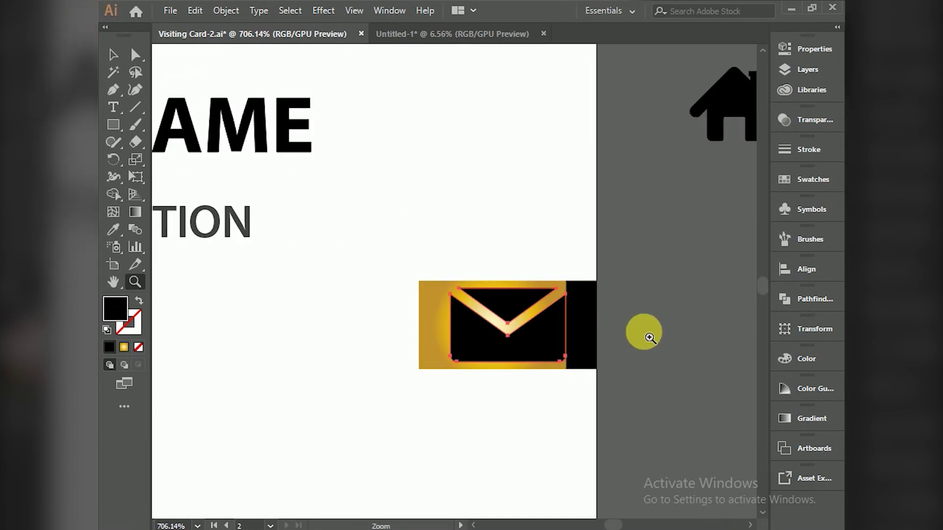
- Make the envelope icon white and shrink it from the top
key(i)
click(513, 247)
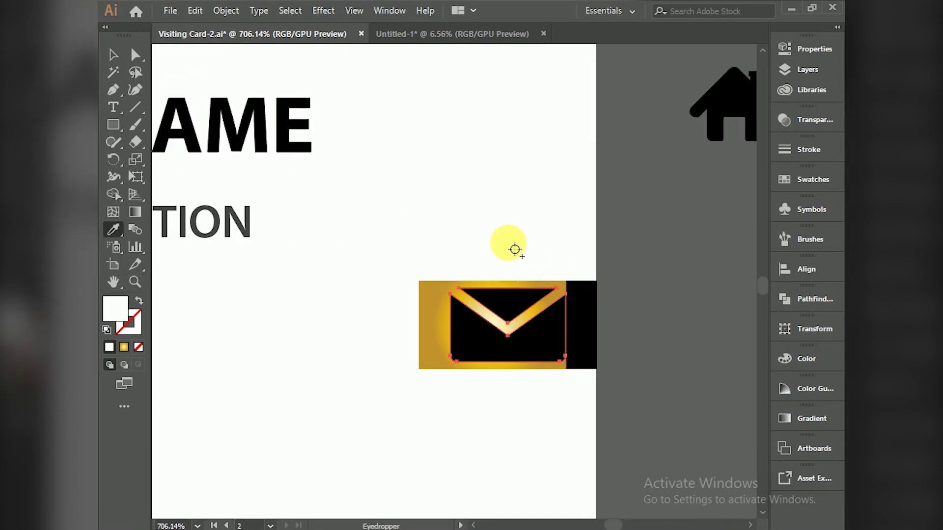
key(v)
drag(515, 291, 515, 316)
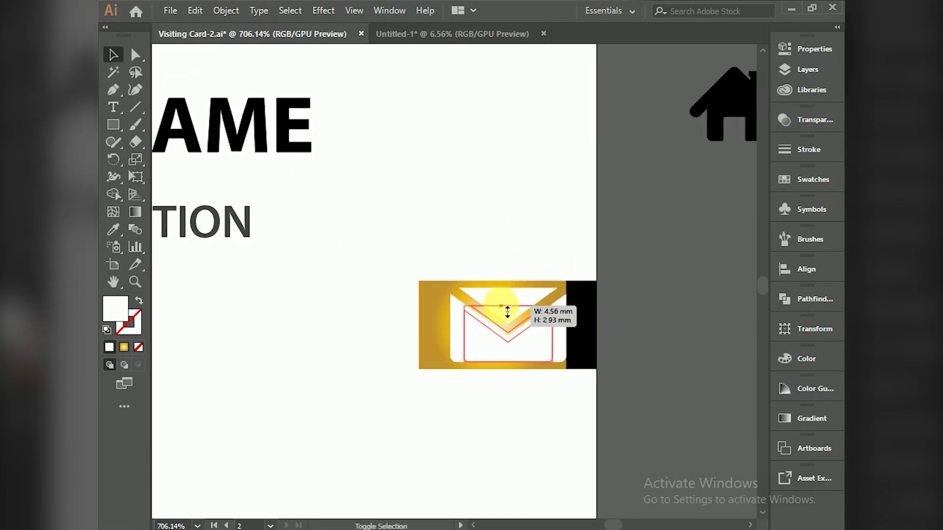
click(673, 330)
- Shrink the gold rectangle and black strip, and scale the envelope down
click(574, 319)
shift+click(482, 314)
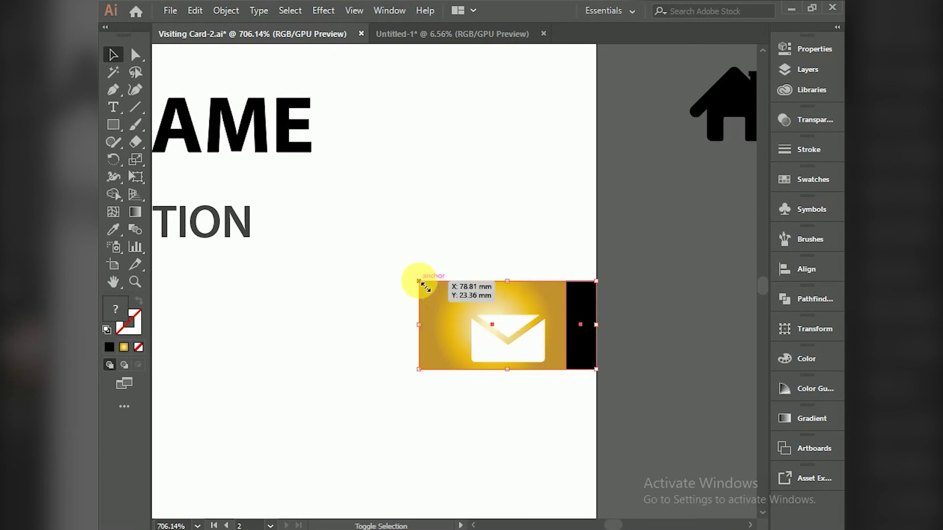
mouse_move(418, 282)
mouse_down()
mouse_move(501, 331)
mouse_move(488, 332)
mouse_up()
click(568, 339)
click(678, 341)
click(534, 347)
drag(549, 354, 579, 354)
scroll(615, 371, up, 3)
- Centre the envelope horizontally on the gold rectangle
drag(463, 270, 538, 294)
shift+click(535, 320)
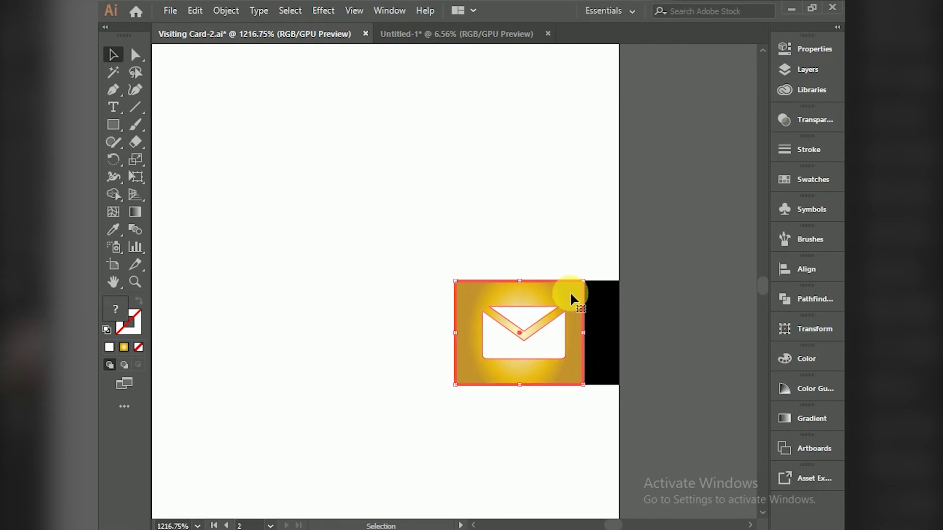
click(806, 269)
click(640, 301)
click(456, 270)
- Round the gold tab's left corners with the corner widgets
key(a)
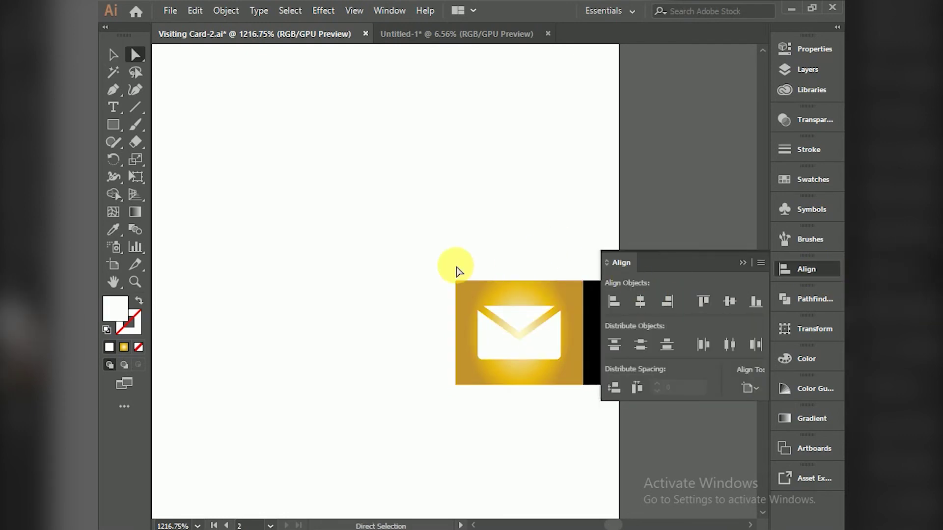
drag(457, 270, 469, 418)
drag(464, 374, 418, 396)
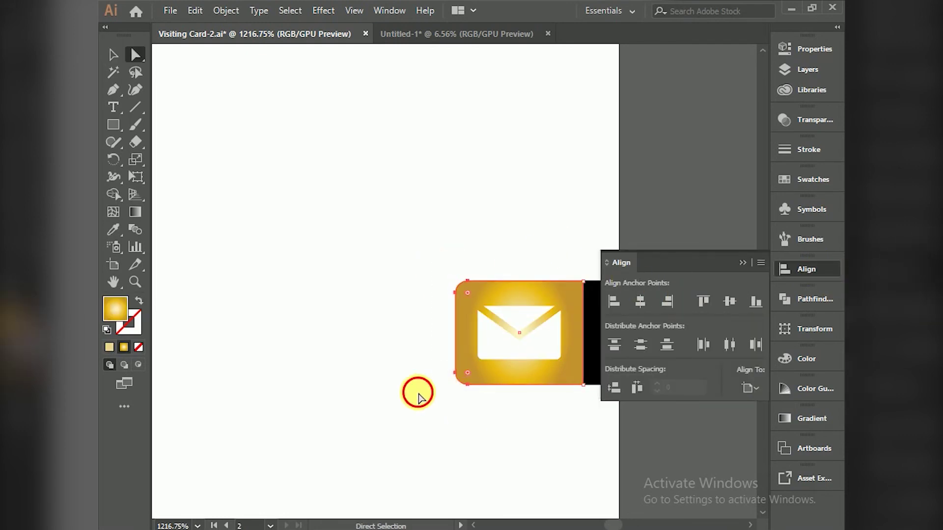
click(742, 263)
key(z)
drag(543, 307, 421, 309)
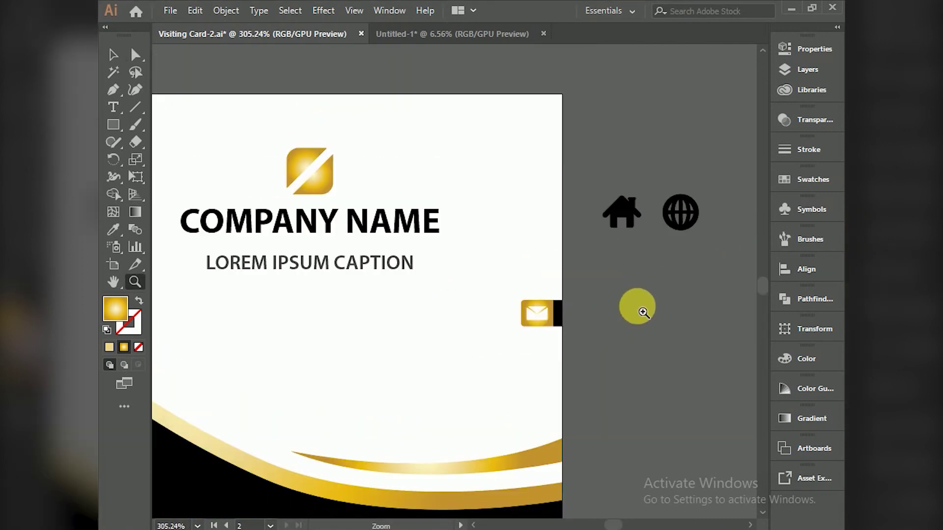
- Duplicate the envelope tab twice downward along the card's right edge
key(v)
drag(638, 296, 482, 362)
drag(526, 334, 517, 340)
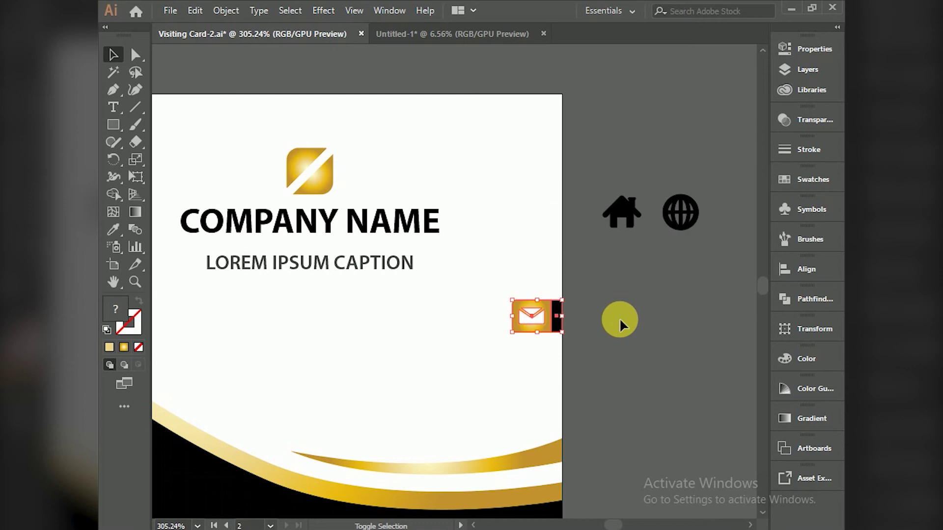
key(ctrl+z)
key(ctrl+d)
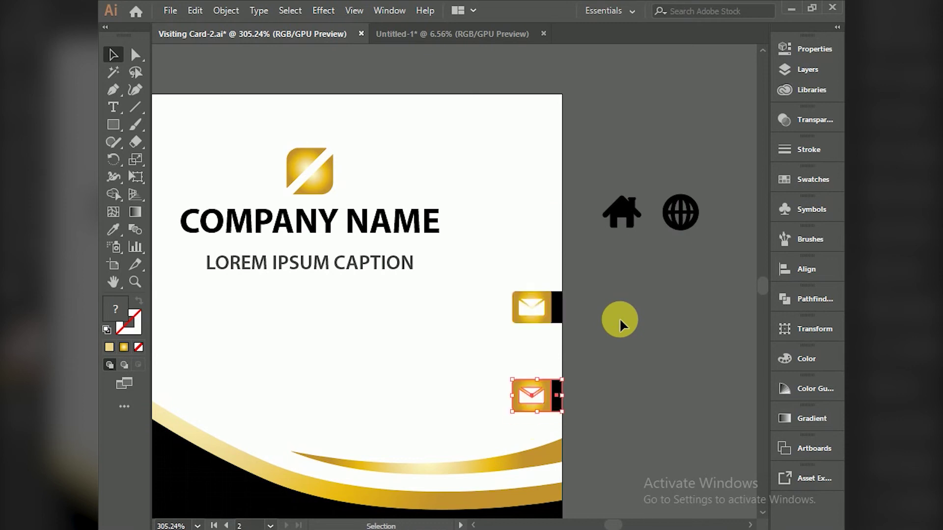
key(Up)
key(Up)
key(Up)
key(Up)
key(Up)
key(Up)
key(alt+Down)
key(Down)
key(Down)
key(Down)
key(Down)
key(Down)
key(Down)
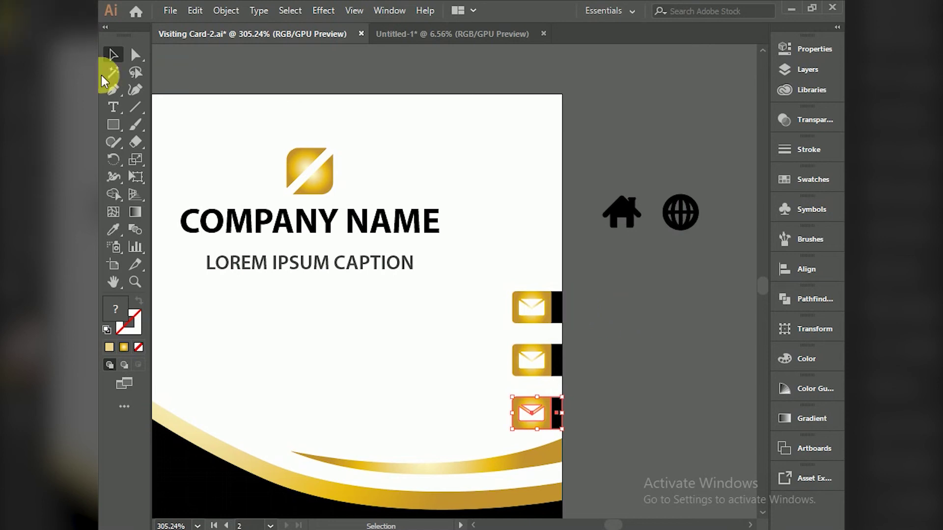
- Move the house icon onto the middle gold tab
click(541, 362)
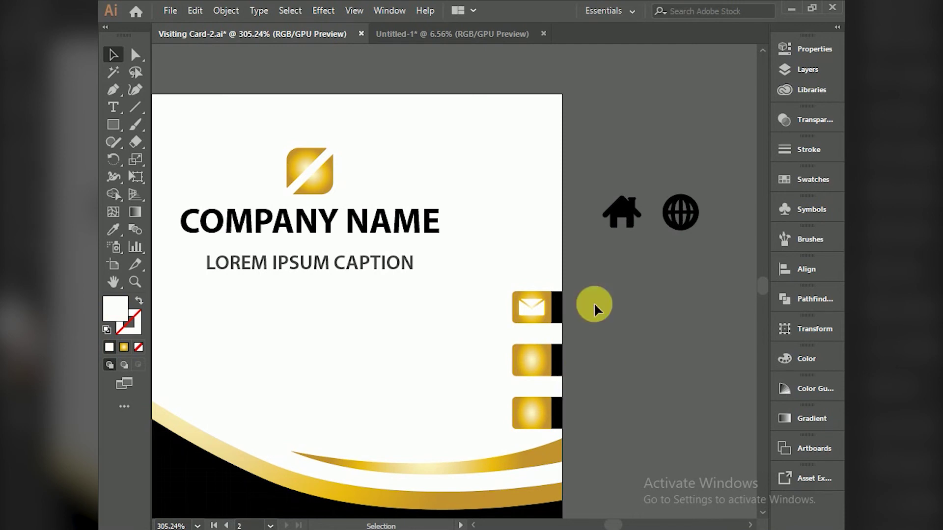
drag(622, 209, 532, 362)
scroll(556, 364, up, 3)
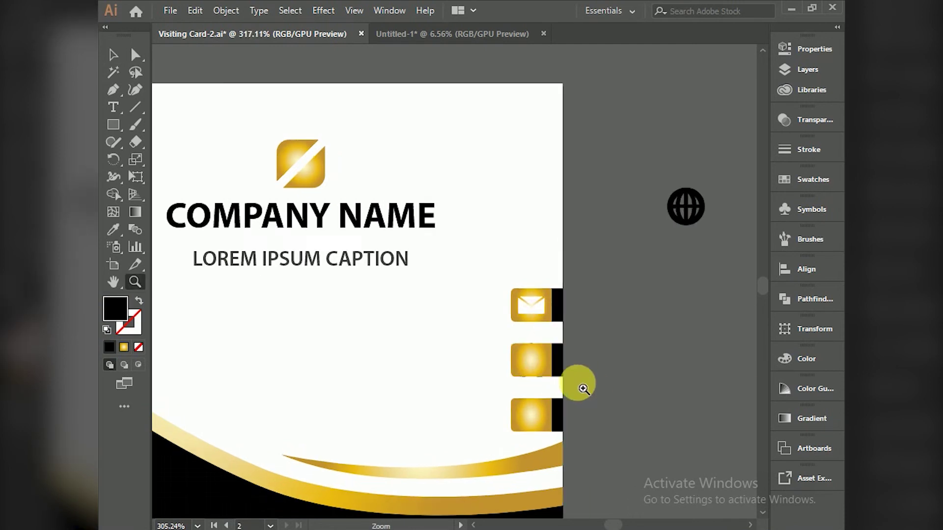
- Shrink the house icon, move the globe onto the bottom gold tab, and make both white
key(v)
mouse_move(525, 333)
mouse_down()
mouse_move(536, 347)
mouse_move(542, 331)
mouse_up()
key(i)
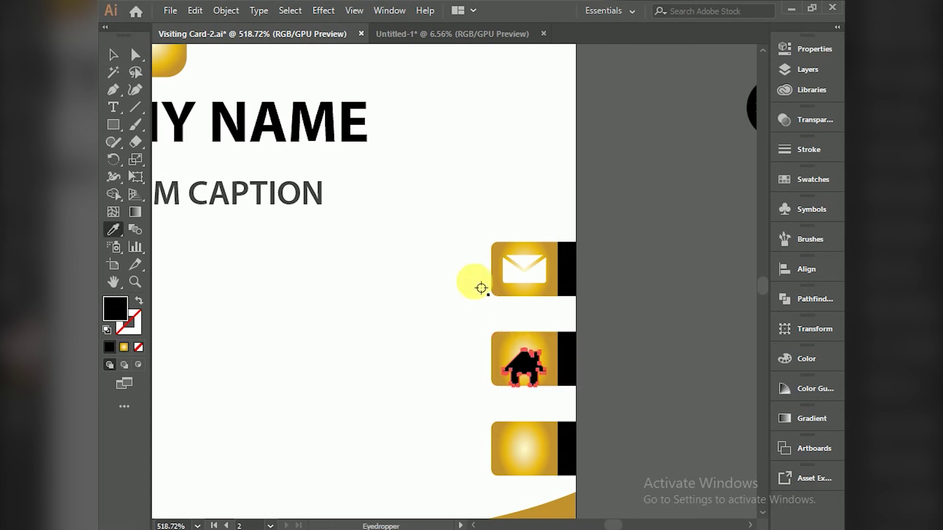
click(525, 286)
key(v)
mouse_move(747, 123)
mouse_down()
mouse_move(521, 426)
mouse_move(524, 436)
mouse_up()
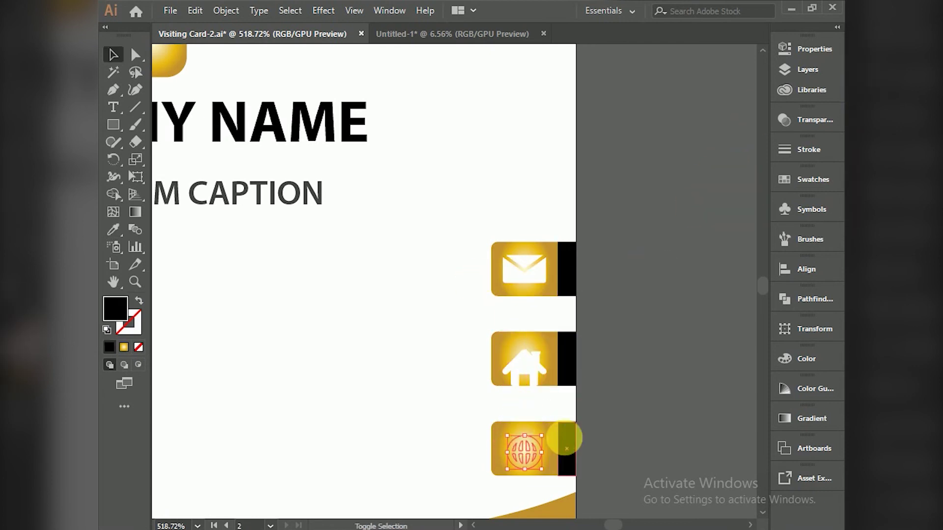
key(i)
click(418, 388)
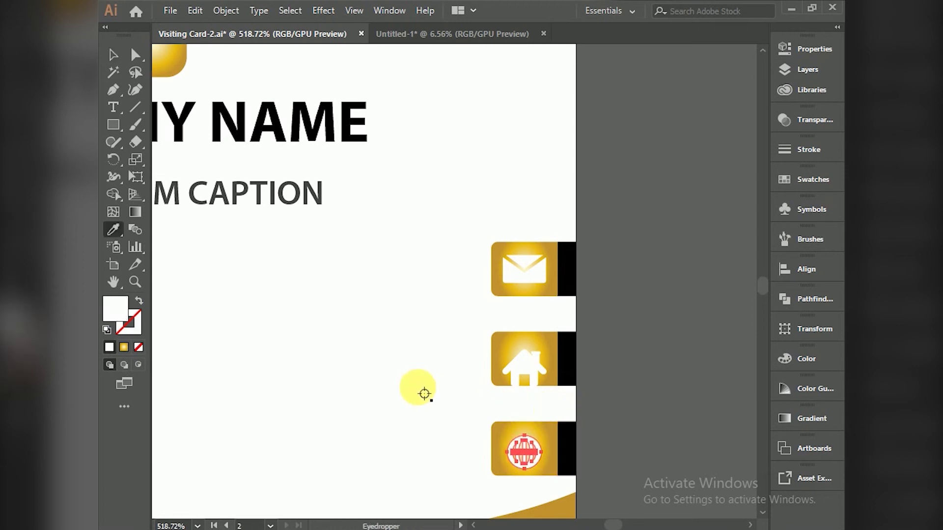
key(v)
- Shrink the house icon slightly and centre it within its gold tile
click(546, 376)
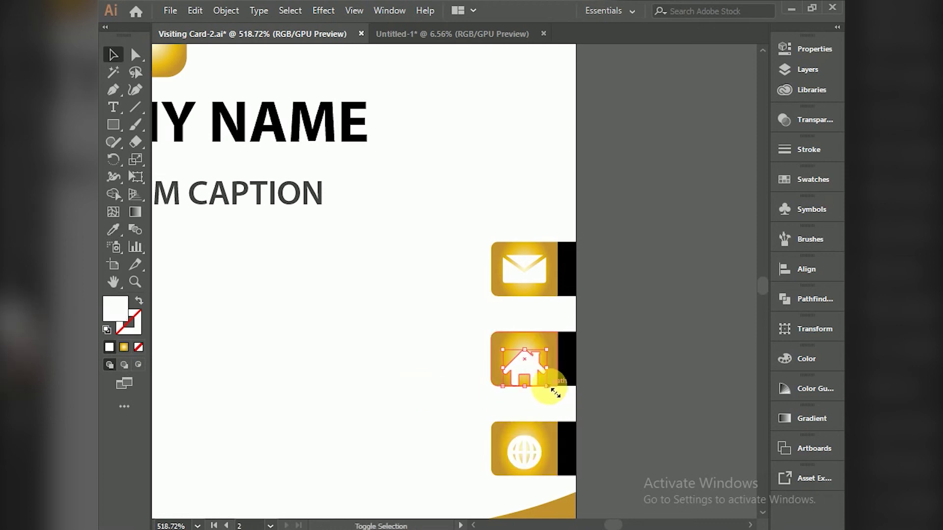
drag(551, 392, 544, 384)
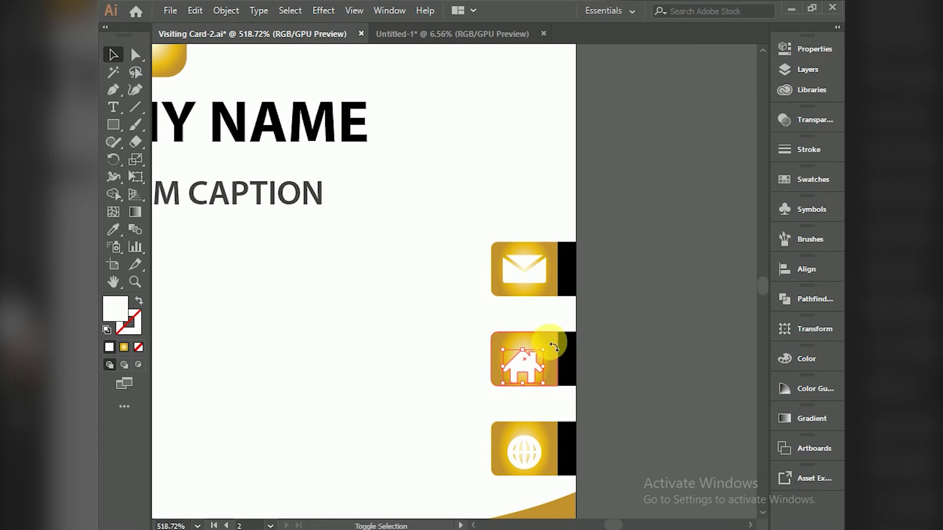
shift+click(541, 337)
click(806, 270)
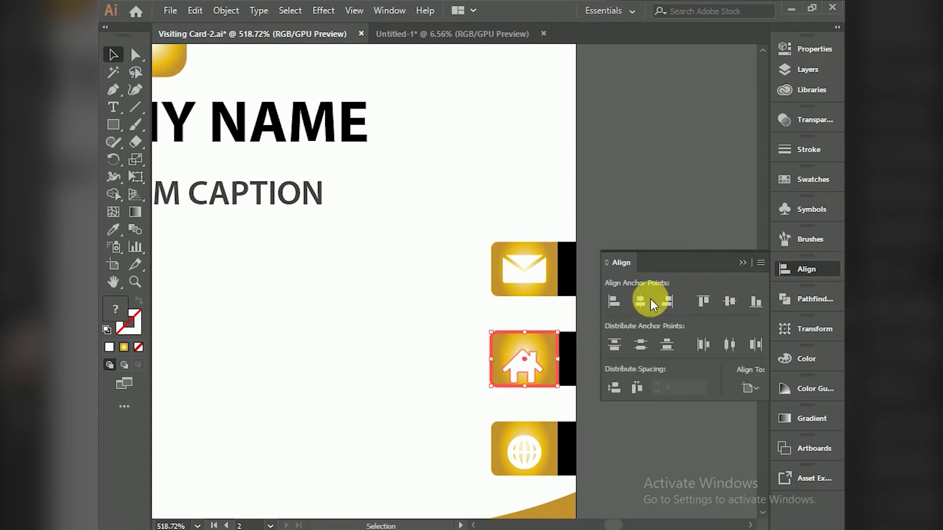
click(727, 302)
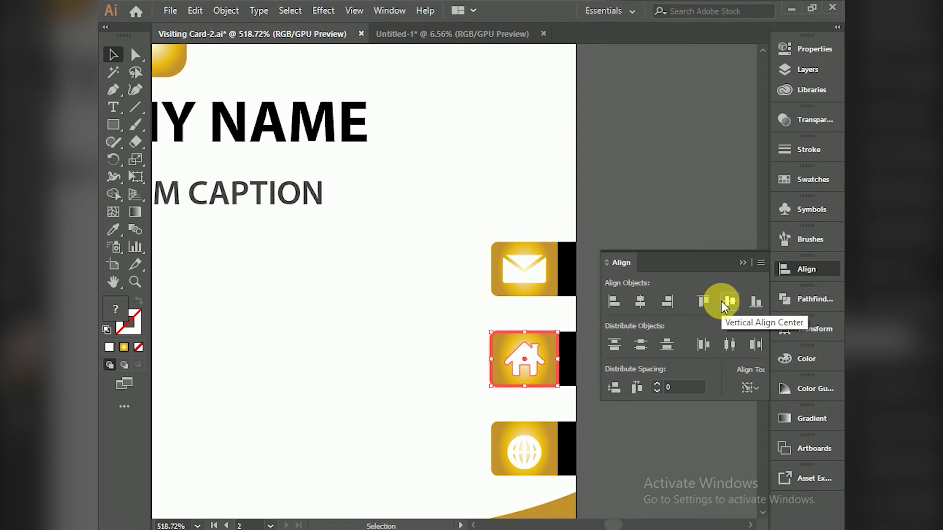
click(721, 301)
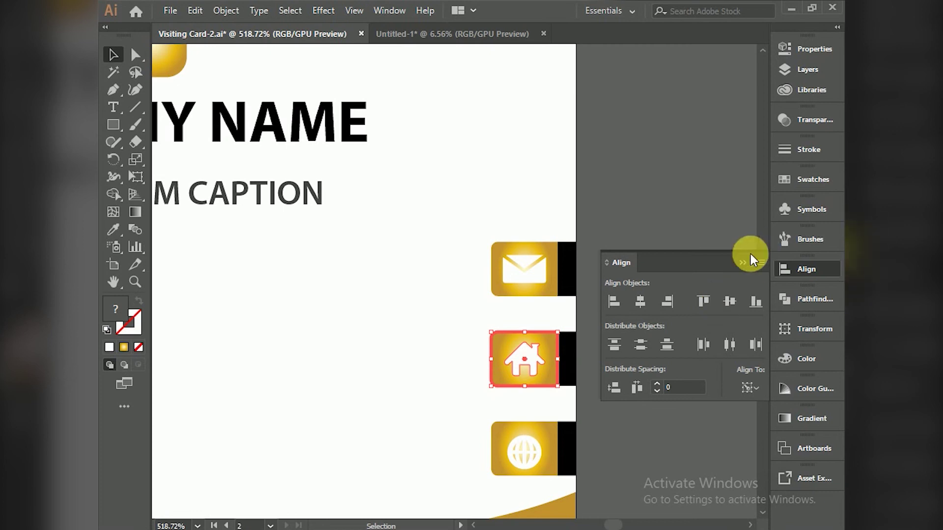
click(587, 354)
- Align the globe icon with its gold tile, then zoom out to the whole card
scroll(537, 384, down, 3)
click(538, 384)
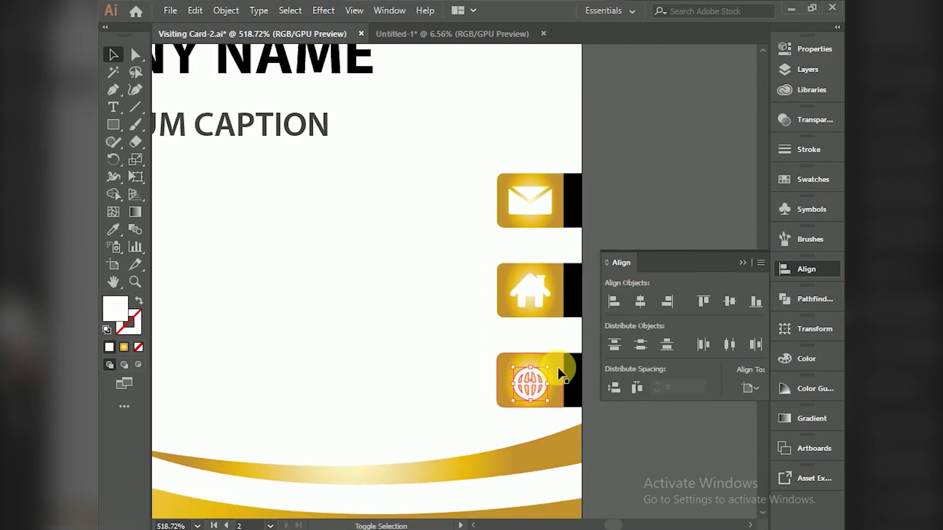
click(668, 314)
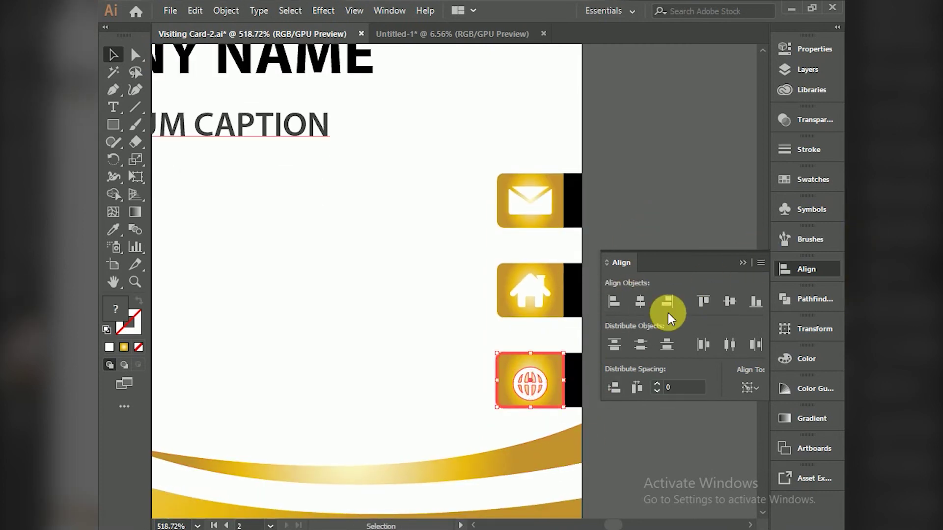
click(744, 262)
key(z)
drag(716, 253, 679, 291)
key(v)
click(701, 247)
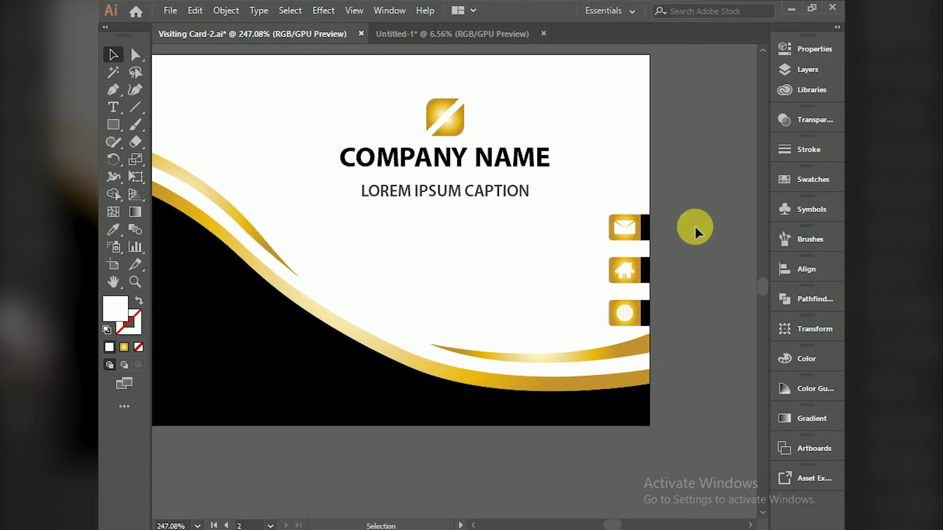
- Nudge the logo, company name and caption group upward
drag(596, 237, 604, 235)
key(a)
click(683, 255)
drag(683, 255, 644, 267)
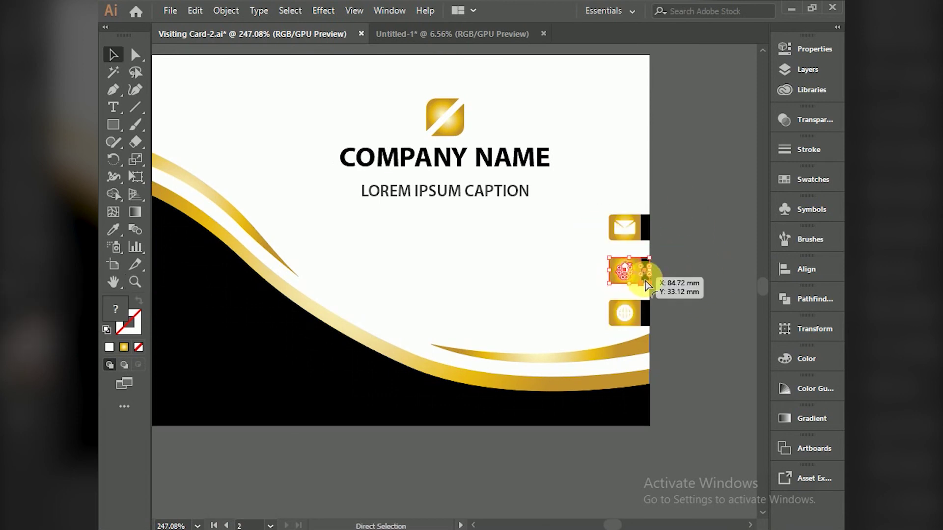
click(614, 314)
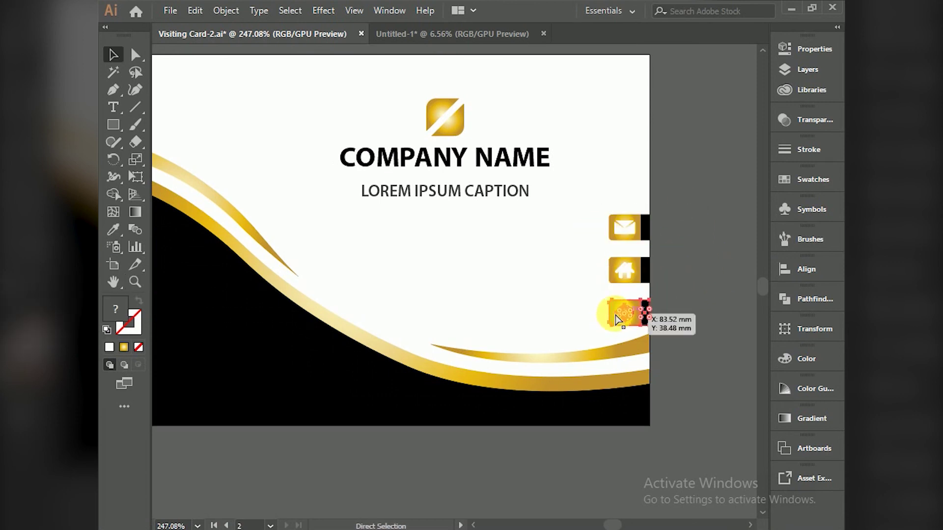
click(690, 307)
drag(685, 208, 730, 246)
click(498, 154)
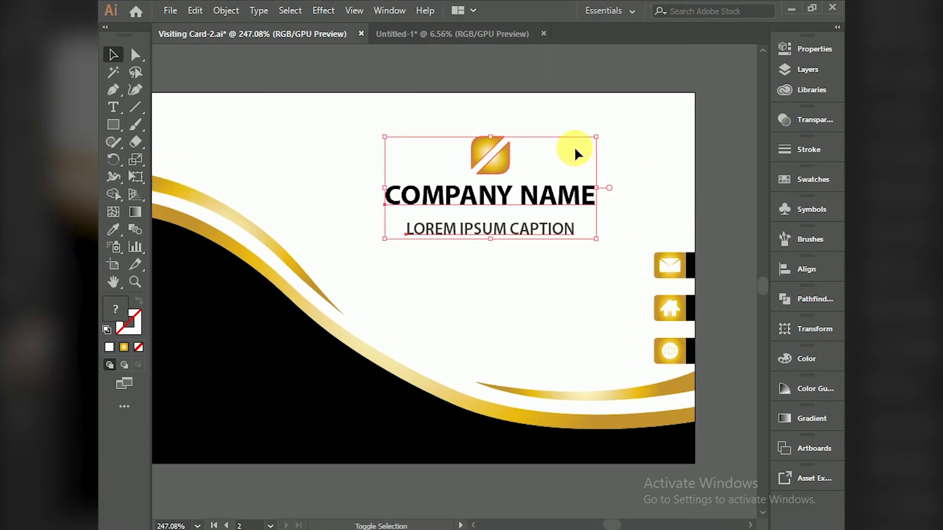
key(Up)
key(Up)
key(Up)
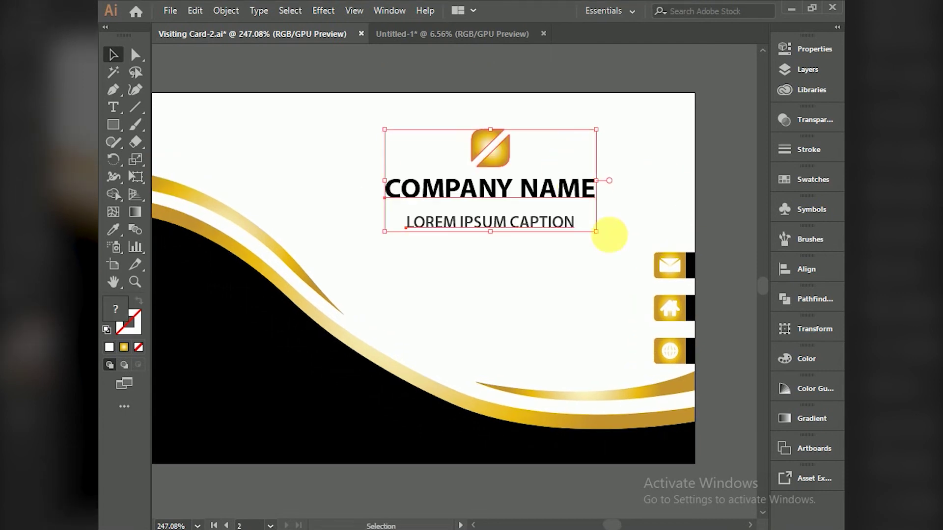
- Distribute the three contact icons' vertical spacing evenly, aligned to the selection
drag(675, 344, 655, 249)
drag(698, 290, 779, 356)
key(v)
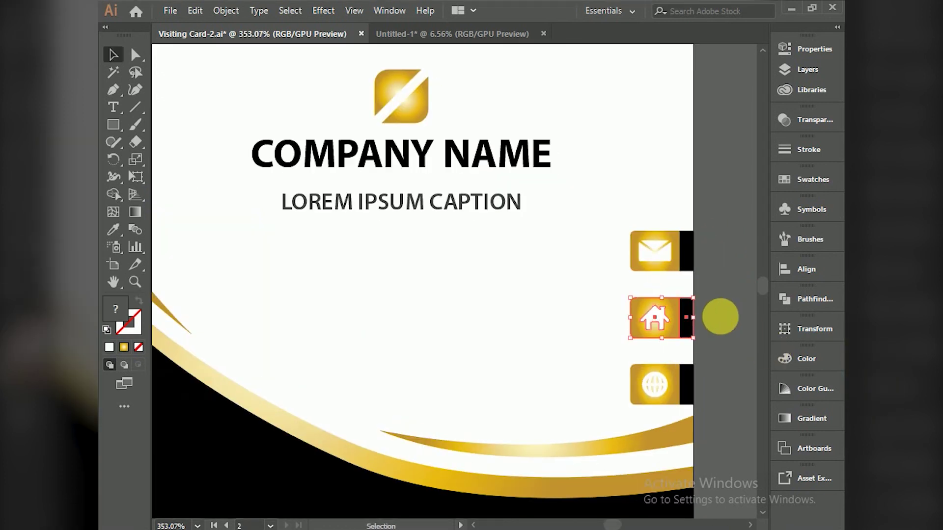
click(807, 269)
click(749, 388)
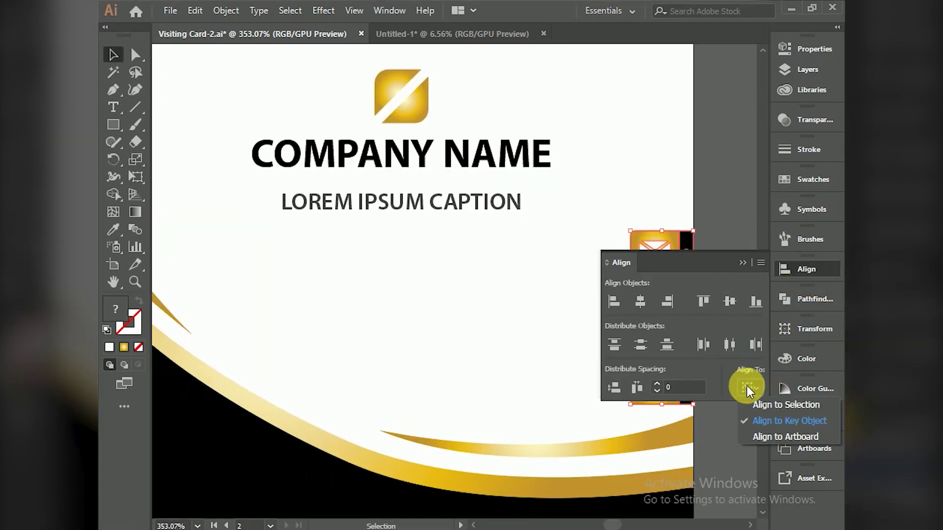
click(783, 404)
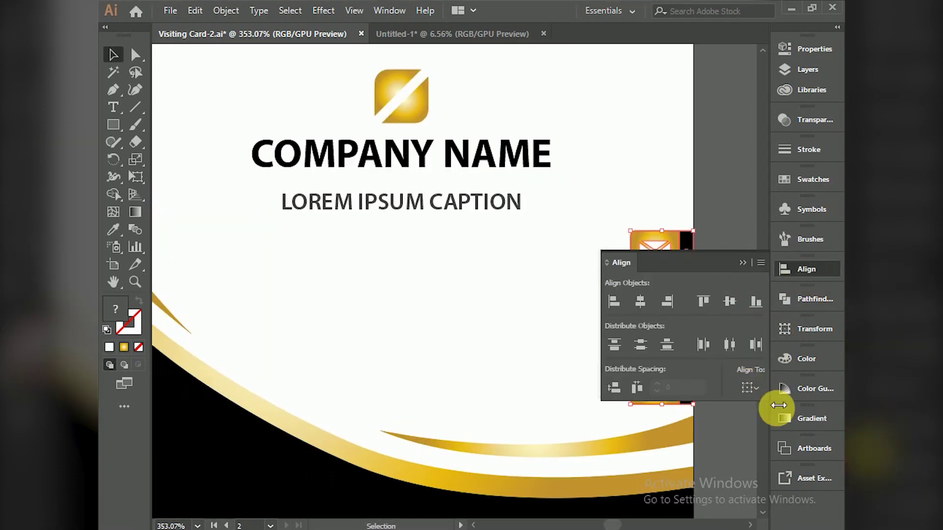
click(615, 390)
- Reselect the three contact icons and even out the gaps between them again
drag(494, 323, 330, 295)
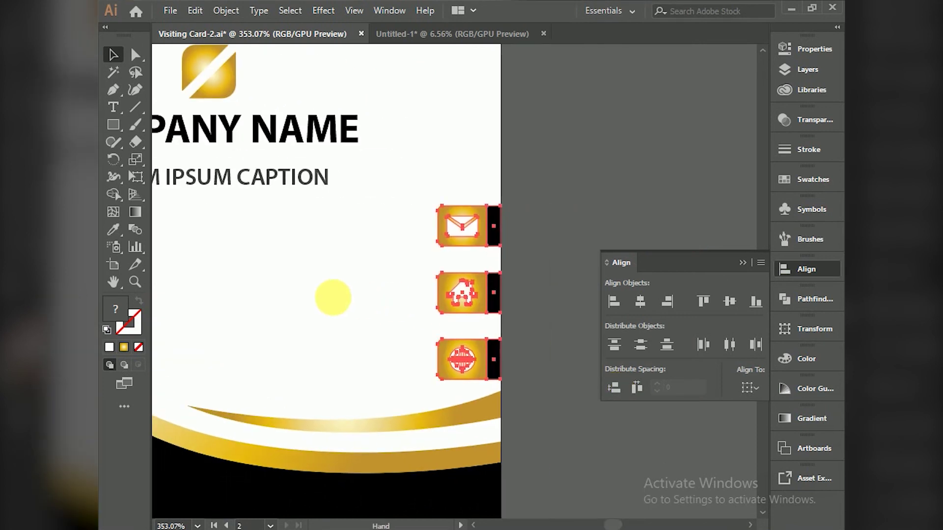
click(525, 228)
mouse_move(523, 228)
mouse_down()
mouse_move(507, 315)
mouse_move(456, 294)
mouse_up()
click(614, 388)
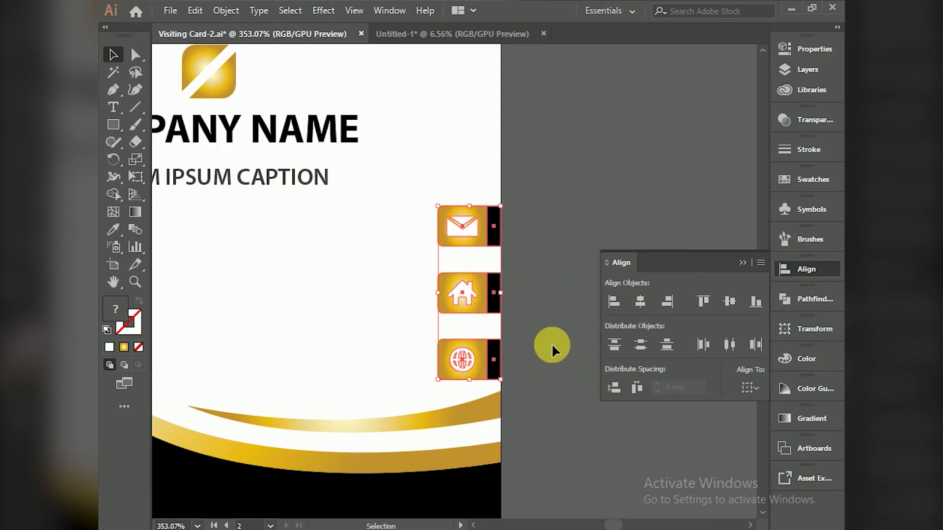
click(561, 353)
click(743, 262)
- Move the three contact icons up together on the back card
drag(654, 249, 497, 314)
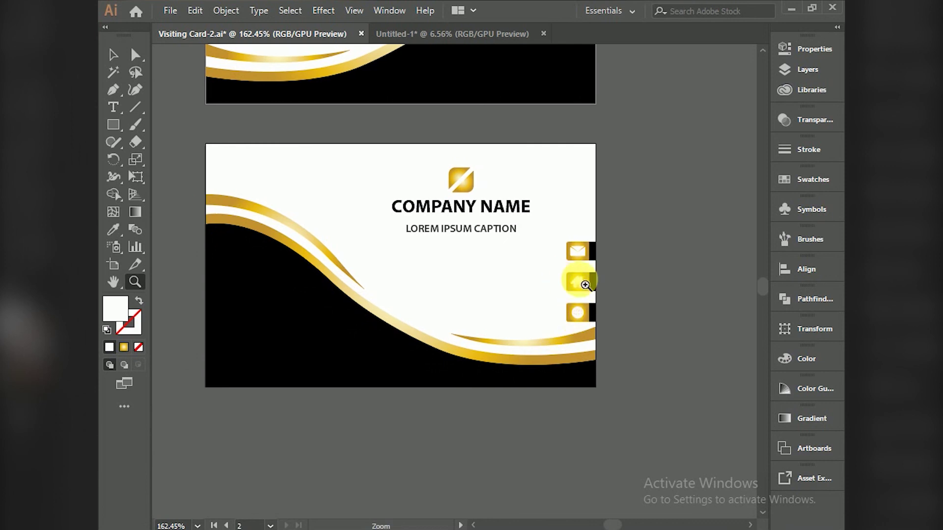
drag(620, 286, 560, 350)
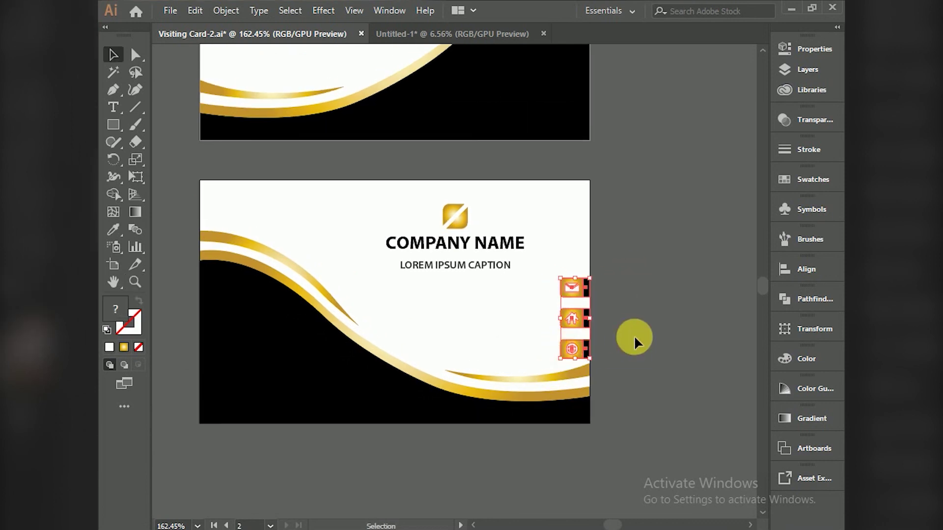
key(Up)
key(Up)
key(Up)
key(Up)
key(Up)
key(Up)
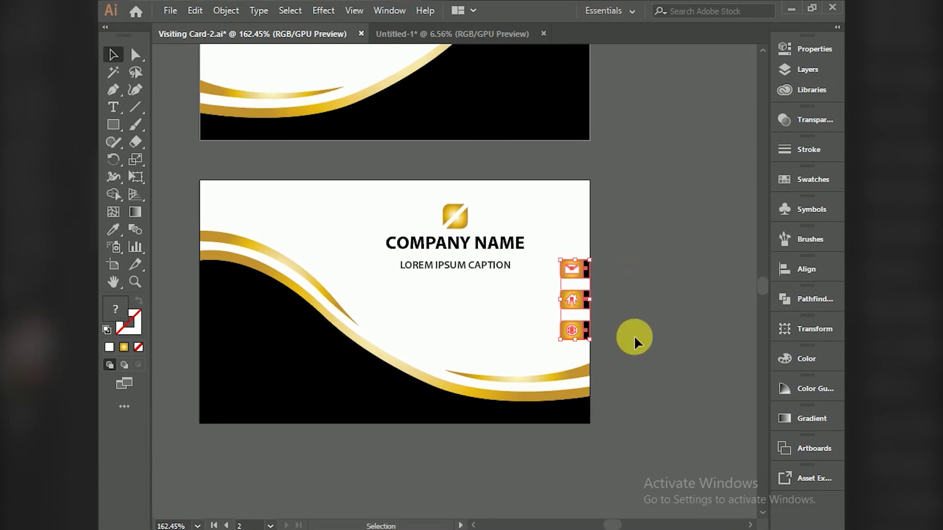
click(731, 329)
click(505, 273)
- Move the logo group onto the lower-left black area, fill it white, and shrink it slightly
drag(505, 272, 342, 400)
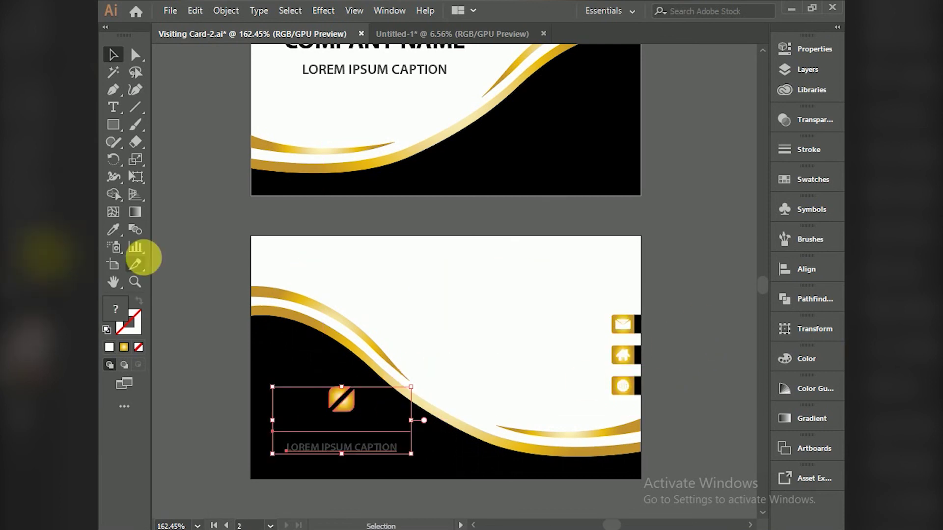
double_click(116, 309)
drag(488, 179, 464, 159)
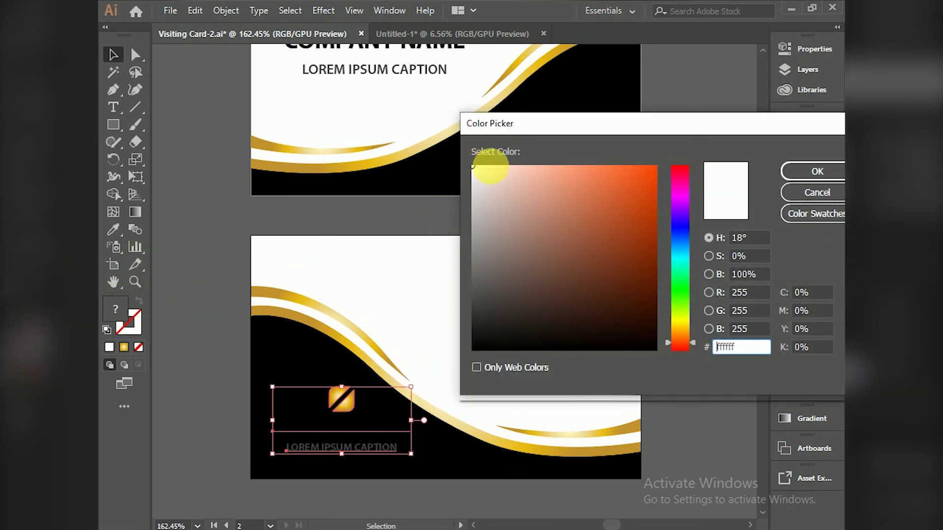
click(810, 171)
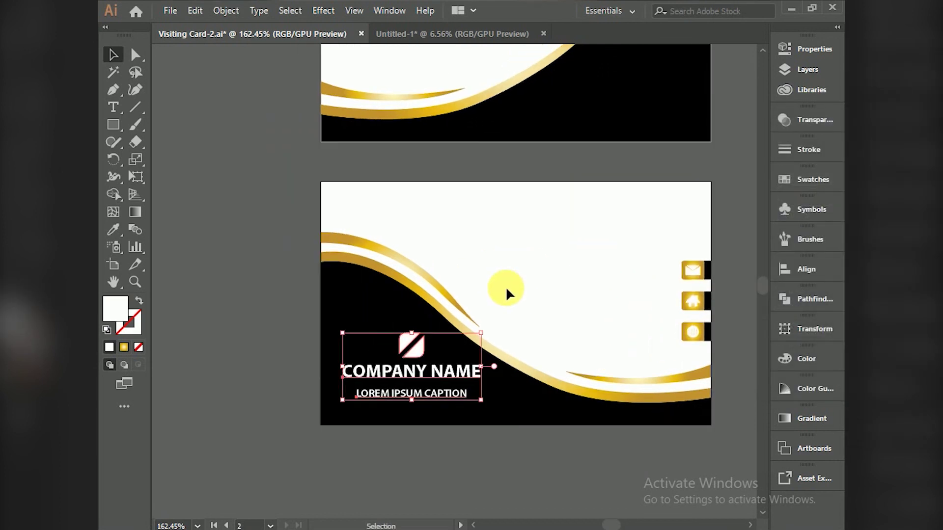
drag(481, 333, 476, 335)
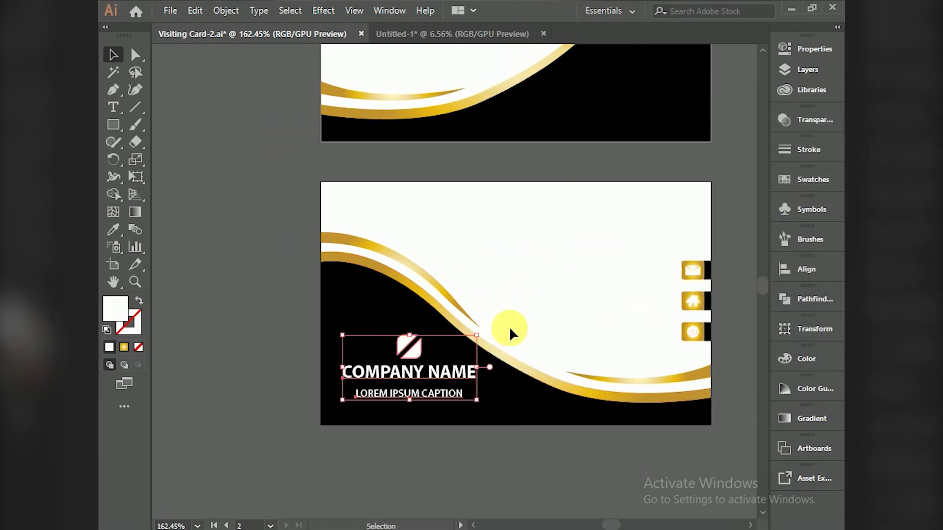
key(Down)
key(Down)
key(Down)
key(Down)
key(Down)
click(388, 267)
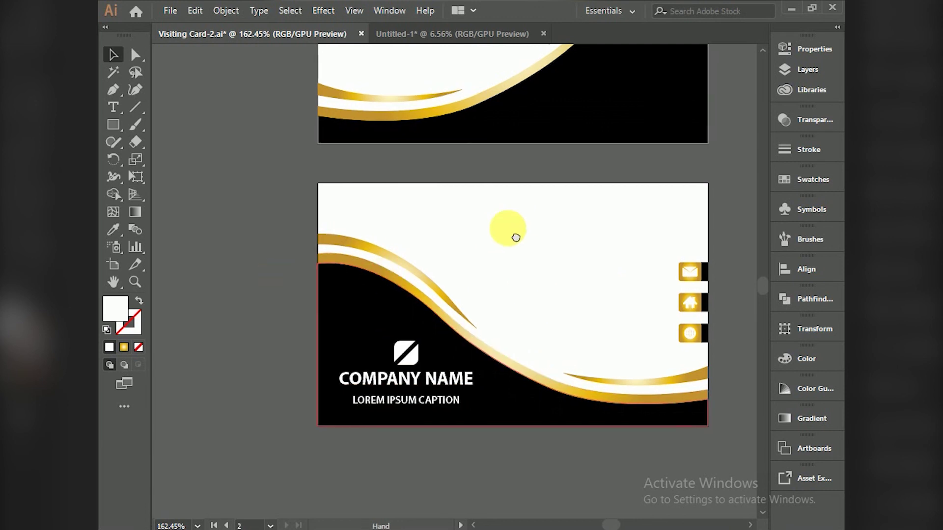
scroll(691, 294, up, 2)
- Enlarge the three contact icon tabs and move them higher along the card's right edge
drag(690, 290, 632, 362)
drag(642, 305, 634, 284)
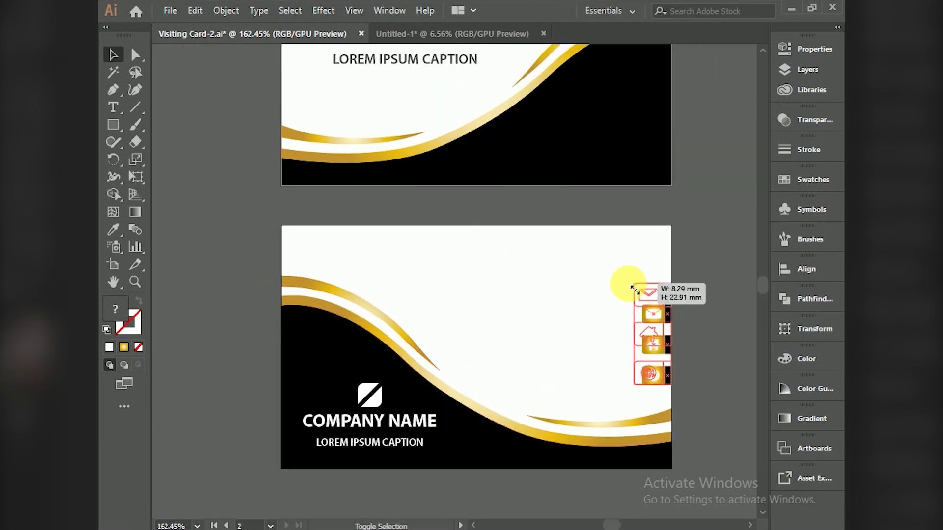
key(Up)
key(Up)
key(Up)
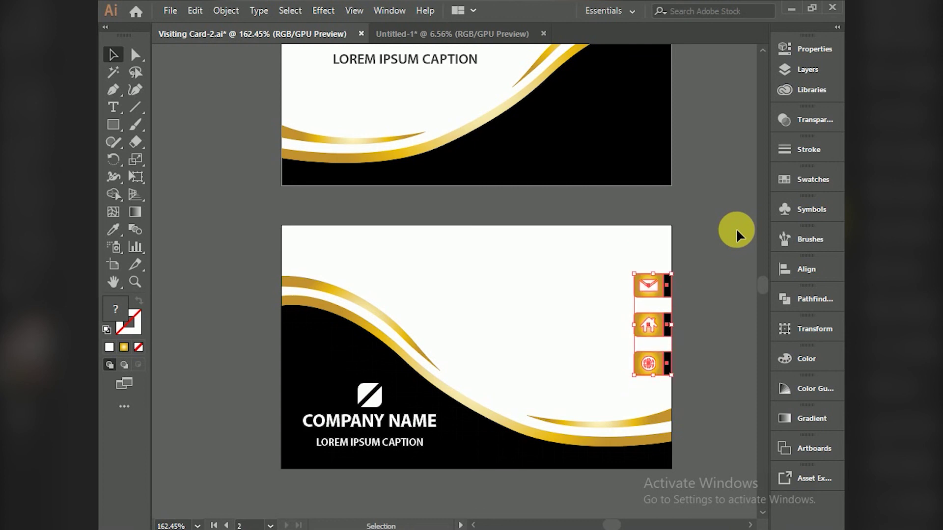
drag(634, 376, 630, 386)
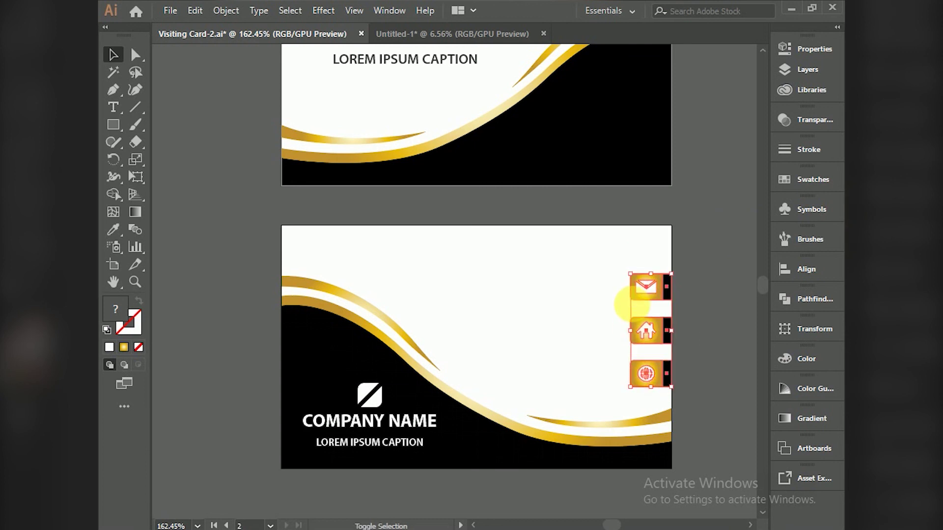
drag(635, 277, 632, 275)
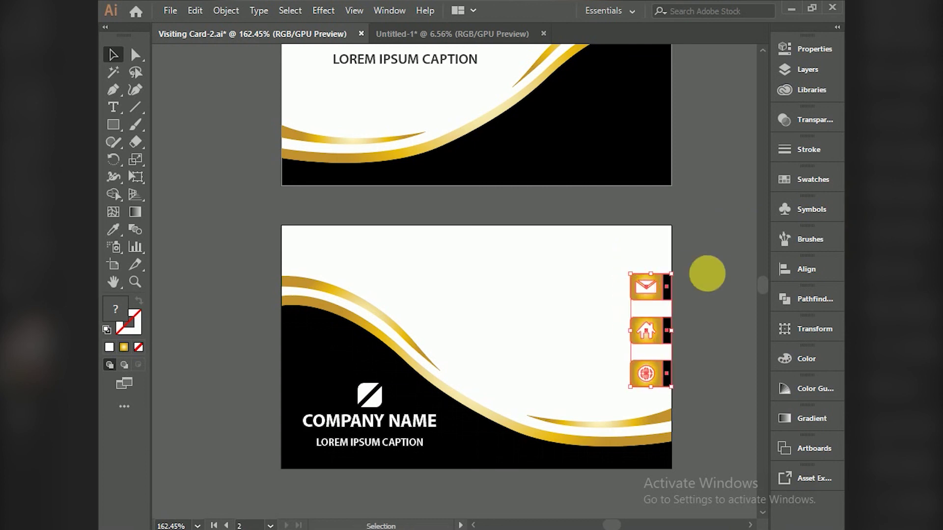
key(Up)
key(Up)
key(Up)
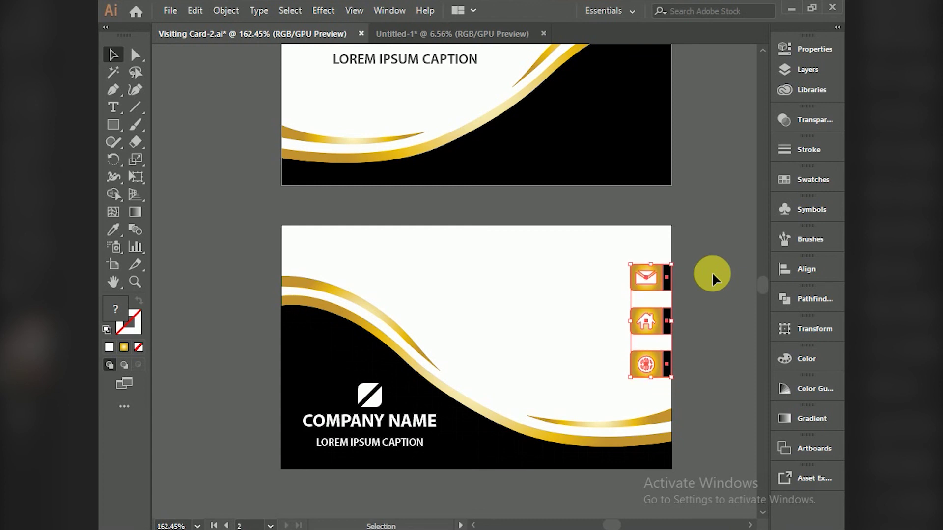
click(739, 221)
scroll(712, 218, up, 2)
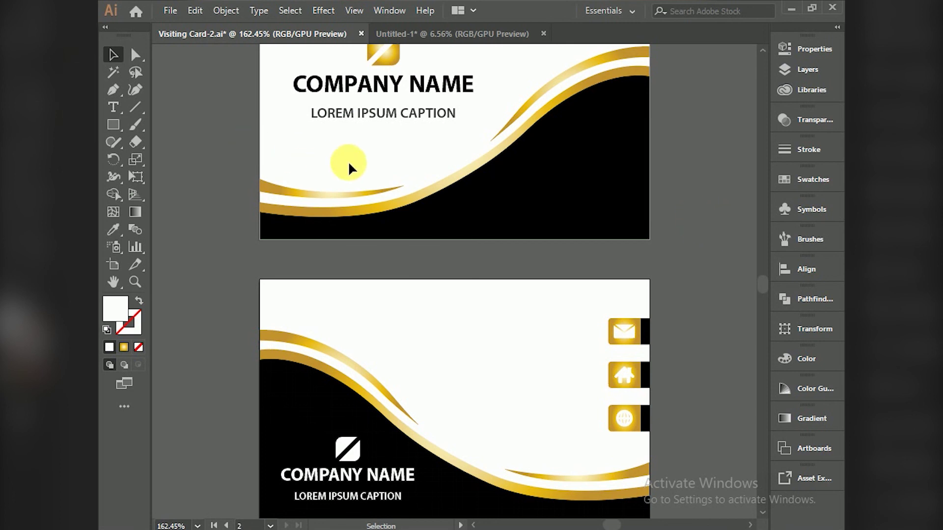
- Copy the COMPANY NAME text onto the back card and make it Semibold Italic
click(386, 109)
key(ctrl+alt+a)
key(ctrl+shift+a)
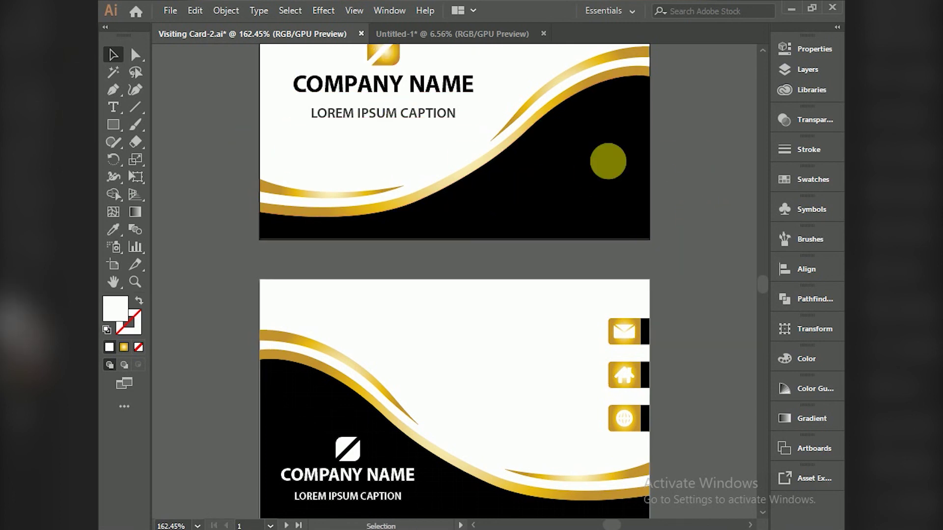
mouse_move(399, 93)
mouse_down()
mouse_move(503, 334)
mouse_move(582, 337)
mouse_up()
click(113, 107)
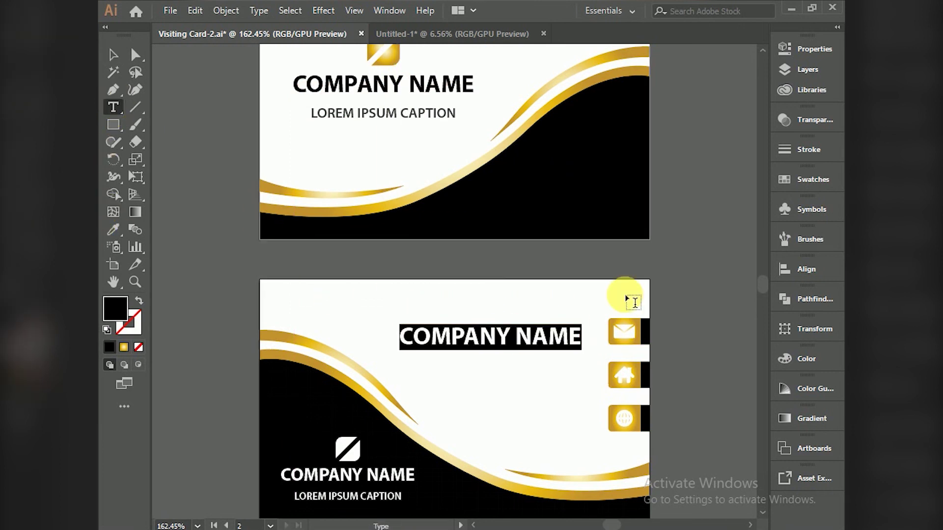
click(809, 49)
click(754, 343)
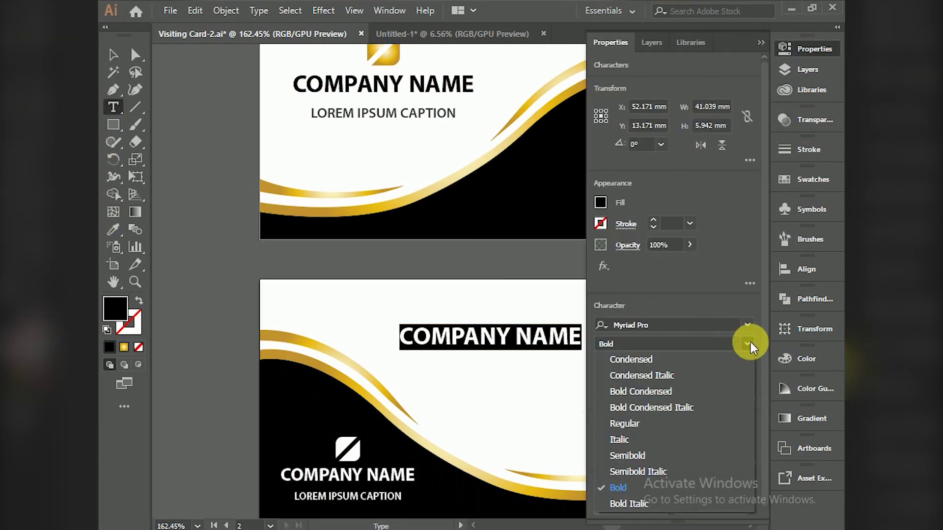
click(652, 466)
click(761, 43)
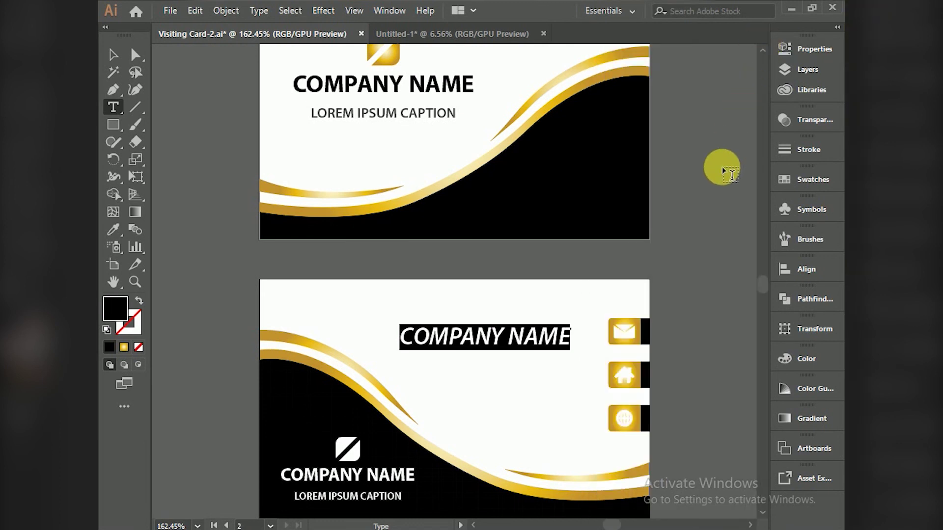
text(company@co)
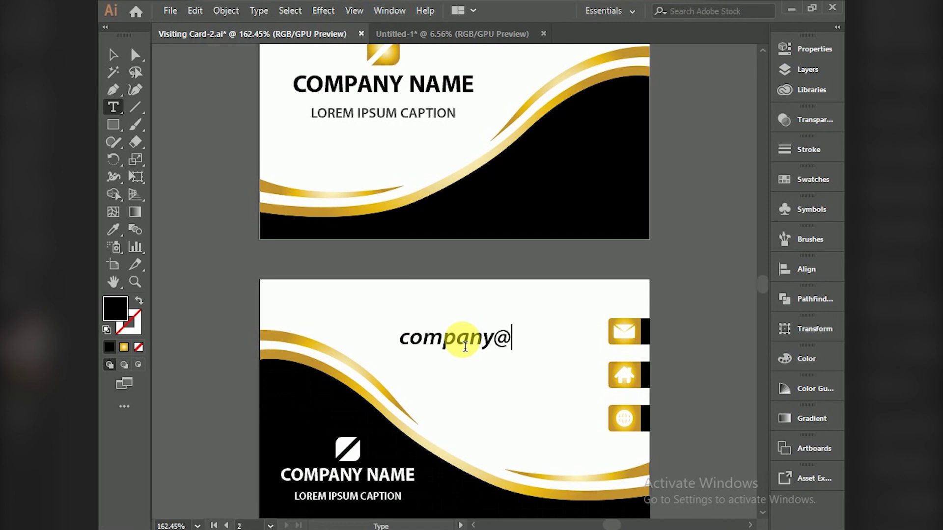
text(mpany.)
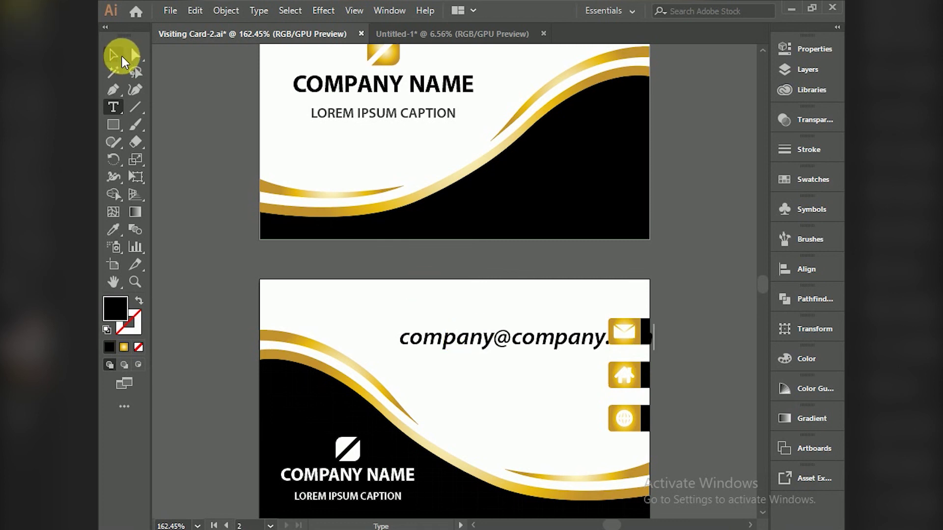
click(114, 54)
click(830, 49)
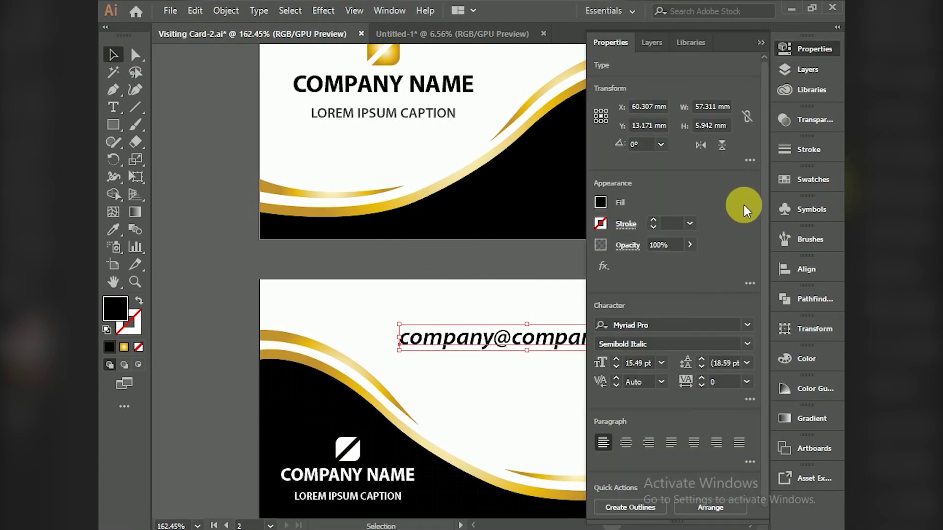
click(638, 363)
text(9)
key(Return)
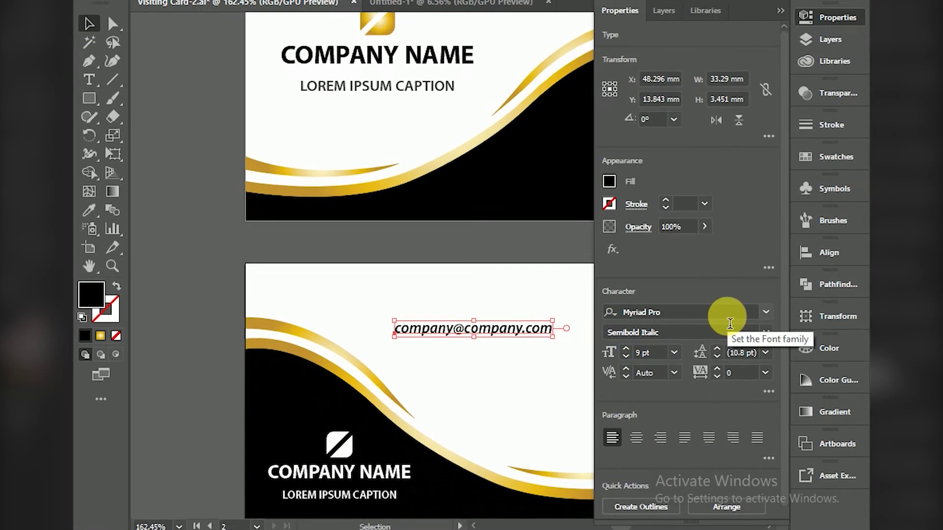
drag(489, 204, 573, 190)
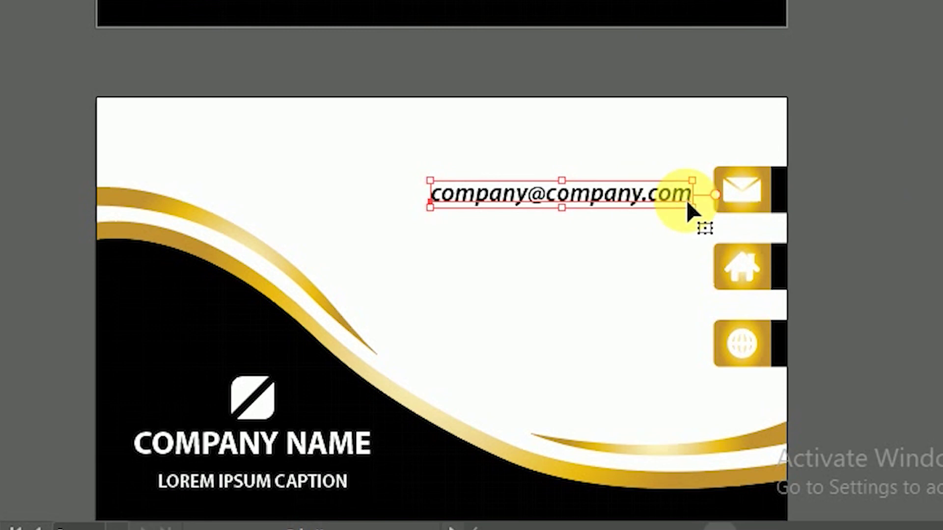
- Duplicate the email line and retype it as 'Address Line 1, Lorem Ipsum' and 'Address Line 2, Lorem Ipsum'
key(alt+shift+Down)
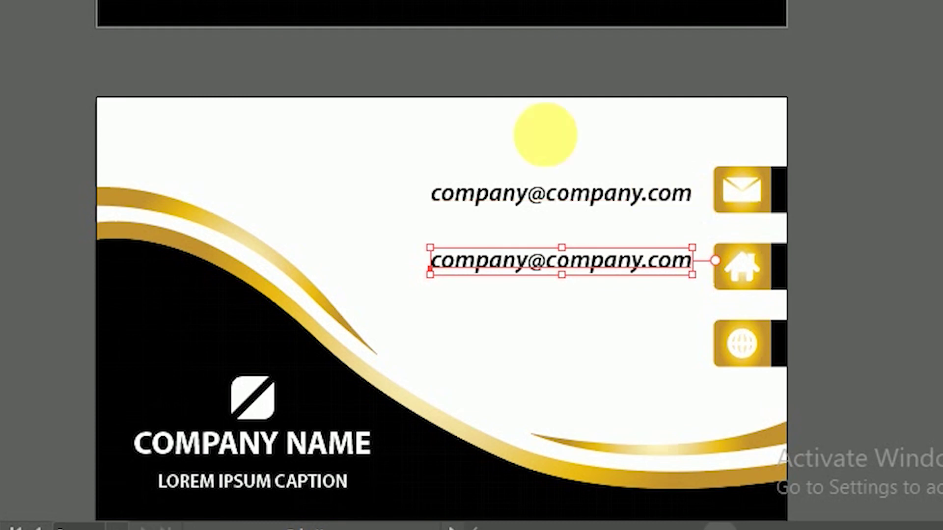
key(t)
click(480, 273)
key(ctrl+a)
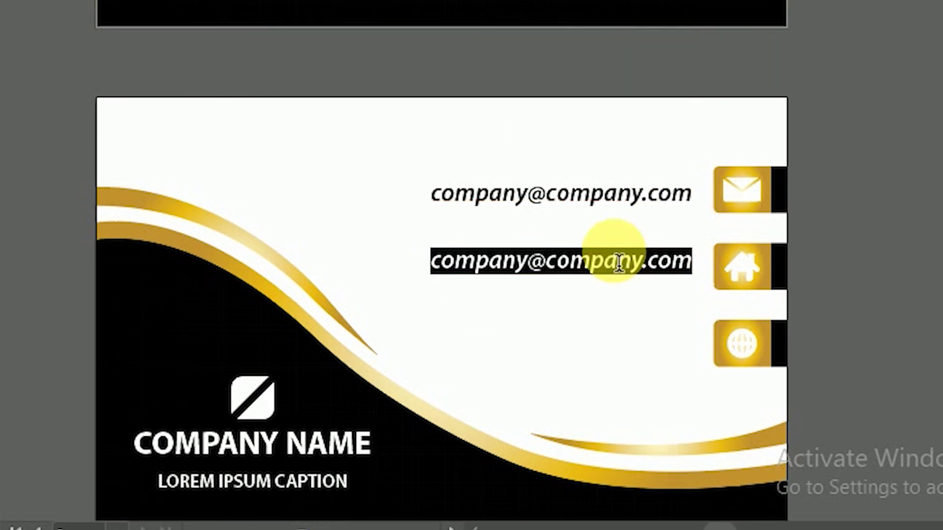
text(Address Line)
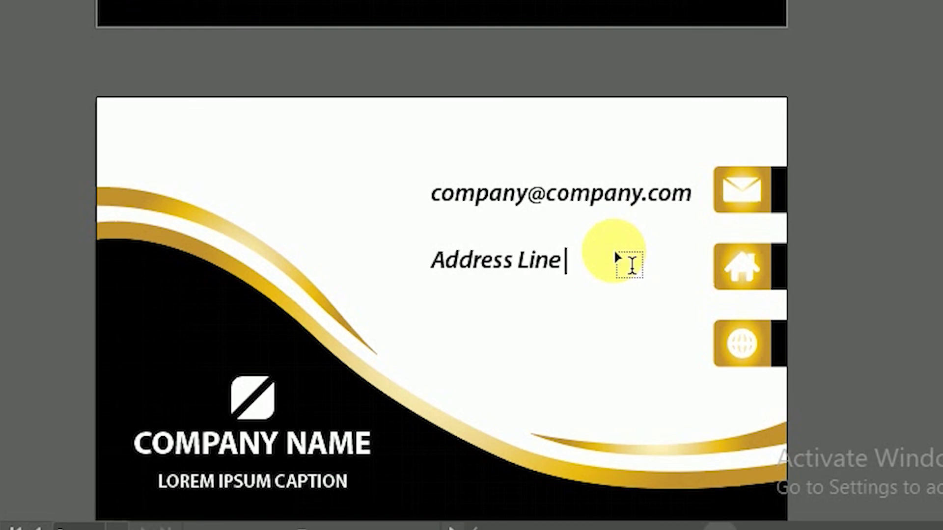
text( 1, Lorem Ipsum)
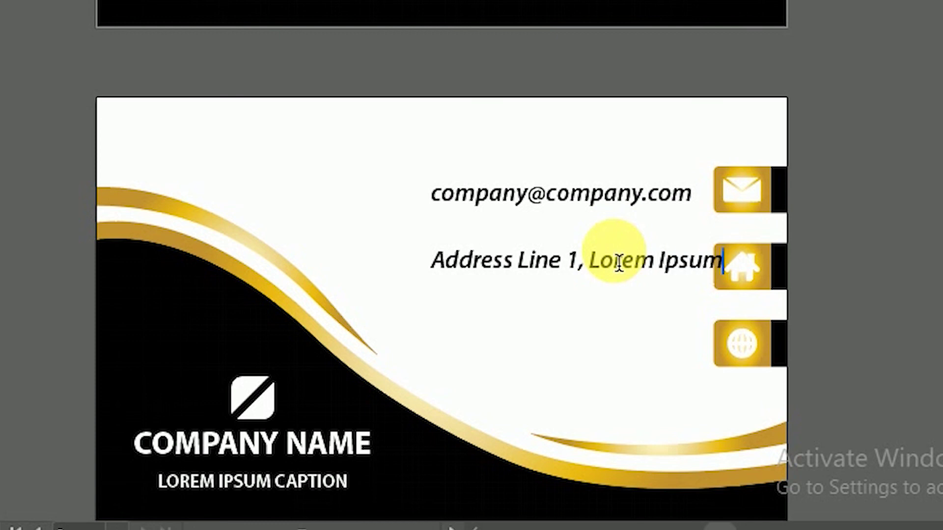
key(ctrl+a)
key(ctrl+c)
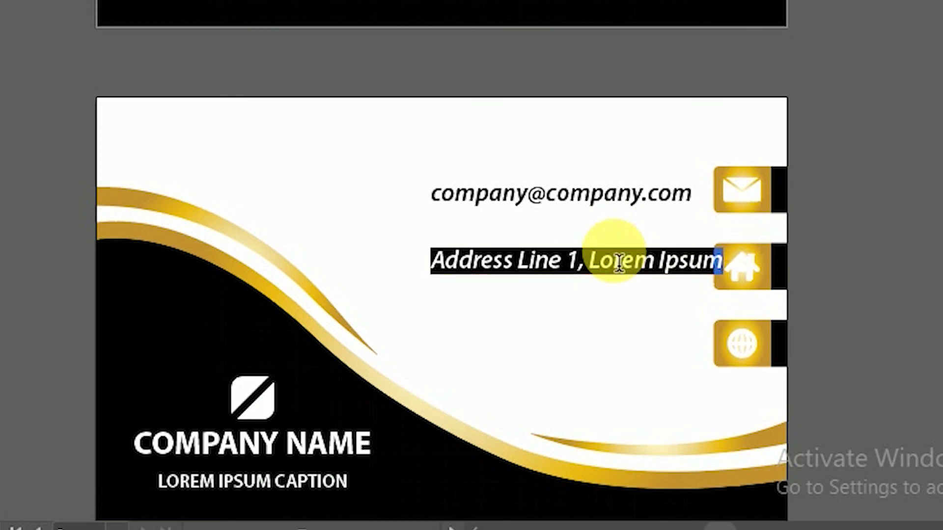
key(End)
key(Escape)
key(ctrl+v)
double_click(619, 263)
key(Right)
key(Right)
key(Right)
key(shift+Right)
text(2)
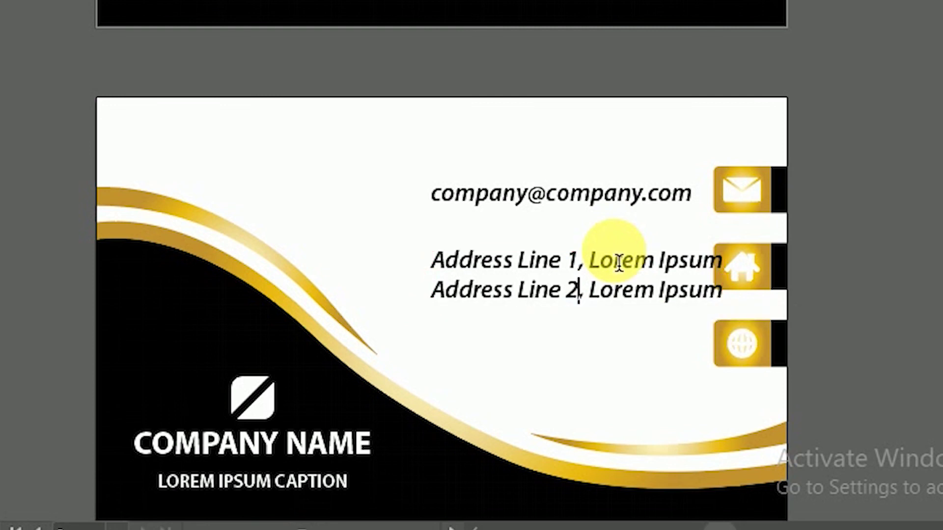
key(Escape)
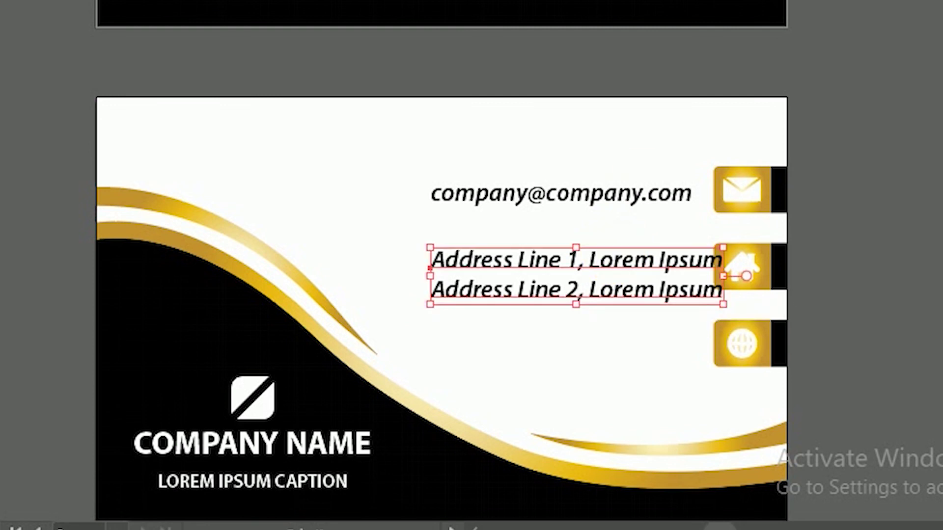
- Right-align the email and address lines, then position them beside the mail and home tabs
shift+click(592, 194)
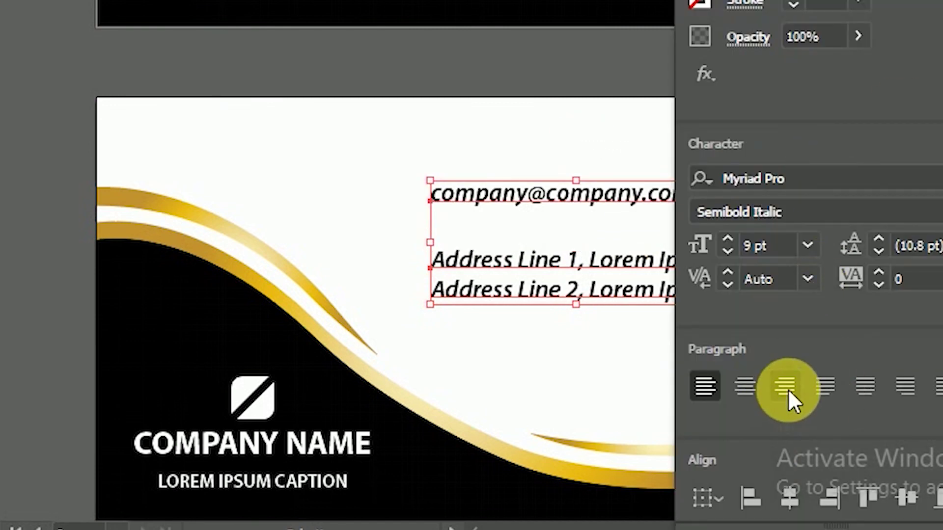
click(788, 389)
key(Tab)
drag(284, 242, 550, 242)
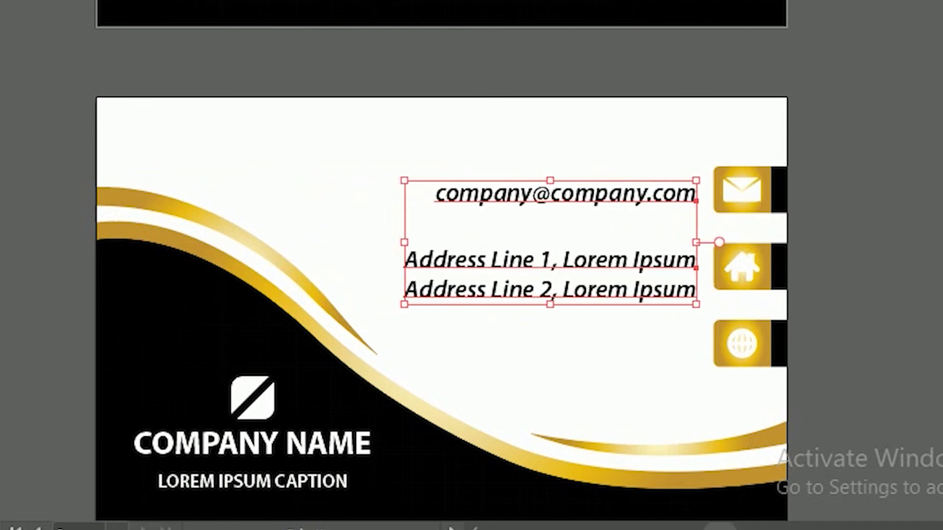
click(841, 146)
click(644, 272)
key(Up)
key(Up)
key(Up)
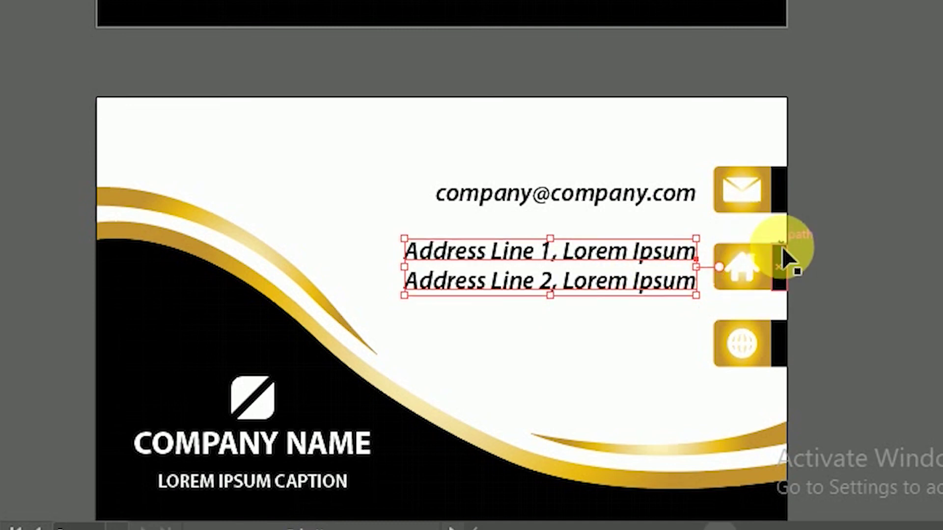
click(879, 231)
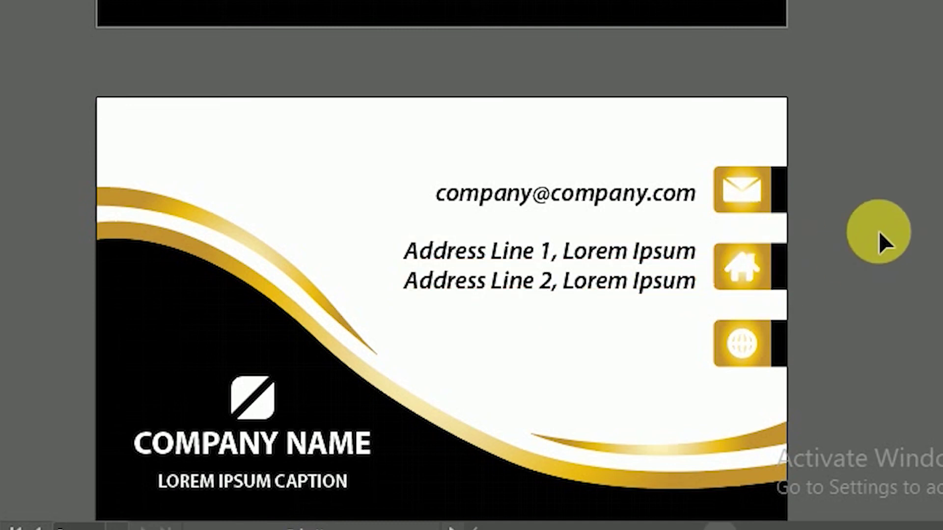
click(640, 196)
key(a)
key(v)
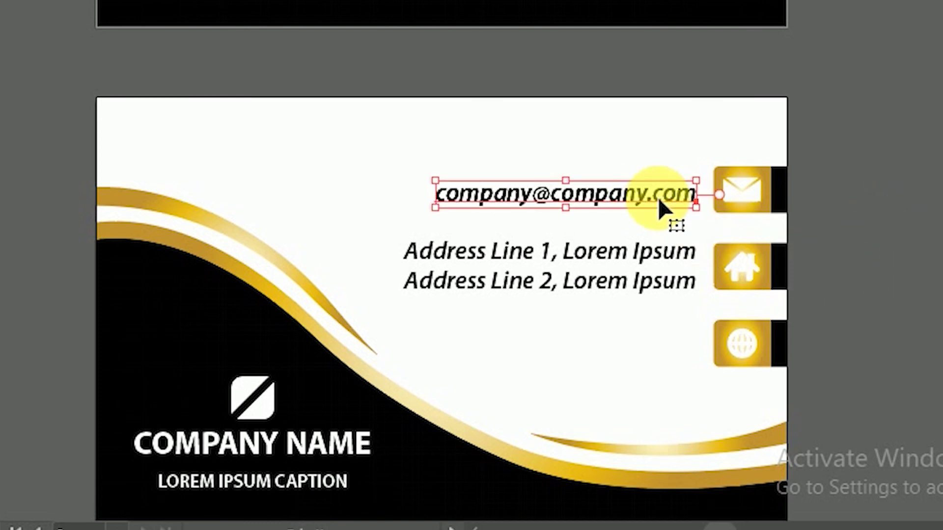
key(ctrl+c)
key(ctrl+f)
key(shift+Down)
key(shift+Down)
key(shift+Down)
key(shift+Down)
key(shift+Down)
key(shift+Down)
key(shift+Down)
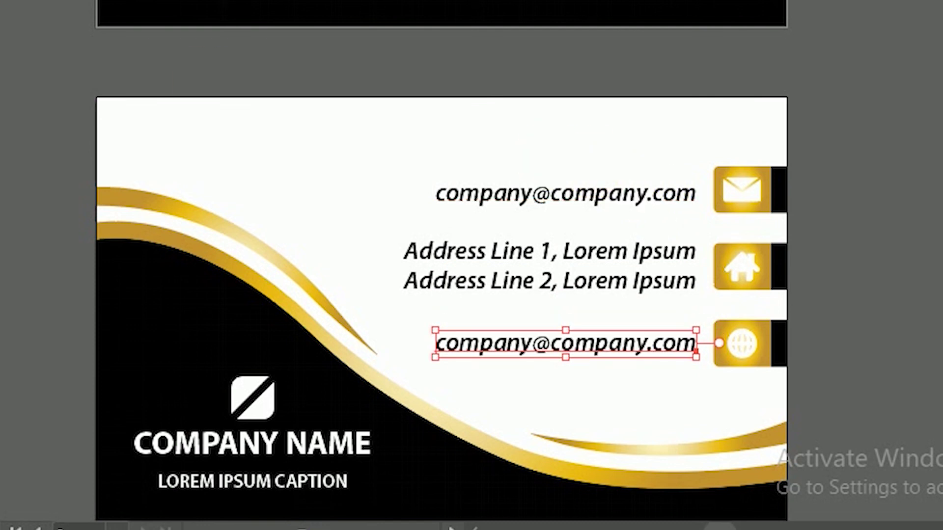
click(632, 336)
double_click(641, 344)
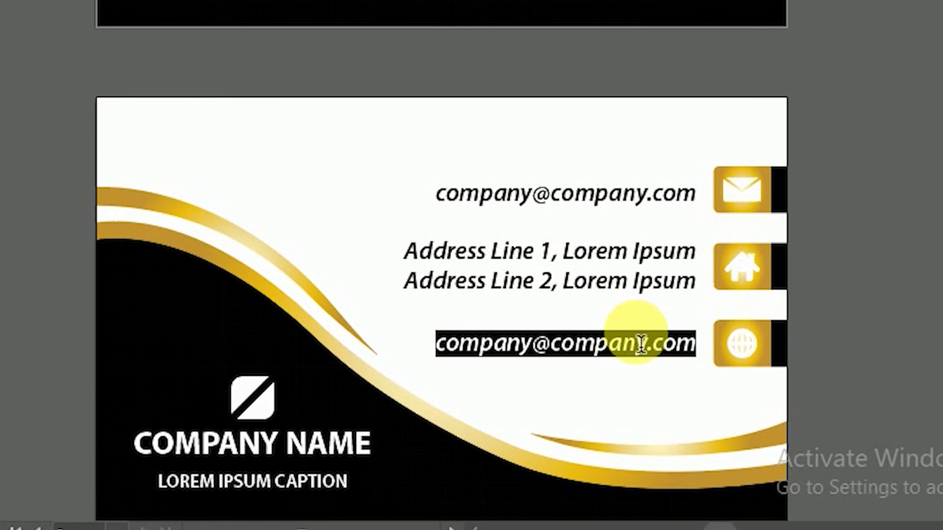
text(www.)
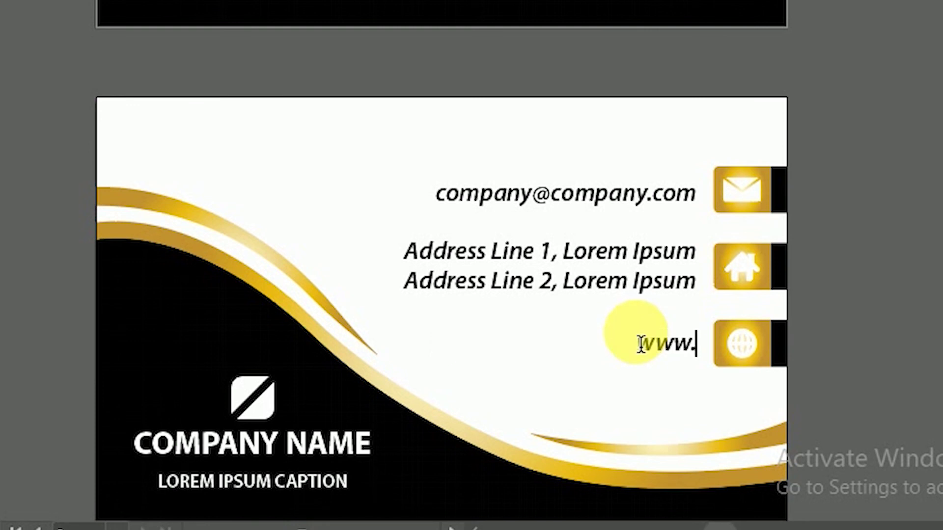
text(companyname.com)
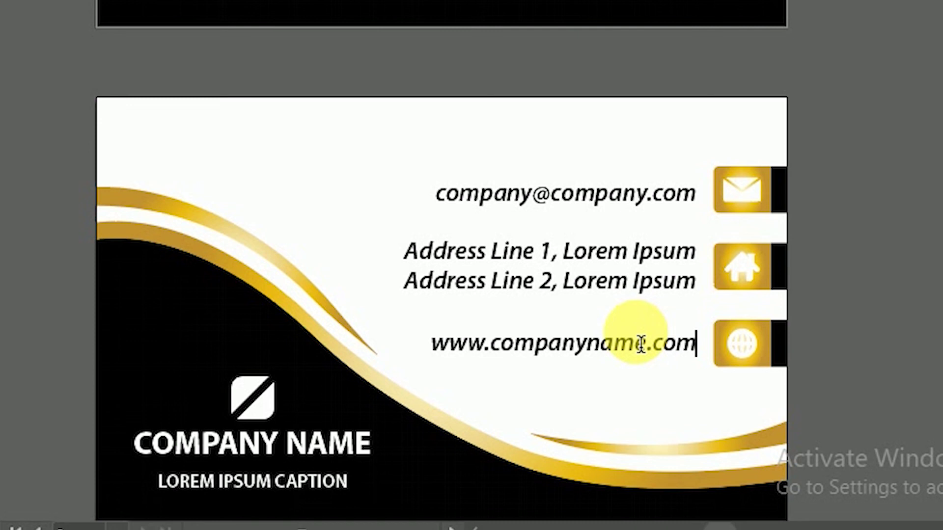
scroll(872, 139, up, 5)
ctrl+alt+click(655, 139)
- Zoom out and drag the back card's artboard up just below the front card
scroll(771, 185, up, 4)
ctrl+click(684, 364)
scroll(783, 357, up, 3)
drag(782, 357, 812, 393)
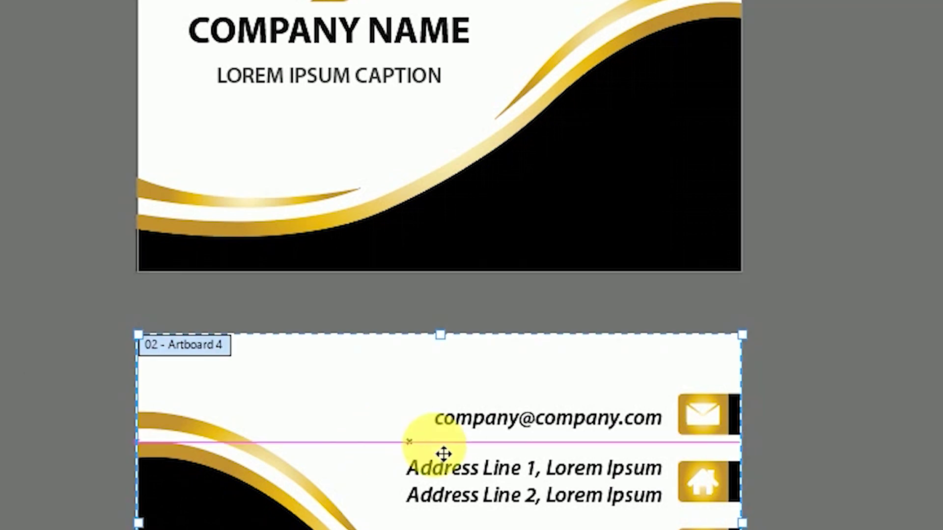
drag(442, 452, 489, 393)
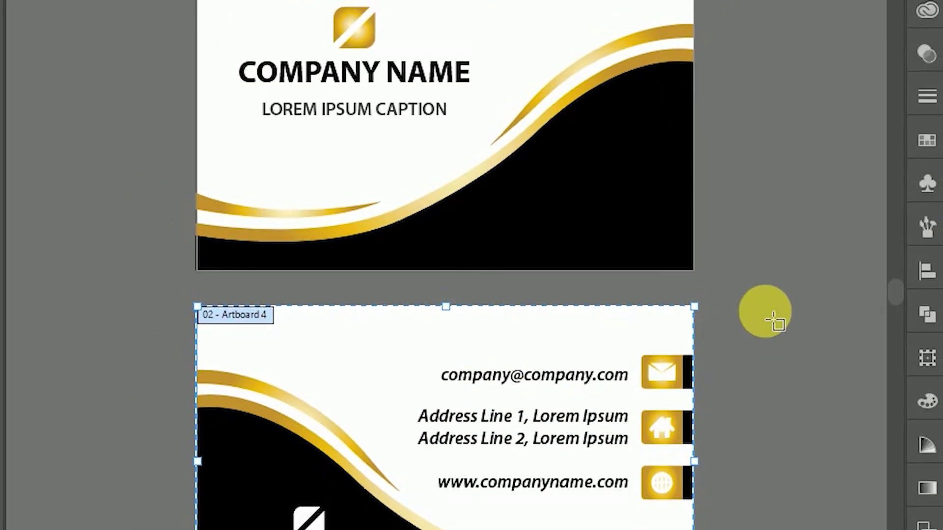
key(Escape)
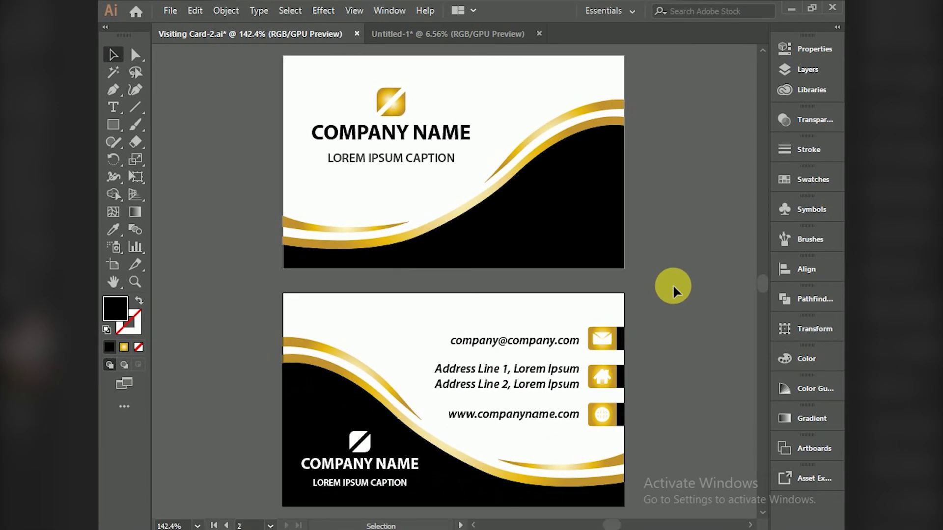